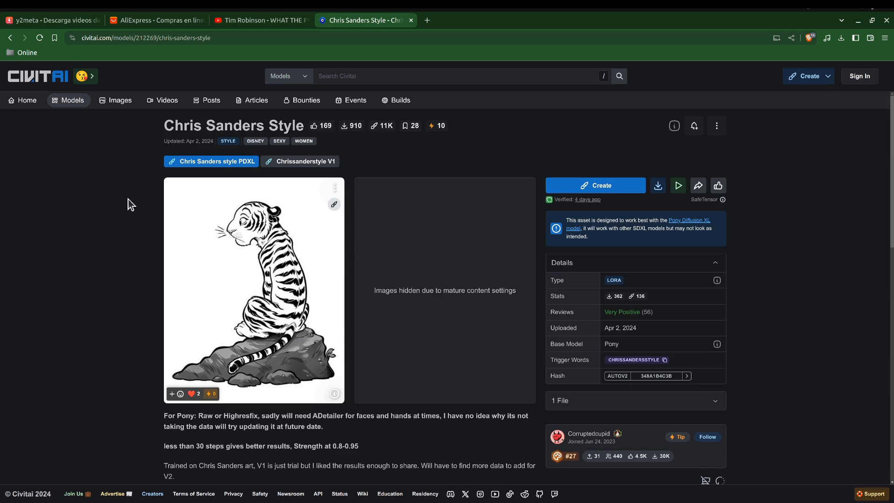
# Browse the featured images, models, posts and articles on the Civitai home page
pyautogui.click(11, 39)
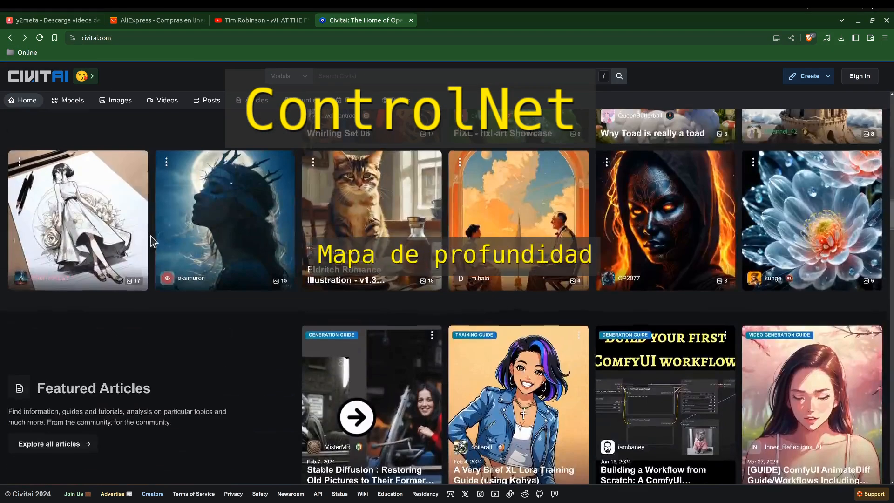
pyautogui.scroll(15, 150, 236)
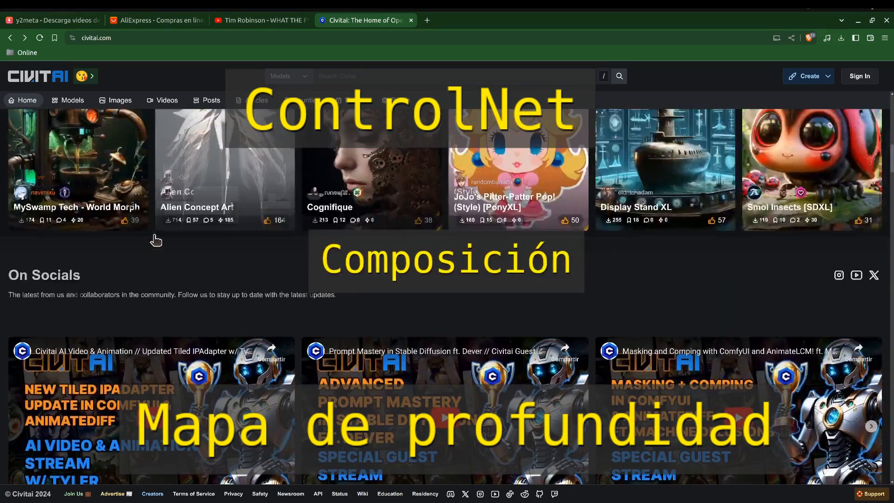
pyautogui.scroll(10, 156, 240)
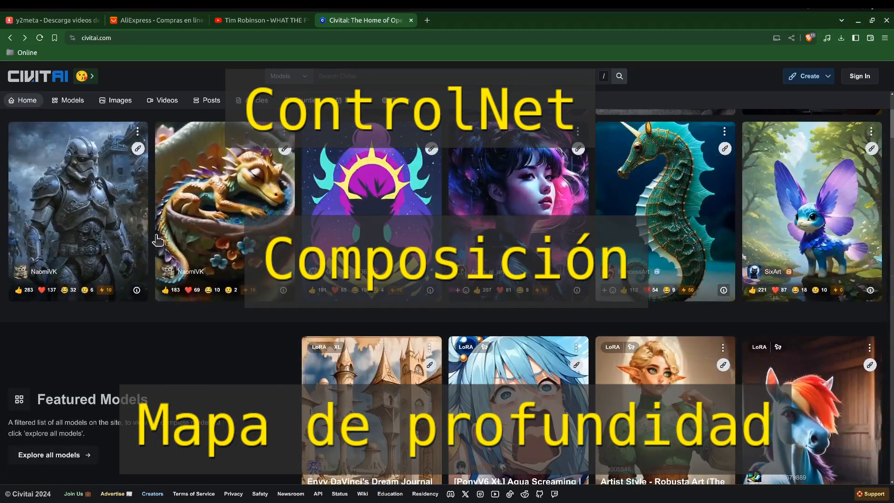
pyautogui.scroll(4, 157, 240)
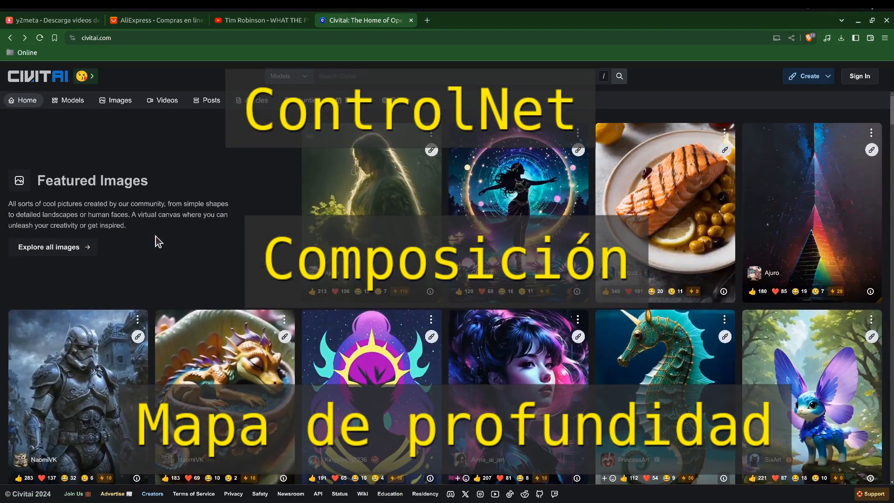
pyautogui.scroll(-8, 158, 241)
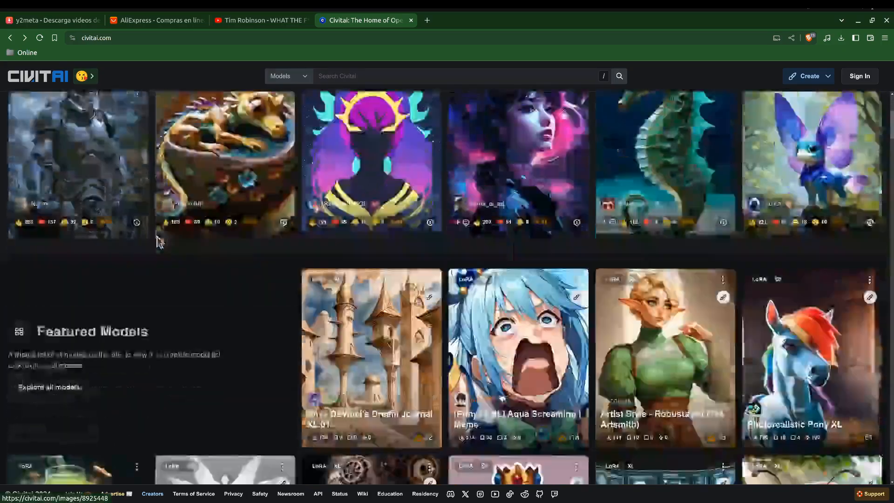
pyautogui.scroll(-10, 158, 241)
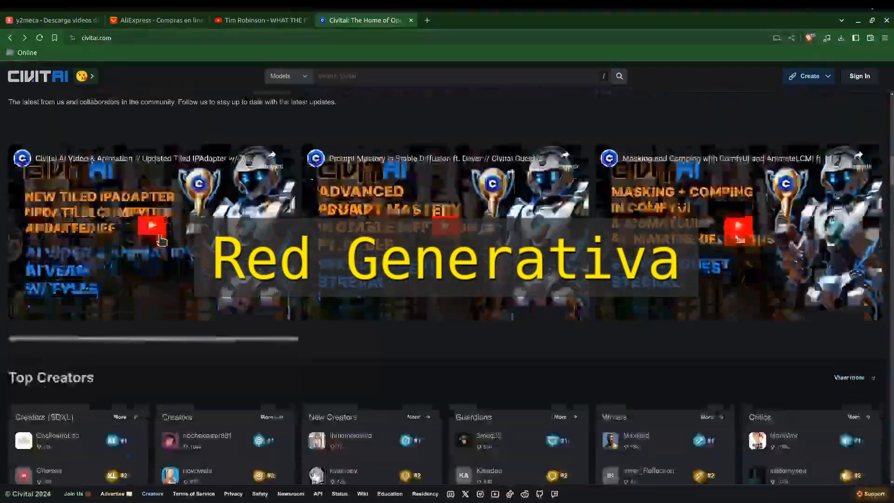
pyautogui.scroll(-5, 161, 239)
pyautogui.scroll(-8, 161, 241)
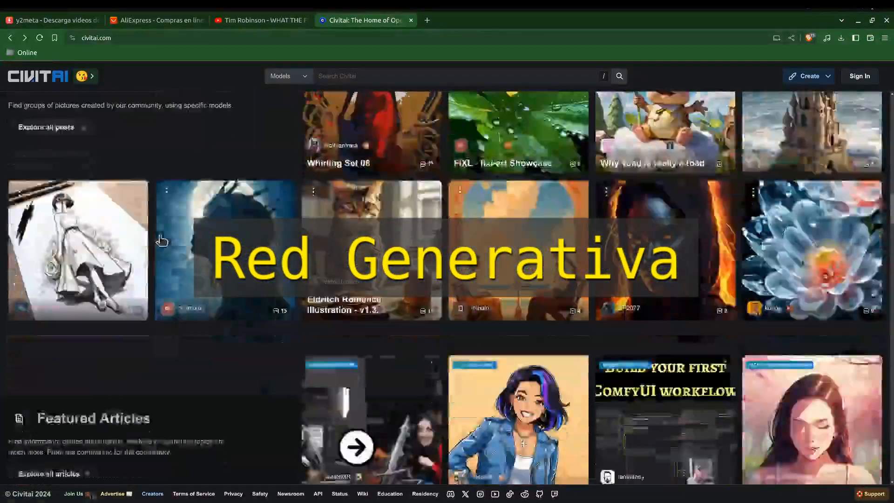
pyautogui.scroll(-12, 162, 240)
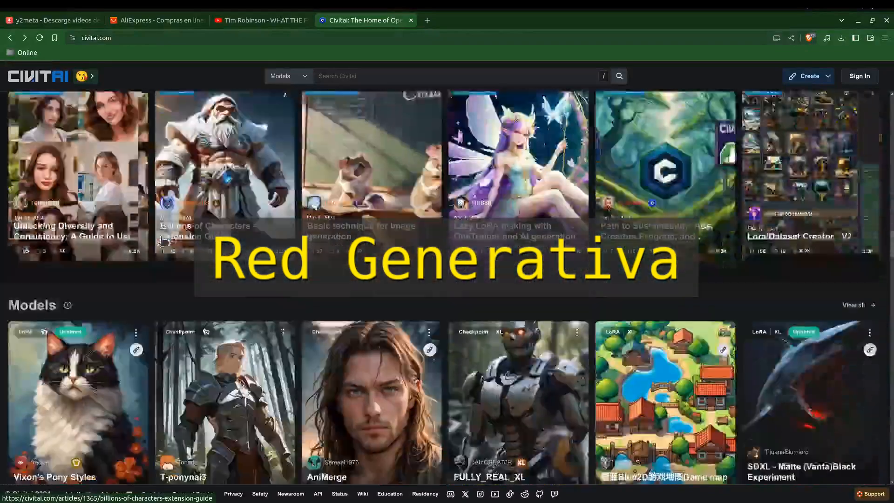
pyautogui.scroll(-8, 164, 240)
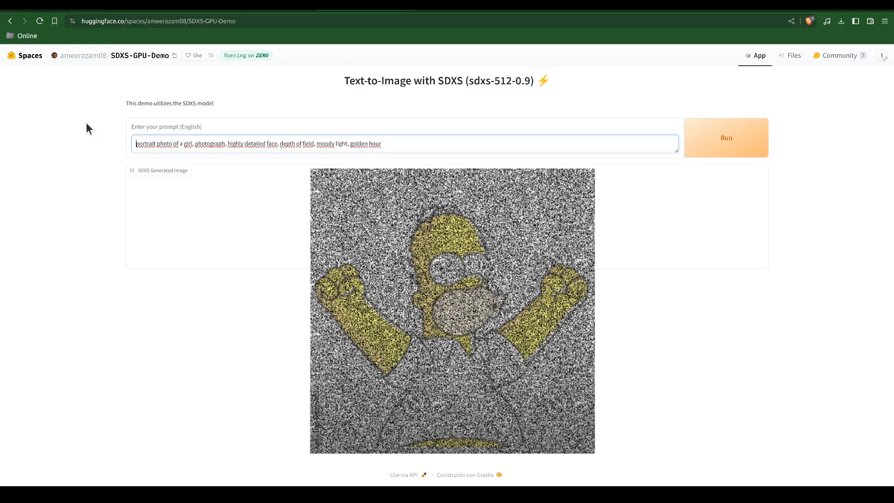
# Generate an image from the prompt "a spaceship crashed on a desertic planet . photorealistic rendering, 3D, masterpiece" and view it
pyautogui.moveTo(399, 145); pyautogui.dragTo(91, 139)
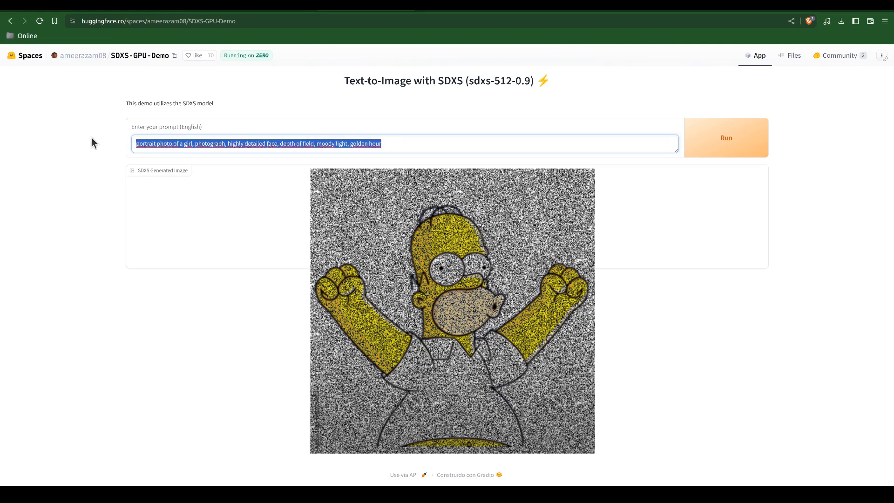
pyautogui.press('BackSpace')
pyautogui.write('a spaceship crashed on a')
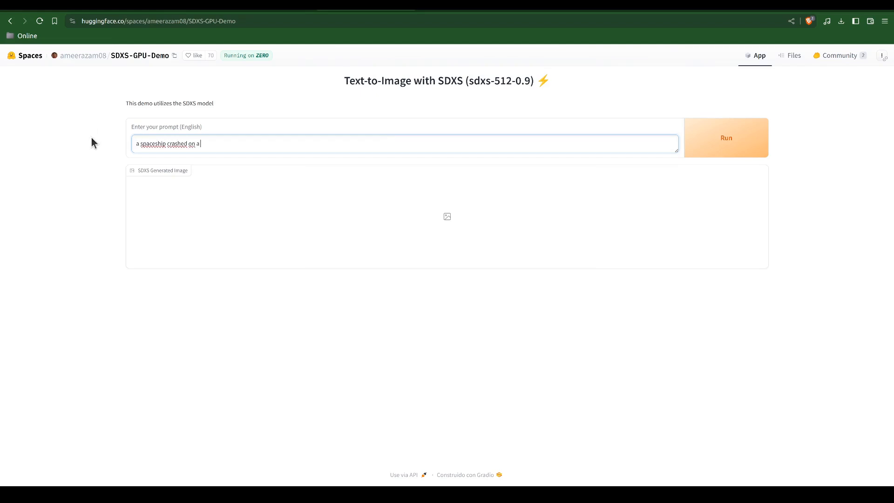
pyautogui.write(' desertic planet . photorealistic rendering, 3')
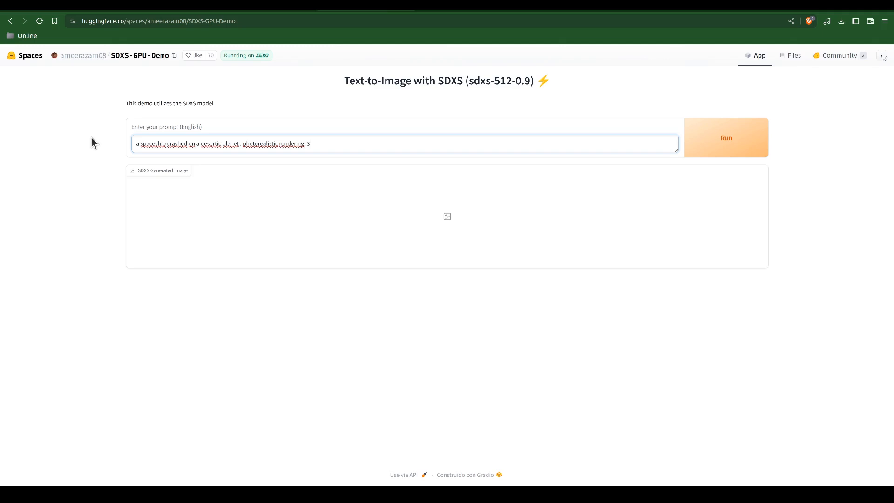
pyautogui.write(', photorealistic rendering, 3D, masterpiece')
pyautogui.click(715, 146)
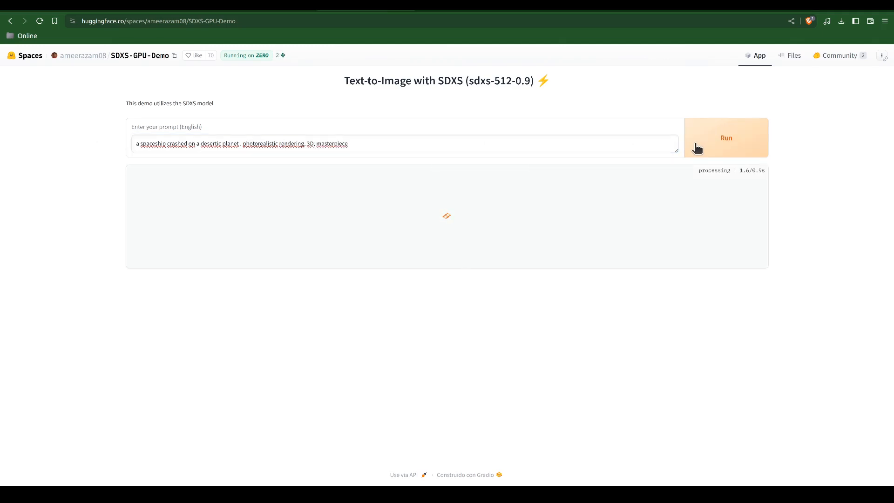
pyautogui.scroll(-3, 79, 180)
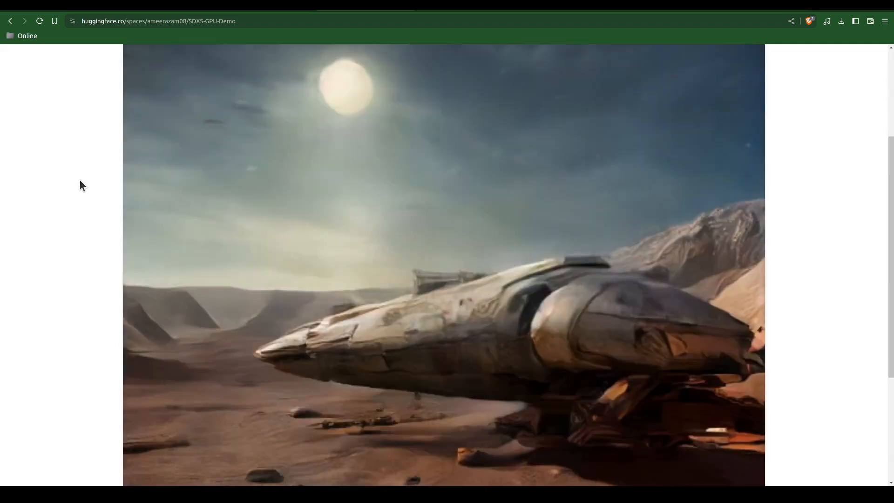
pyautogui.scroll(-4, 80, 180)
# Replace the prompt's style terms with "painterly, concept art" and generate a new spaceship image
pyautogui.scroll(7, 84, 179)
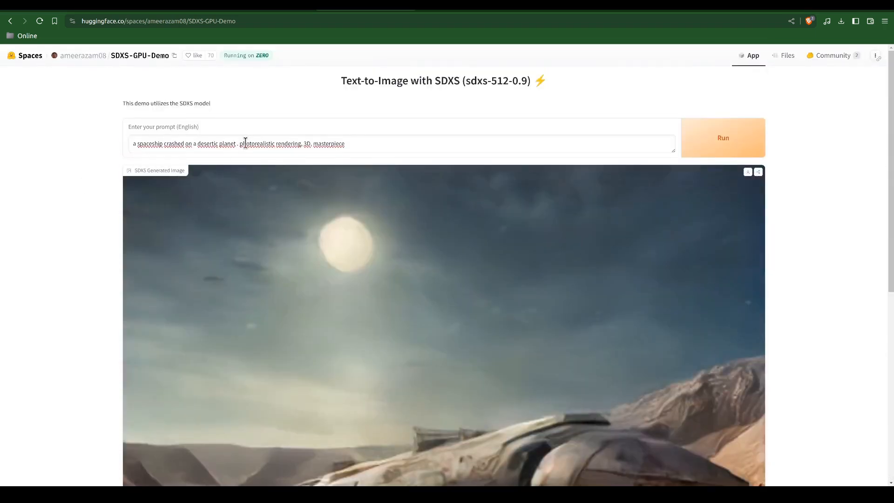
pyautogui.moveTo(239, 143); pyautogui.dragTo(425, 140)
pyautogui.write('painter')
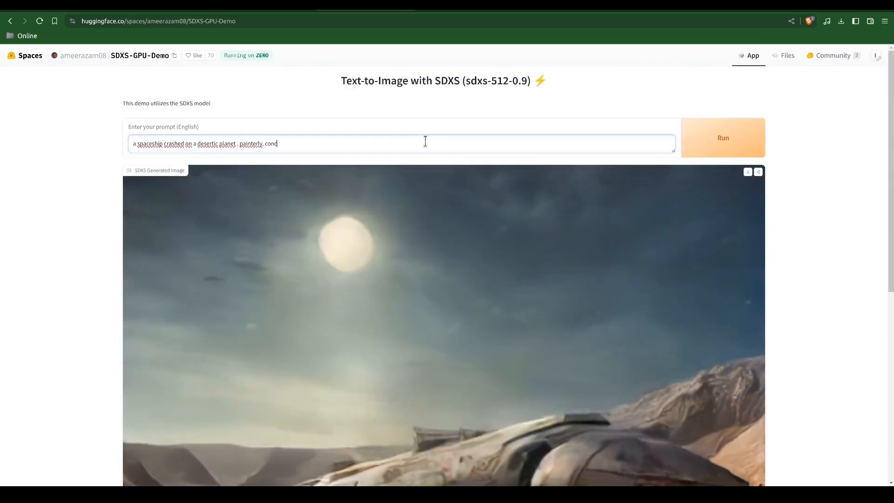
pyautogui.press('Return')
pyautogui.scroll(-1, 97, 181)
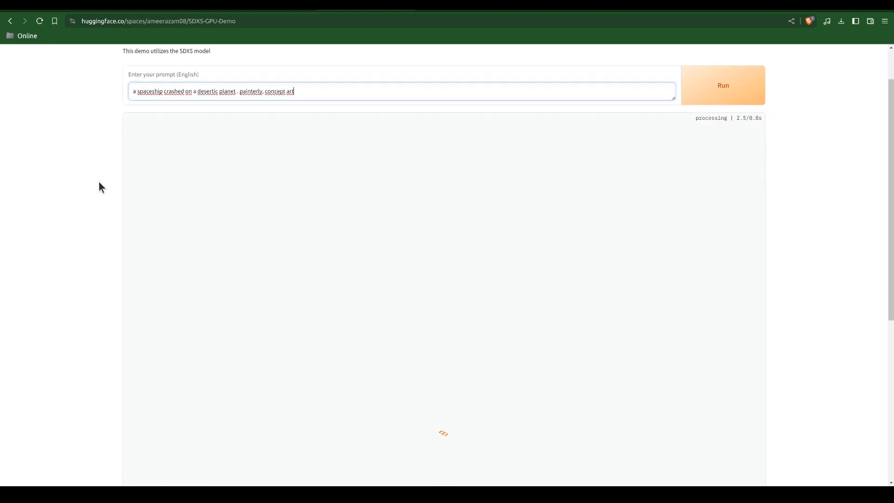
pyautogui.scroll(-1, 99, 180)
pyautogui.scroll(-2, 99, 181)
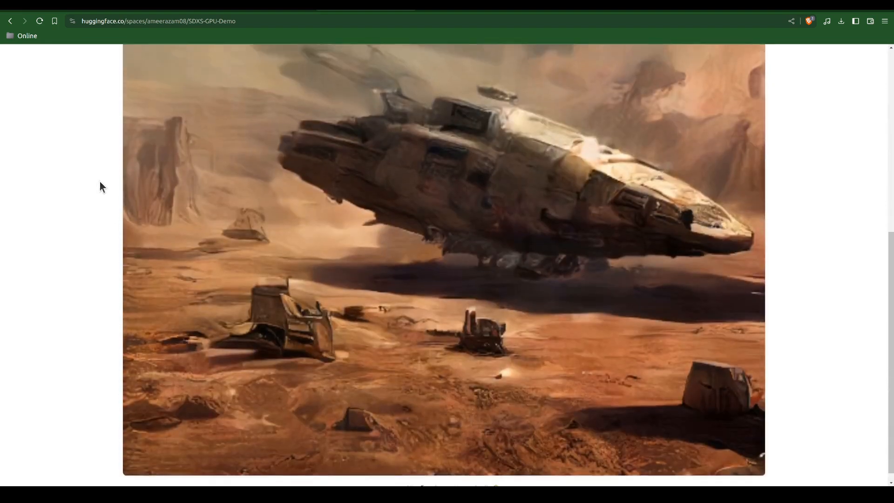
# Insert ", 25 mm, top view" after "desertic planet" in the prompt and generate the image again
pyautogui.scroll(5, 101, 174)
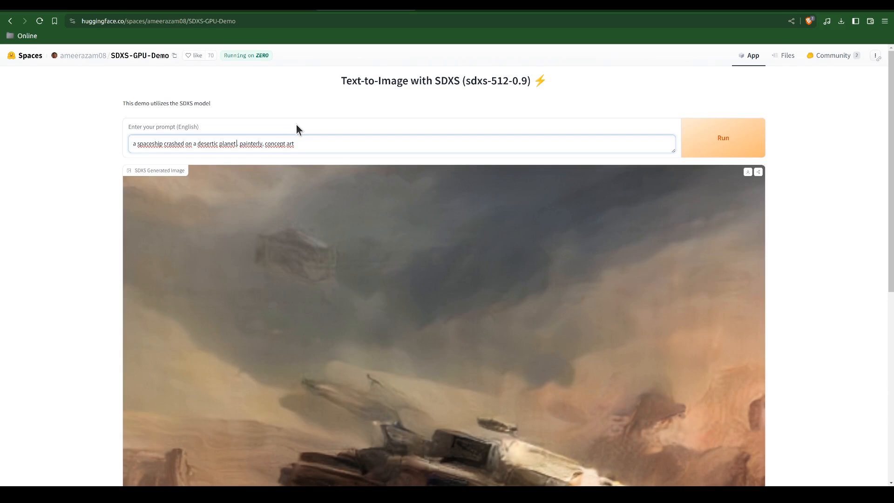
pyautogui.write('25 mm,')
pyautogui.press('Left')
pyautogui.press('Left')
pyautogui.press('Left')
pyautogui.write(',')
pyautogui.press('Right')
pyautogui.press('Right')
pyautogui.press('Right')
pyautogui.press('Right')
pyautogui.press('Right')
pyautogui.press('Right')
pyautogui.press('Right')
pyautogui.press('Right')
pyautogui.write('top view')
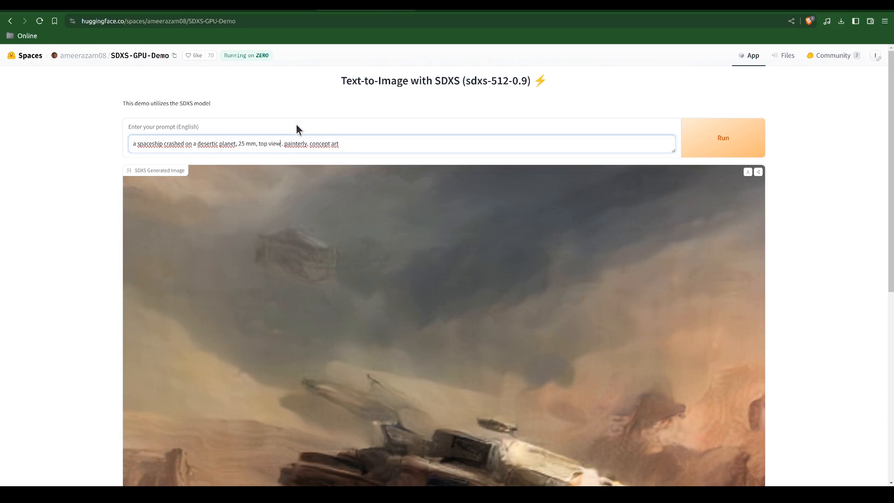
pyautogui.press('Return')
pyautogui.scroll(-3, 118, 181)
# Change the prompt's view from top to "bottom" and generate another image
pyautogui.scroll(3, 118, 181)
pyautogui.doubleClick(261, 145)
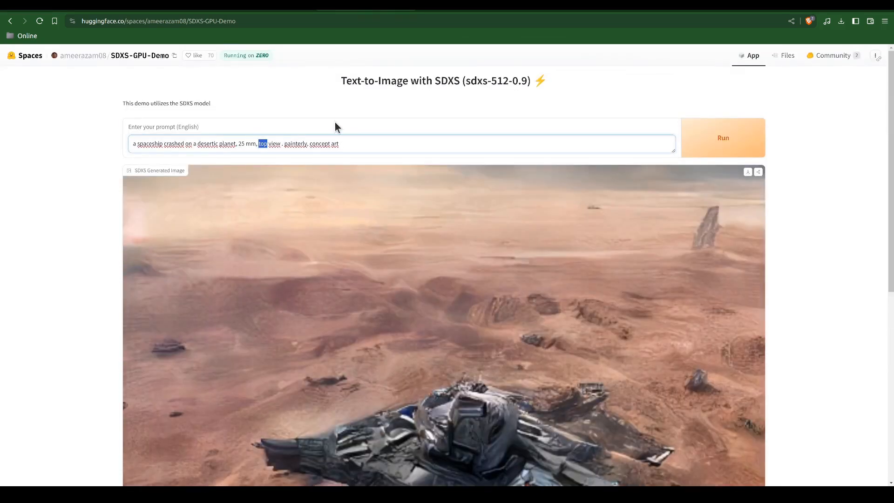
pyautogui.write('bottom')
pyautogui.press('Return')
pyautogui.scroll(-1, 265, 133)
# Add ", back of the ship" after "bottom view" in the prompt and regenerate the image
pyautogui.scroll(1, 277, 131)
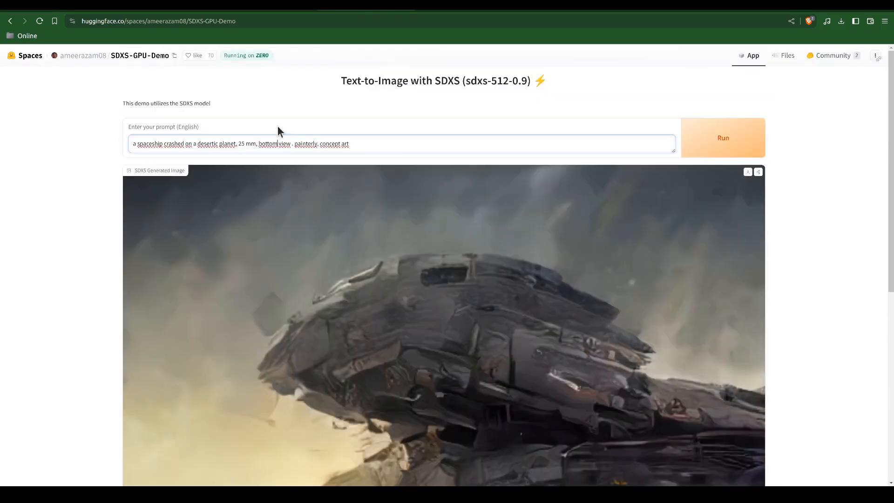
pyautogui.write(', back of the ship')
pyautogui.press('Return')
pyautogui.scroll(-2, 350, 115)
# Add ", broken ship" after "back of the ship" in the prompt, generate the image and view it
pyautogui.scroll(2, 359, 119)
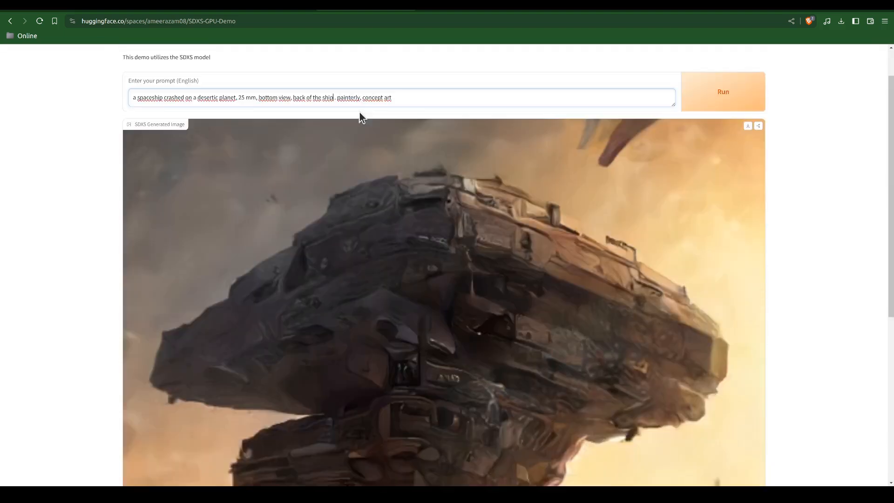
pyautogui.write(', broken')
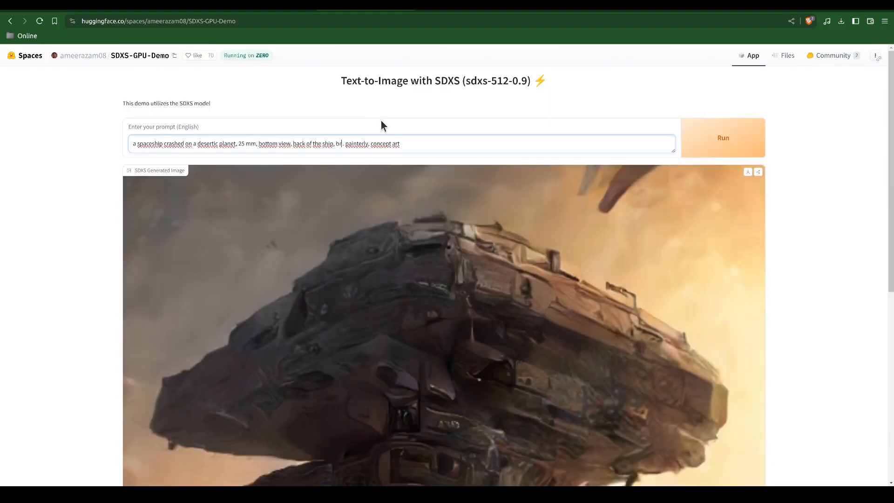
pyautogui.write(' ship')
pyautogui.press('Return')
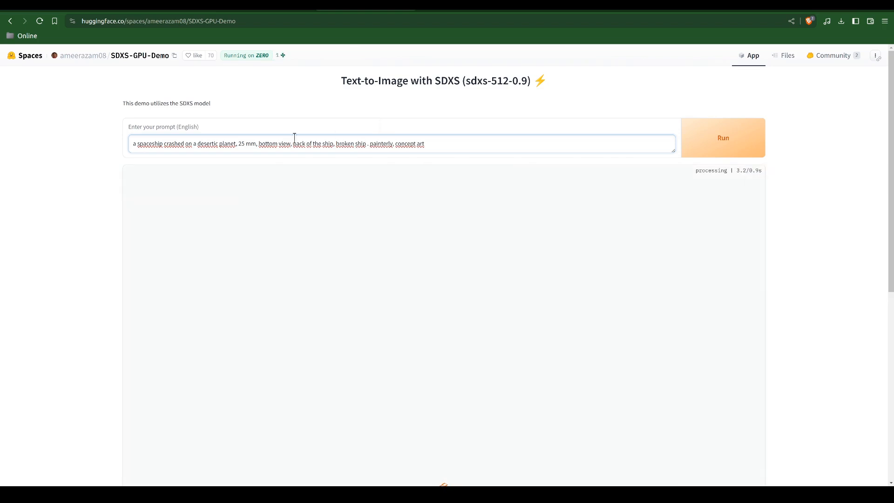
pyautogui.scroll(-5, 295, 137)
pyautogui.scroll(5, 294, 138)
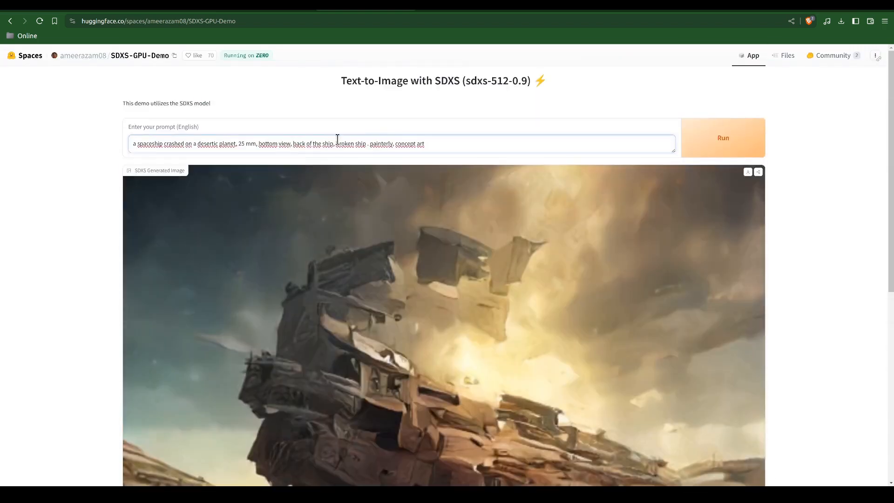
pyautogui.write('????????????????????????????????????????????????')
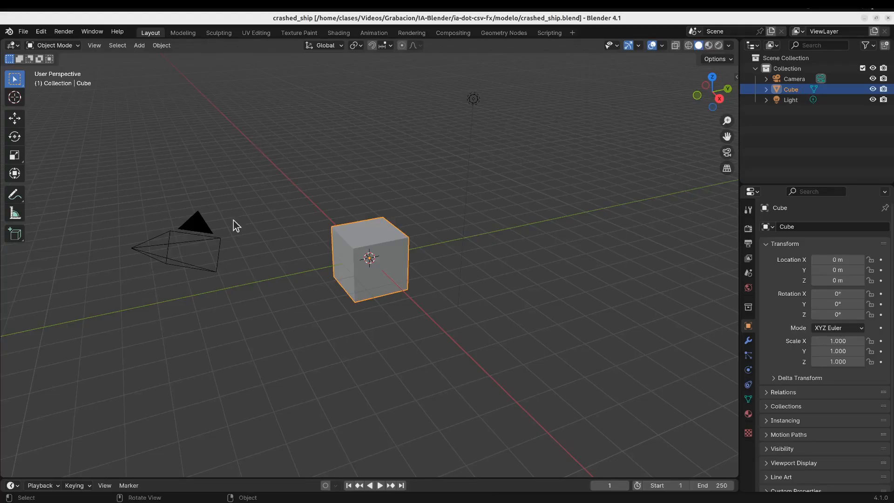
# In Blender's crashed_ship file, delete the default camera, cube and light from the scene
pyautogui.click(195, 239)
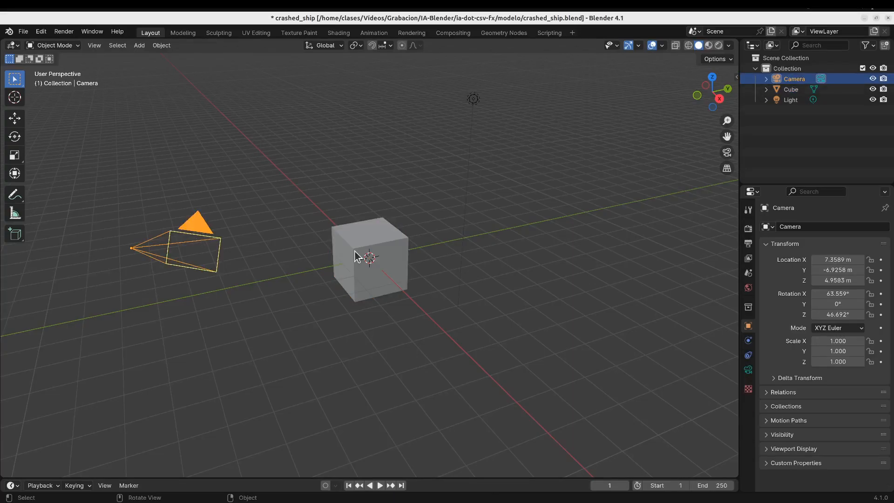
pyautogui.click(349, 245)
pyautogui.press('Delete')
pyautogui.click(474, 98)
pyautogui.press('Delete')
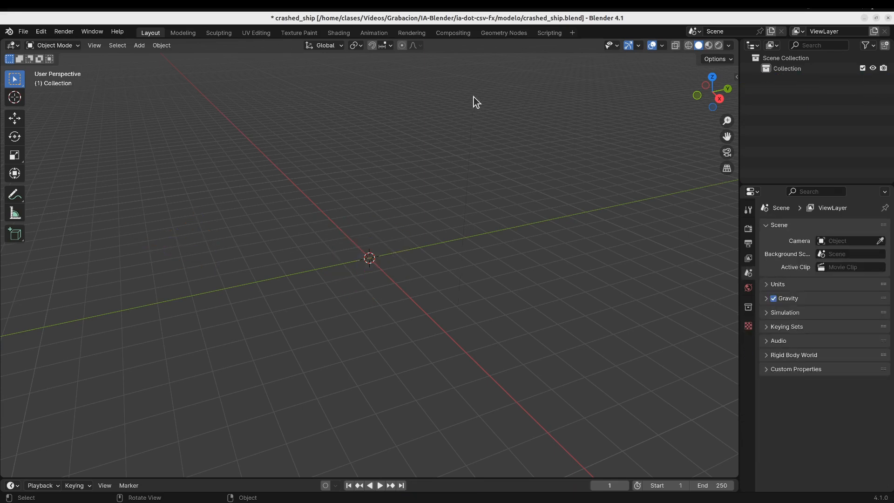
# Add a camera and move it freely to about X 7.44 m, Y -2.62 m, Z 6.02 m
pyautogui.click(139, 46)
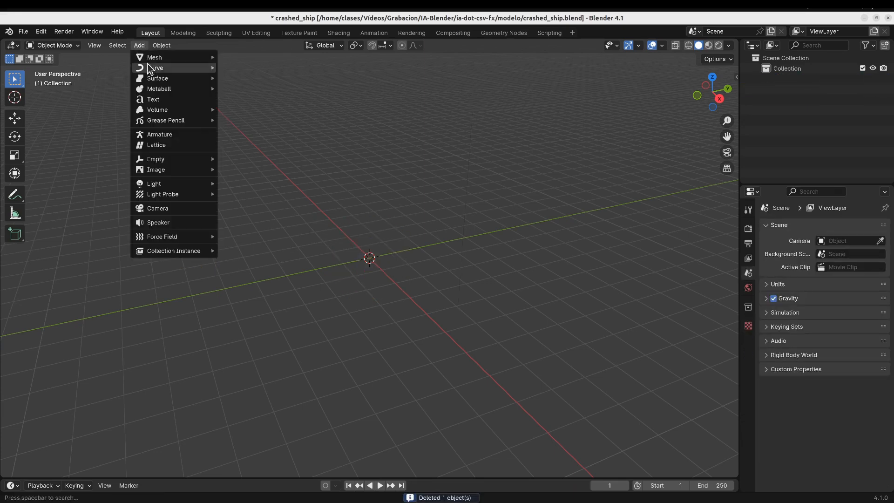
pyautogui.click(180, 211)
pyautogui.moveTo(223, 205); pyautogui.dragTo(293, 280, button='middle')
pyautogui.press('KP_7')
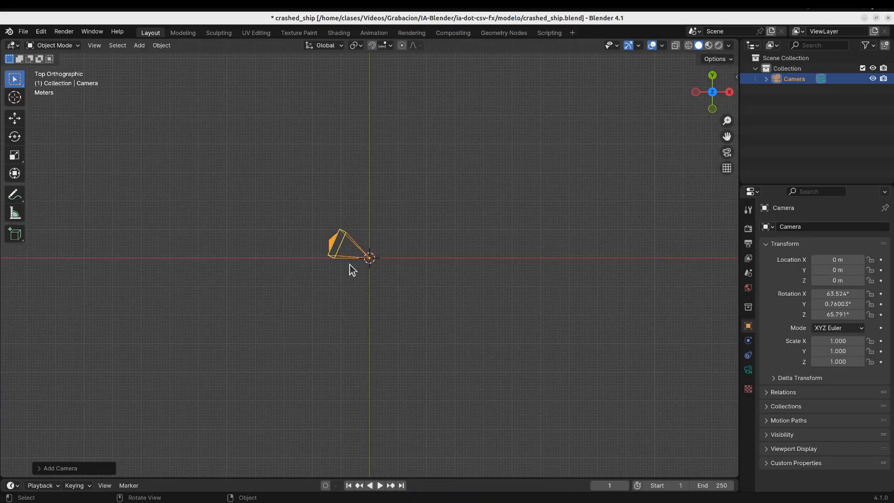
pyautogui.press('g')
pyautogui.click(522, 339)
pyautogui.press('KP_1')
pyautogui.press('g')
pyautogui.click(543, 91)
pyautogui.moveTo(283, 182); pyautogui.dragTo(237, 197, button='middle')
# Filter the add-ons in the preferences by "mesh" and check which mesh add-ons are enabled
pyautogui.click(135, 46)
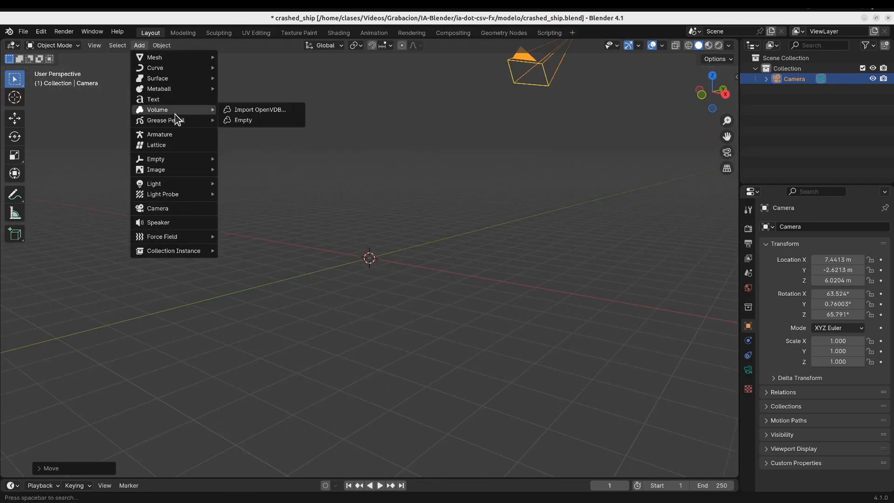
pyautogui.moveTo(172, 88)
pyautogui.click(41, 31)
pyautogui.click(86, 166)
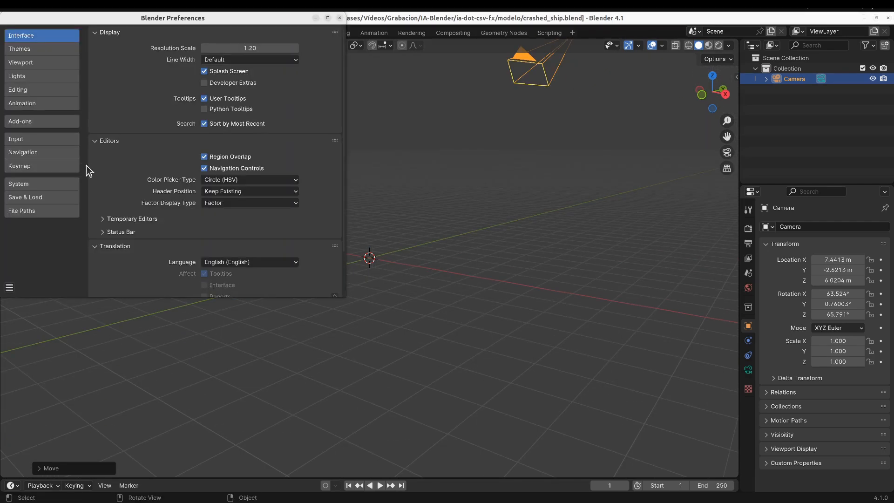
pyautogui.click(45, 122)
pyautogui.write('mesh')
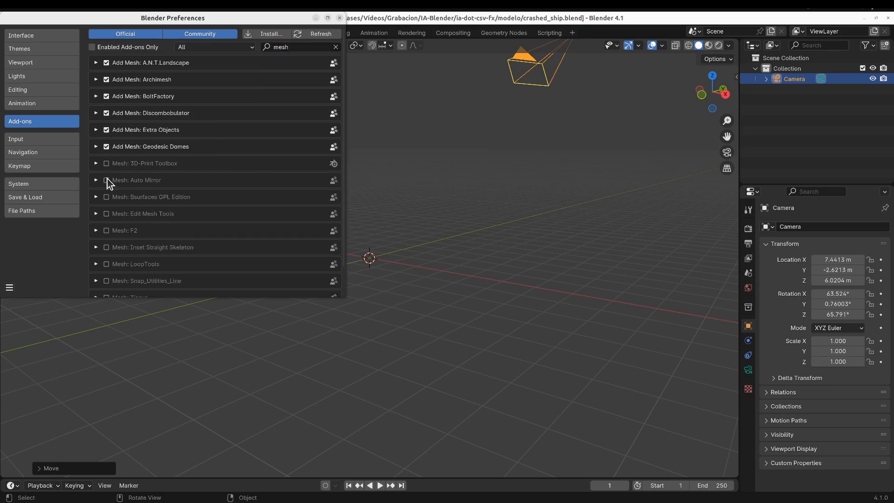
pyautogui.click(340, 17)
# Add a generated rock mesh at the scene origin
pyautogui.click(139, 46)
pyautogui.moveTo(145, 58)
pyautogui.click(258, 226)
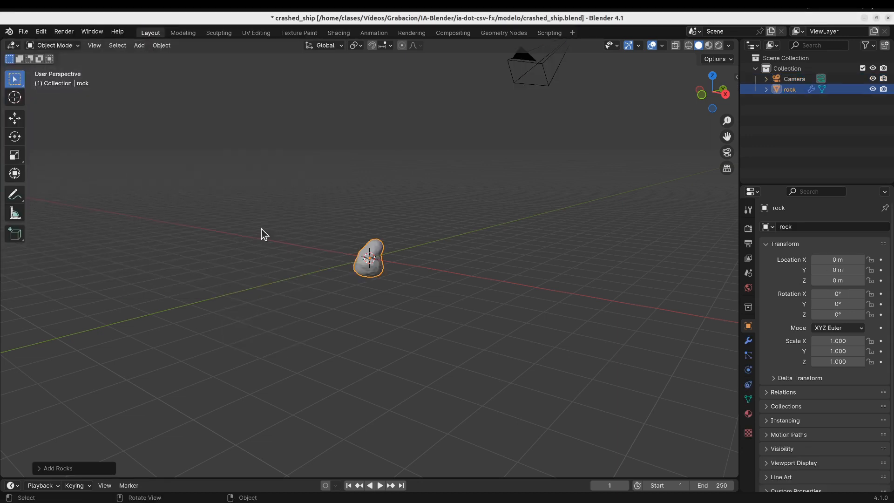
# Adjust the new rock's generation settings to give it a different shape
pyautogui.moveTo(261, 228); pyautogui.dragTo(393, 316, button='middle')
pyautogui.click(53, 468)
pyautogui.moveTo(95, 159)
pyautogui.mouseDown()
pyautogui.moveTo(373, 280)
pyautogui.moveTo(530, 282)
pyautogui.moveTo(95, 159)
pyautogui.mouseUp()
pyautogui.moveTo(93, 236); pyautogui.dragTo(539, 237)
# Move the rock about 11.8 m along Y and rotate it about -62° around Z
pyautogui.moveTo(322, 284); pyautogui.dragTo(369, 275, button='middle')
pyautogui.press('g')
pyautogui.press('y')
pyautogui.click(408, 189)
pyautogui.press('r')
pyautogui.press('z')
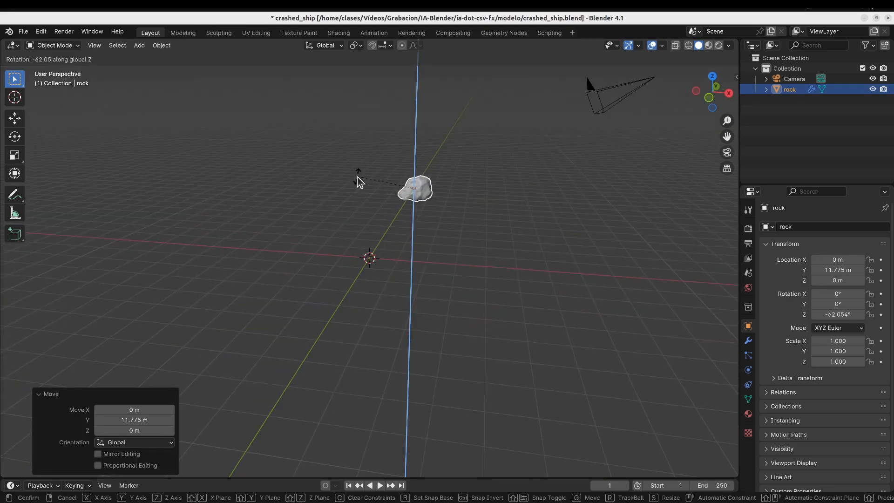
pyautogui.click(358, 180)
# Add a plane at the scene origin and scale it up by about 7
pyautogui.click(139, 46)
pyautogui.moveTo(156, 56)
pyautogui.click(233, 56)
pyautogui.press('s')
pyautogui.click(725, 443)
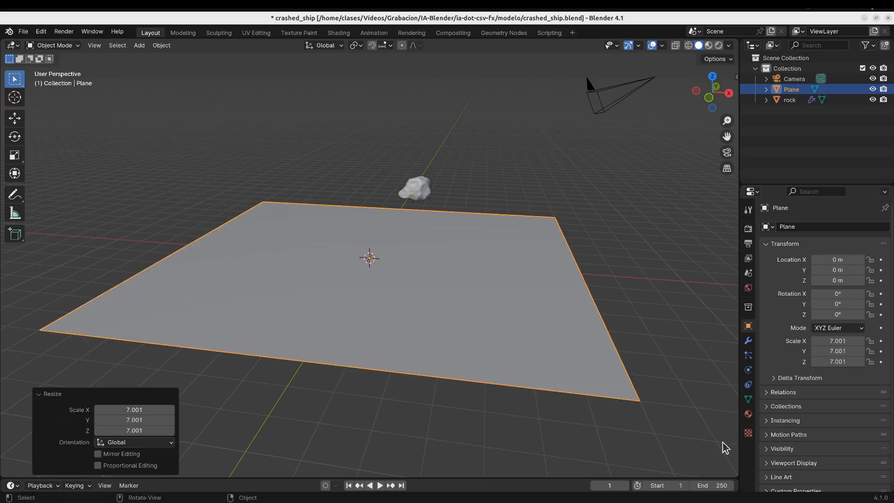
# Create a new texture and change its type from an image to a procedural one
pyautogui.click(748, 432)
pyautogui.click(800, 247)
pyautogui.click(838, 258)
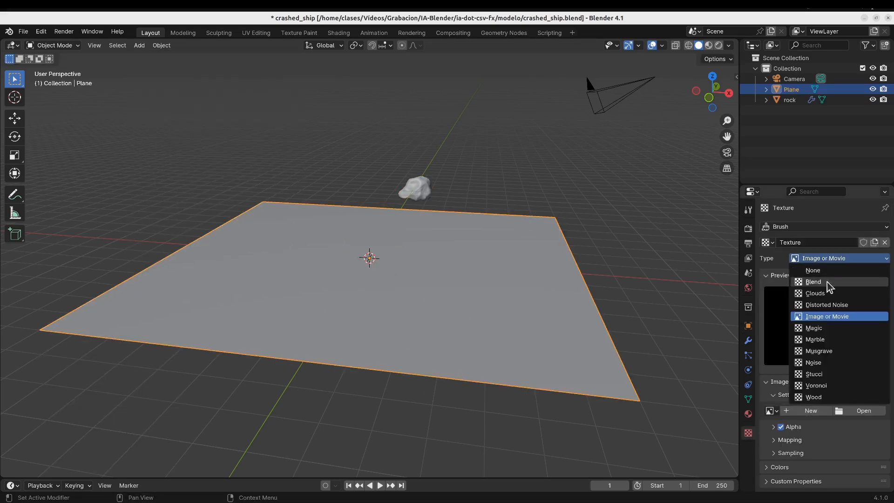
pyautogui.click(801, 285)
# Subdivide the whole plane repeatedly in Edit Mode, then return to Object Mode
pyautogui.press('Tab')
pyautogui.rightClick(427, 279)
pyautogui.click(422, 262)
pyautogui.rightClick(423, 265)
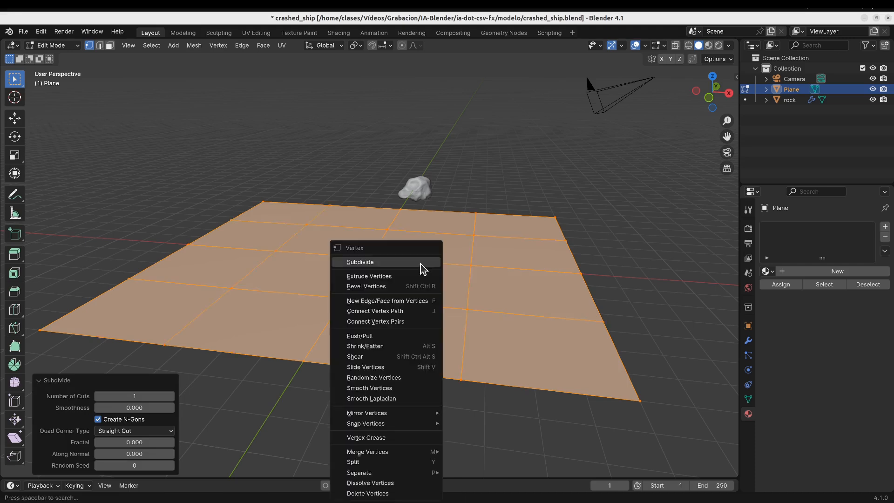
pyautogui.click(421, 262)
pyautogui.press('Tab')
# Add a Displace modifier to the plane and assign the new terrain texture to it
pyautogui.click(749, 414)
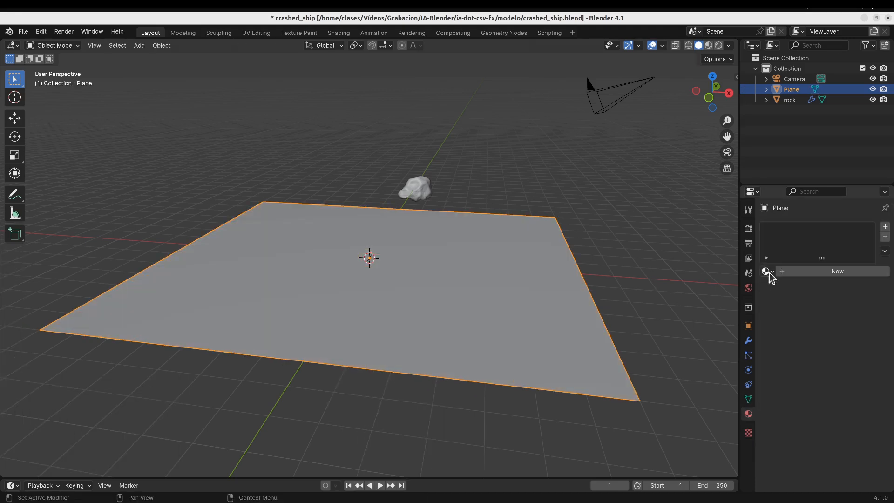
pyautogui.click(749, 433)
pyautogui.click(748, 341)
pyautogui.click(829, 226)
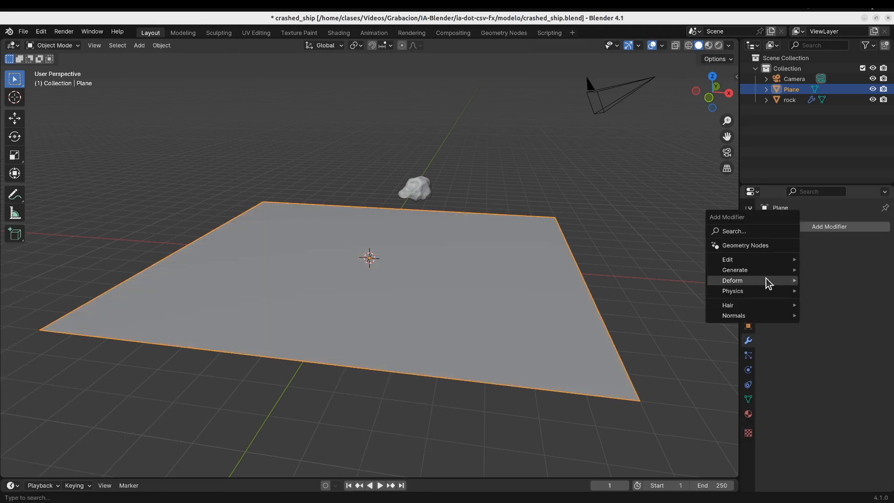
pyautogui.moveTo(764, 277)
pyautogui.click(652, 312)
pyautogui.click(771, 260)
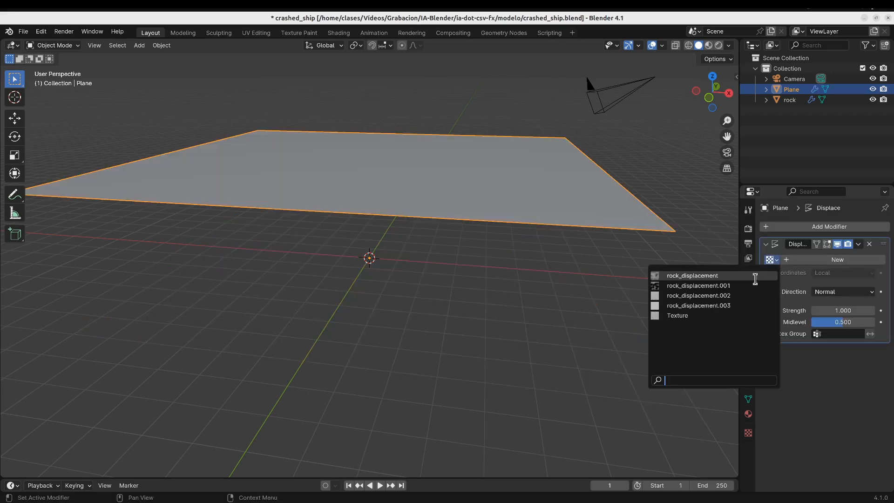
pyautogui.click(731, 313)
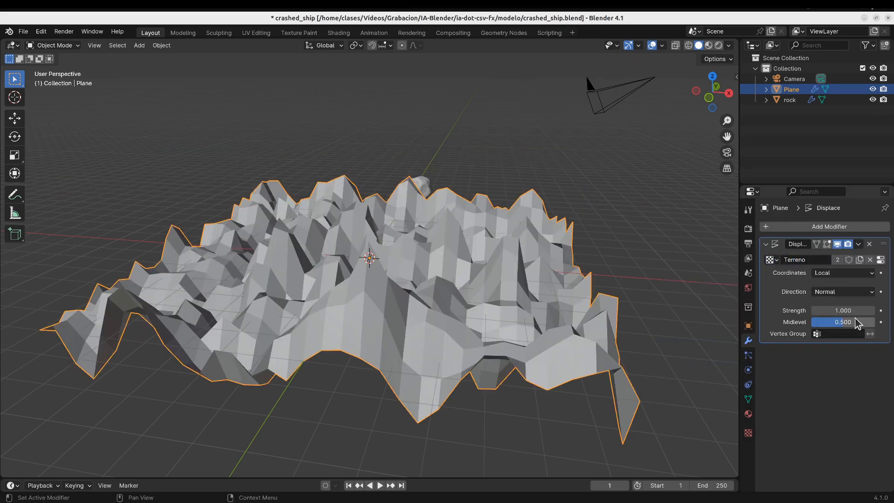
# Set the plane's displacement strength to 0.2 and shade its surface smooth
pyautogui.moveTo(854, 311); pyautogui.dragTo(817, 311)
pyautogui.rightClick(490, 290)
pyautogui.click(490, 290)
# Scale up the displaced terrain plane so it extends beyond the rock
pyautogui.moveTo(490, 289); pyautogui.dragTo(577, 289, button='middle')
pyautogui.click(685, 249)
pyautogui.click(516, 288)
pyautogui.press('s')
pyautogui.click(617, 341)
# Move the rock along the Y axis to reposition it at the back of the terrain
pyautogui.click(790, 99)
pyautogui.press('g')
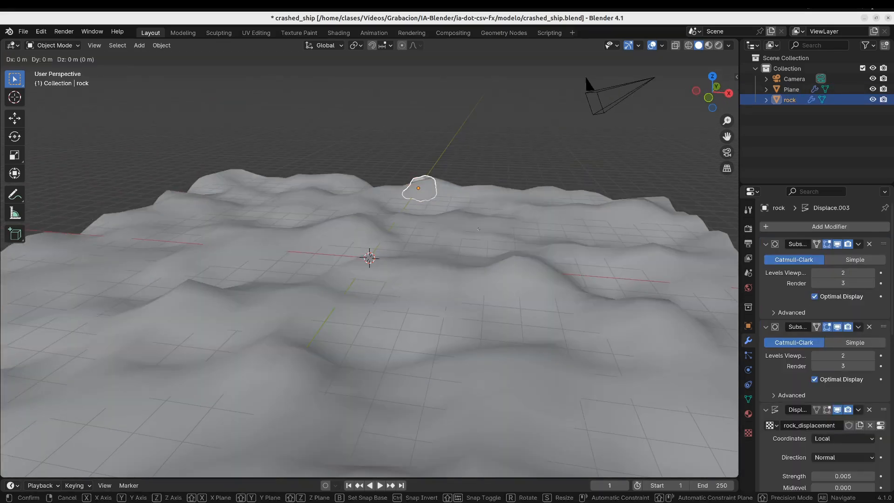
pyautogui.press('x')
pyautogui.press('y')
pyautogui.click(442, 227)
# Scale the rock up by about 1.9 and adjust its height along Z to sit on the terrain
pyautogui.press('s')
pyautogui.click(458, 258)
pyautogui.press('g')
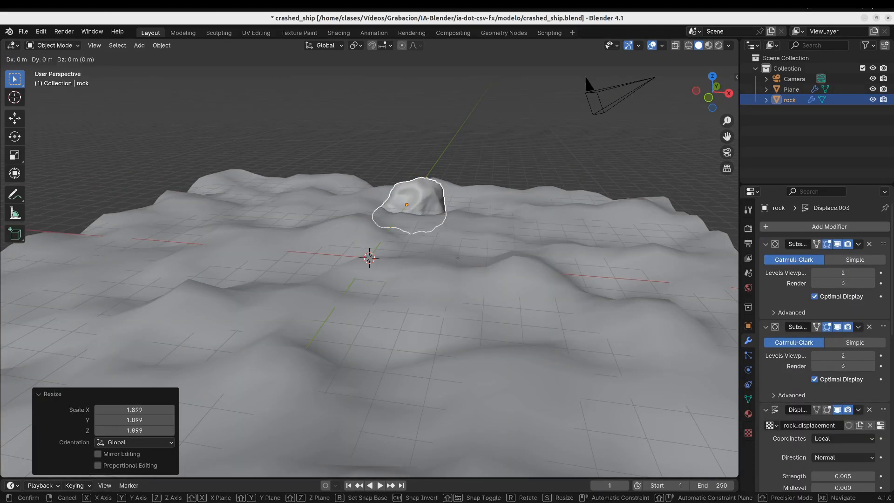
pyautogui.press('z')
pyautogui.click(457, 253)
# Move the camera in top view by about 8.9 m in X and -4.6 m in Y
pyautogui.press('KP_1')
pyautogui.press('KP_0')
pyautogui.press('KP_0')
pyautogui.moveTo(457, 253); pyautogui.dragTo(498, 272, button='middle')
pyautogui.scroll(-6, 499, 273)
pyautogui.click(440, 206)
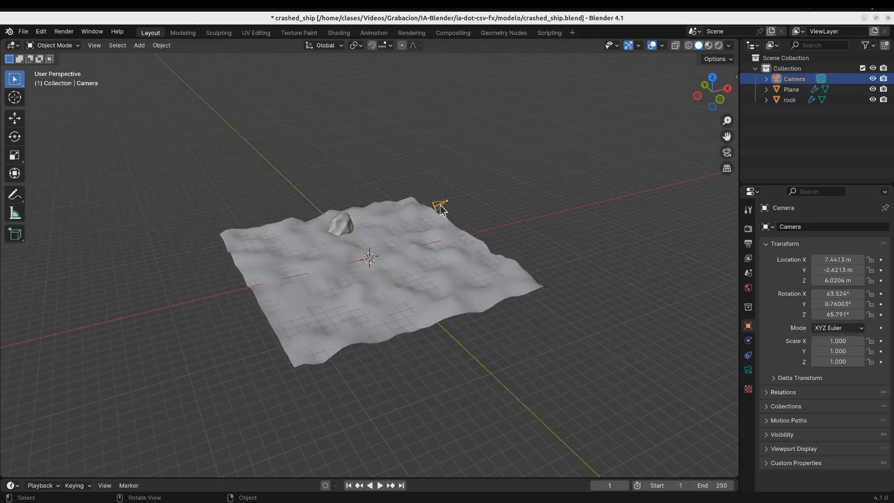
pyautogui.press('KP_7')
pyautogui.press('g')
pyautogui.click(525, 364)
# Split the 3D viewport vertically and show the camera view in the new area
pyautogui.rightClick(535, 39)
pyautogui.click(525, 53)
pyautogui.click(515, 112)
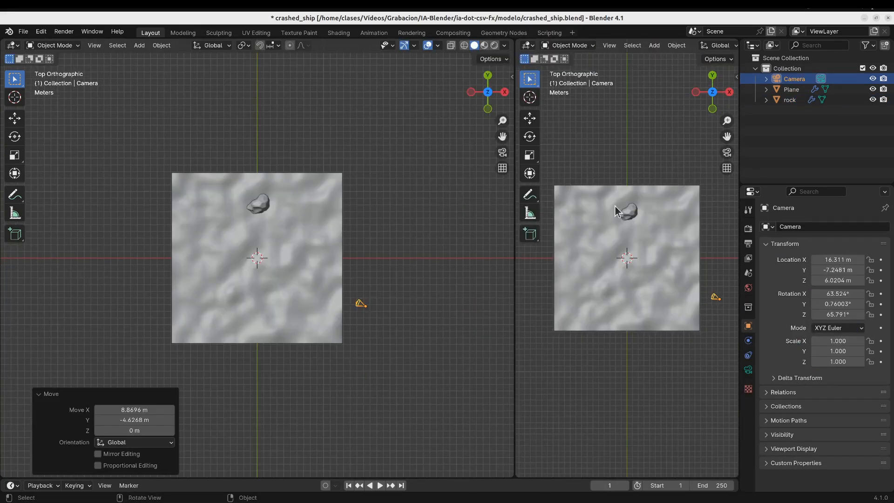
pyautogui.press('KP_0')
# Rotate the camera about 18.8° around Z and move it about 5.5 m in X and -4.1 m in Y
pyautogui.click(365, 307)
pyautogui.click(361, 307)
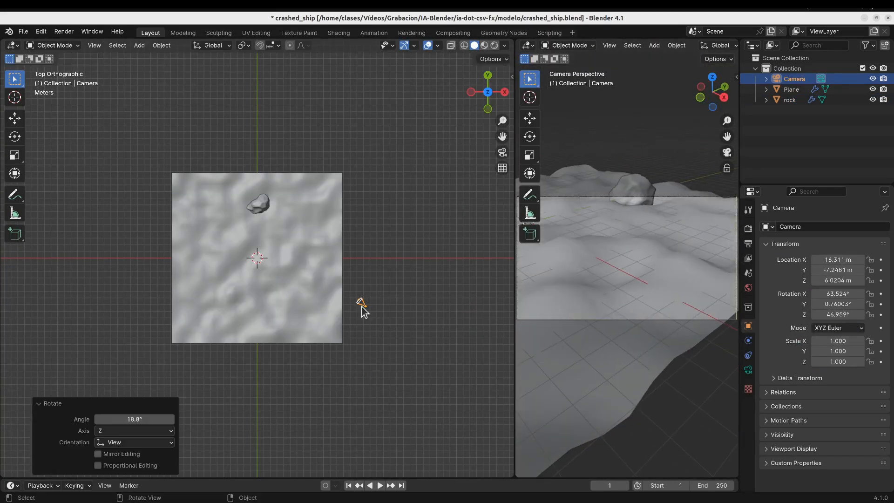
pyautogui.press('g')
pyautogui.click(398, 334)
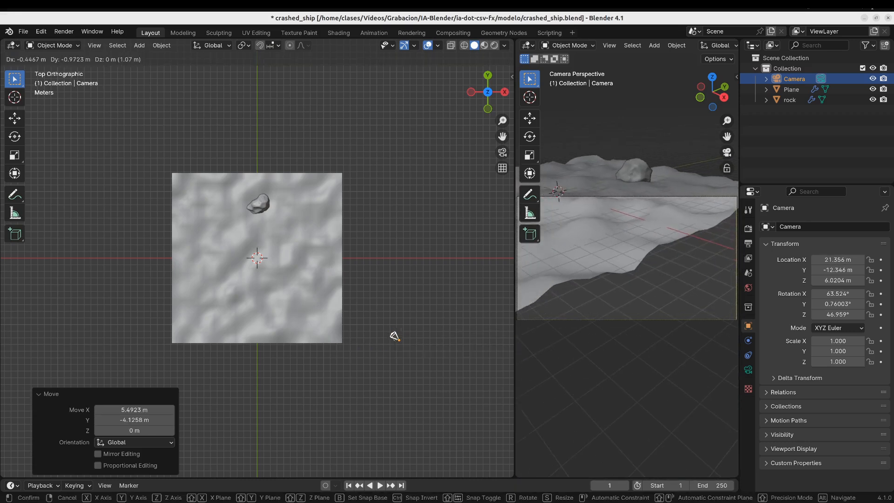
# Raise the camera along Z to a height of about 11.5 m
pyautogui.moveTo(395, 335); pyautogui.dragTo(383, 275, button='middle')
pyautogui.press('g')
pyautogui.press('z')
pyautogui.click(277, 280)
# Move the terrain plane about 8.6 m along Y and scale it up by about 1.8
pyautogui.click(278, 280)
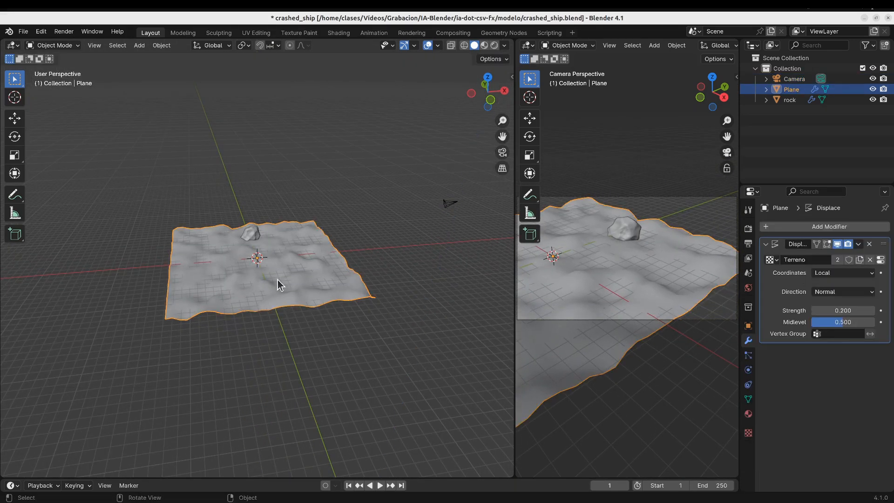
pyautogui.press('g')
pyautogui.press('z')
pyautogui.press('y')
pyautogui.click(260, 253)
pyautogui.press('s')
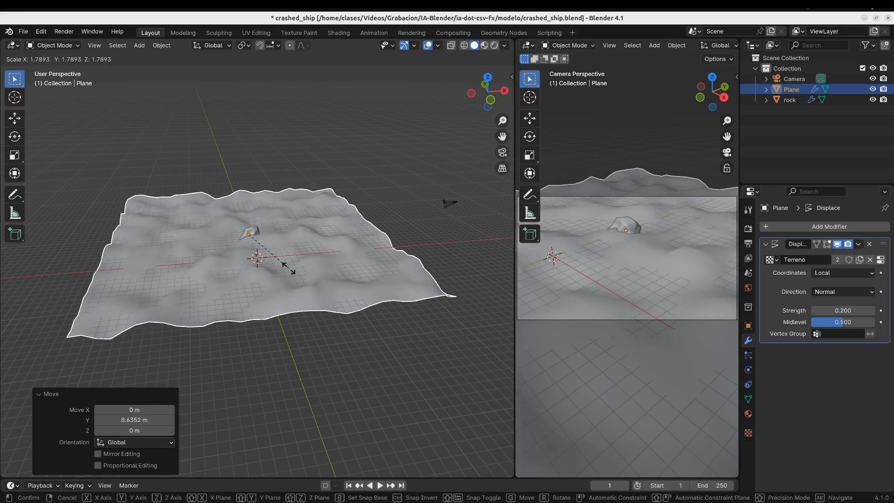
pyautogui.click(288, 269)
# Raise the rock about 0.87 m along Z and widen the camera viewport
pyautogui.click(252, 234)
pyautogui.press('g')
pyautogui.press('z')
pyautogui.click(252, 227)
pyautogui.moveTo(514, 280); pyautogui.dragTo(456, 280)
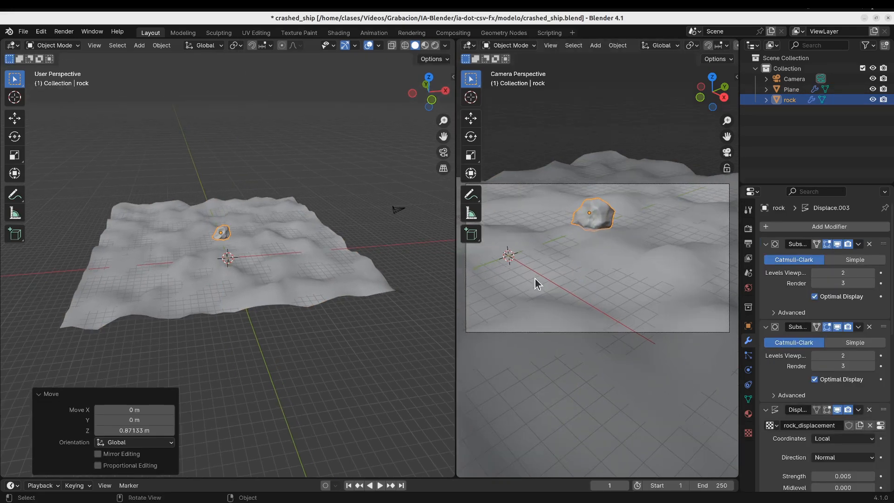
# Set the render resolution to 1024 × 1024 px and save the file
pyautogui.click(560, 332)
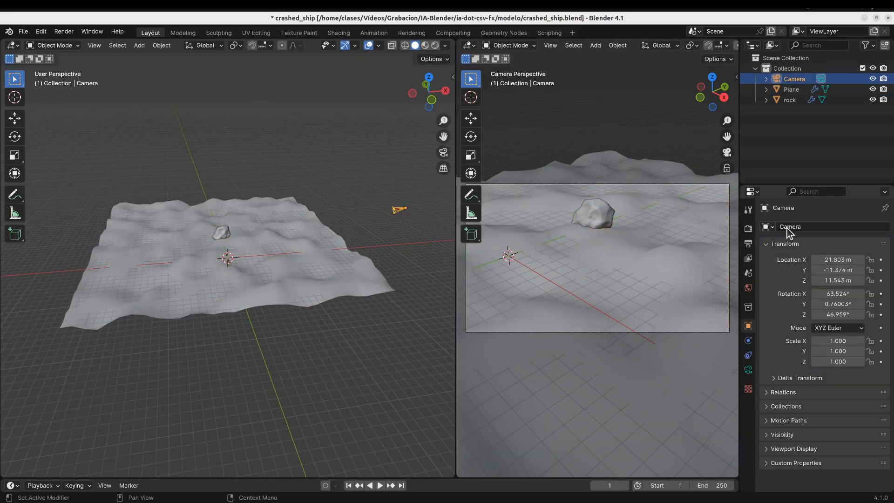
pyautogui.click(748, 244)
pyautogui.press('Tab')
pyautogui.write('1024')
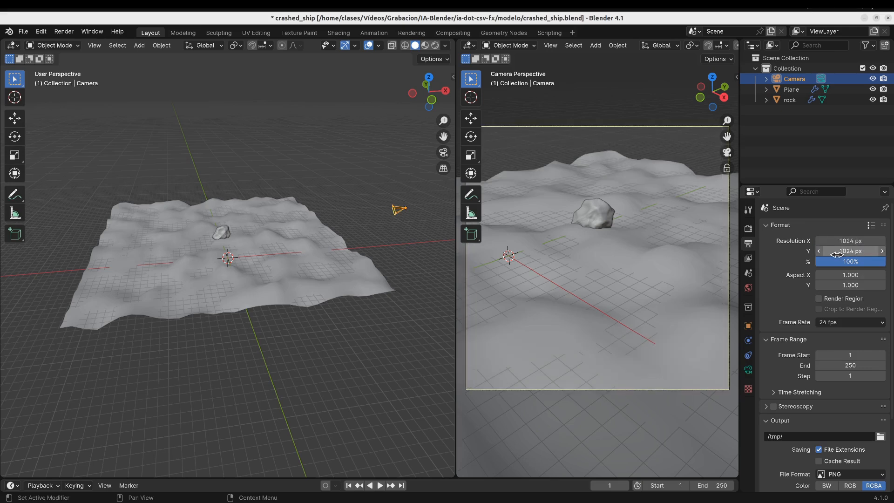
pyautogui.press('Return')
pyautogui.click(23, 31)
pyautogui.click(27, 91)
# Adjust the divider between the two viewports and switch the camera viewport to rendered shading
pyautogui.rightClick(453, 238)
pyautogui.moveTo(456, 197); pyautogui.dragTo(464, 198)
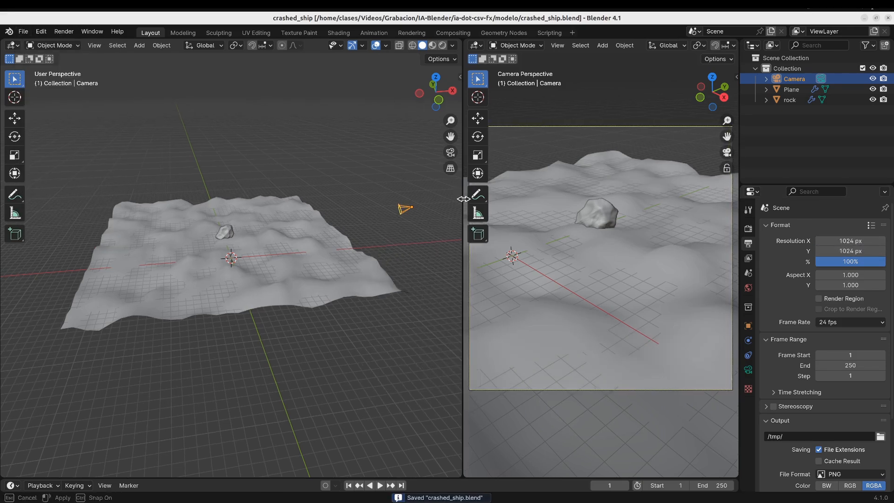
pyautogui.moveTo(401, 203); pyautogui.dragTo(384, 193, button='middle')
pyautogui.scroll(-6, 699, 47)
pyautogui.click(719, 45)
pyautogui.moveTo(303, 179); pyautogui.dragTo(302, 194, button='middle')
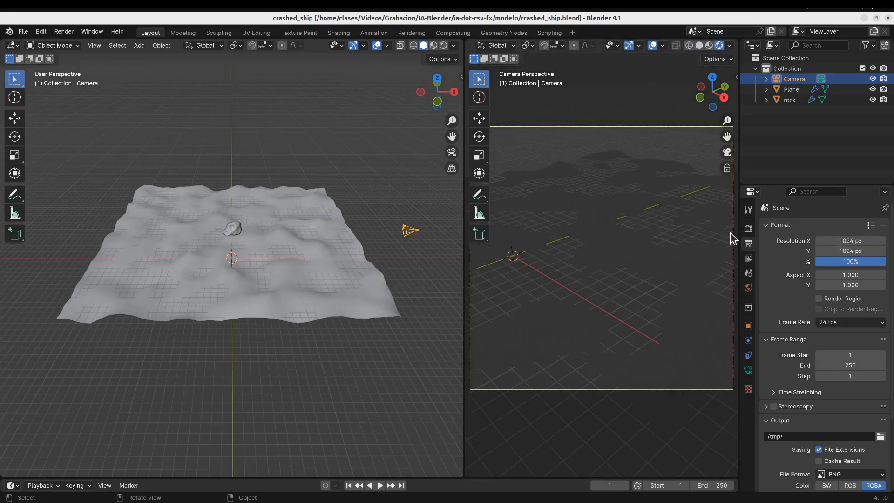
# Set the world background color to black
pyautogui.click(748, 287)
pyautogui.click(847, 297)
pyautogui.moveTo(866, 207); pyautogui.dragTo(872, 228)
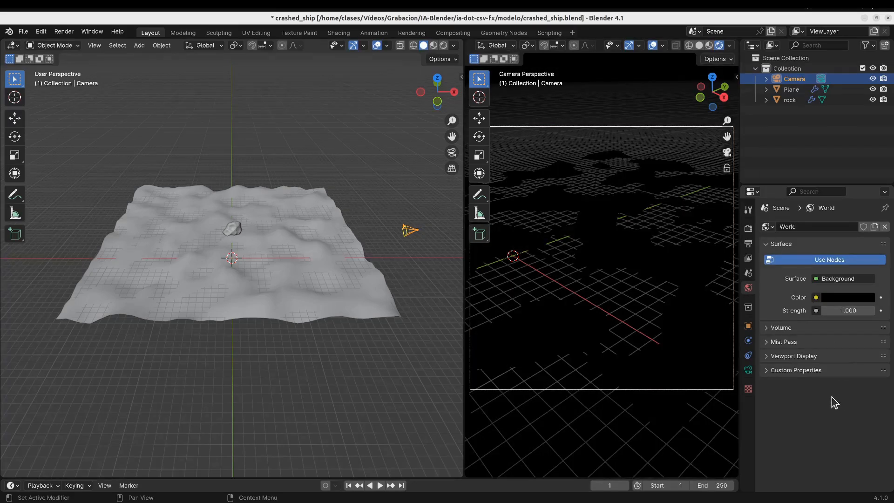
# Add an area light at the origin and raise it about 4.9 m along Z
pyautogui.click(233, 226)
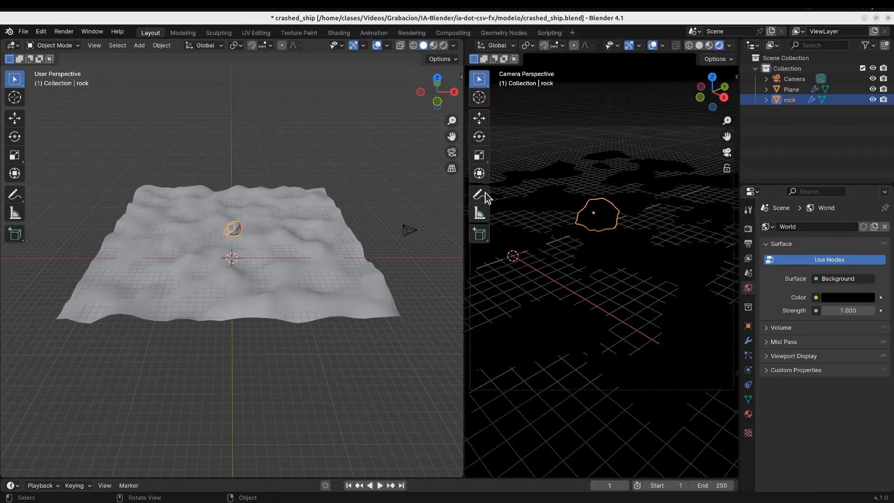
pyautogui.click(139, 45)
pyautogui.moveTo(160, 181)
pyautogui.click(244, 217)
pyautogui.press('g')
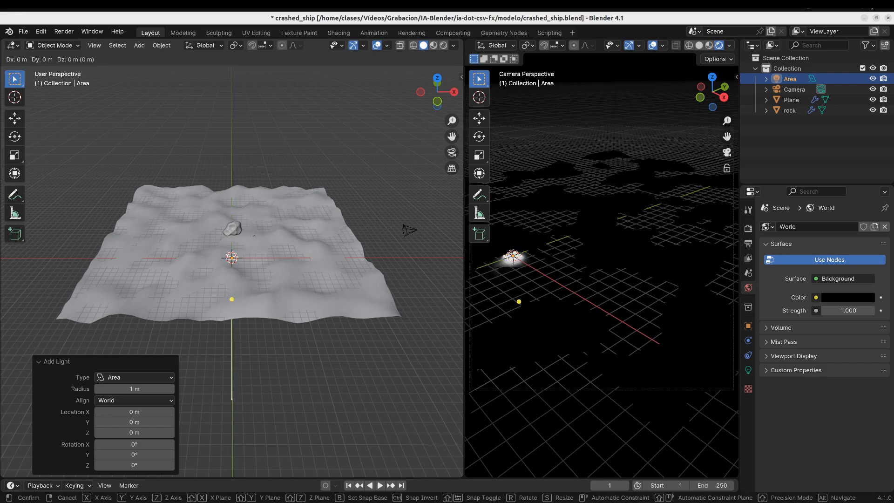
pyautogui.press('z')
pyautogui.click(263, 215)
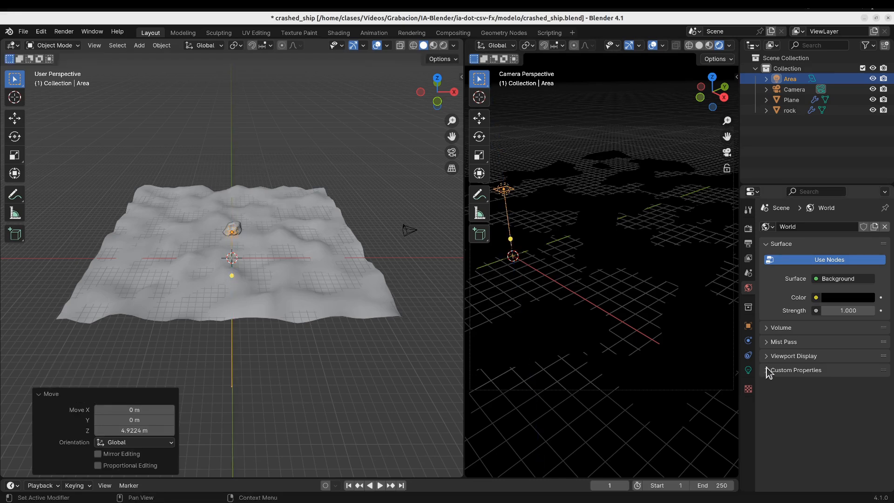
# Set the area light's power to about 146 W and move it about 10.5 m along X
pyautogui.click(748, 370)
pyautogui.moveTo(842, 299); pyautogui.dragTo(870, 299)
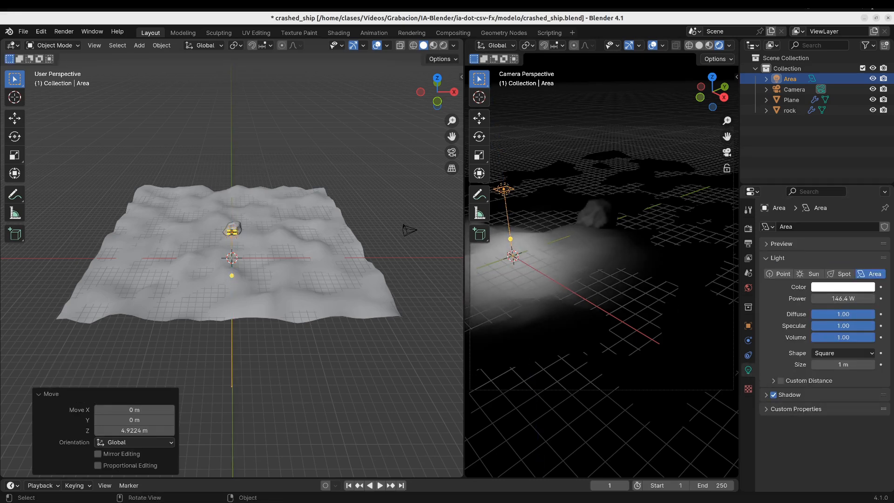
pyautogui.rightClick(253, 238)
pyautogui.press('Escape')
pyautogui.press('g')
pyautogui.press('x')
pyautogui.click(318, 224)
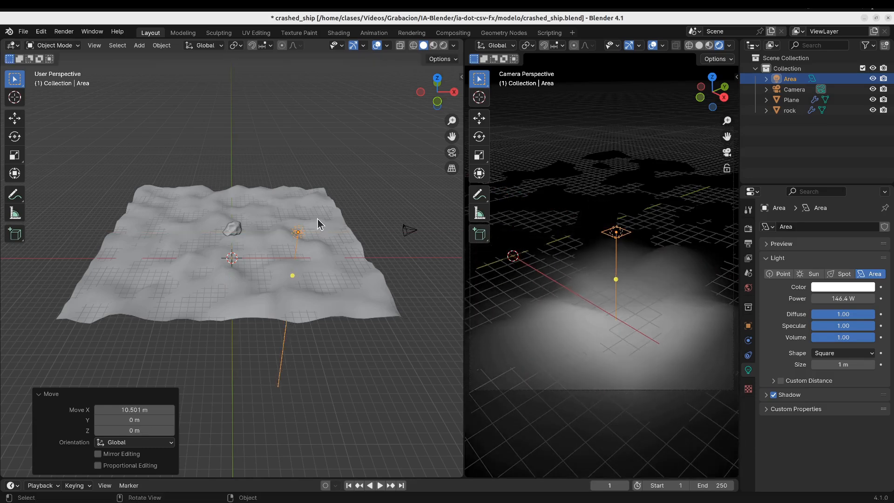
# Add a sun light and raise it along Z well above the terrain
pyautogui.hotkey('shift', 'a')
pyautogui.moveTo(170, 186)
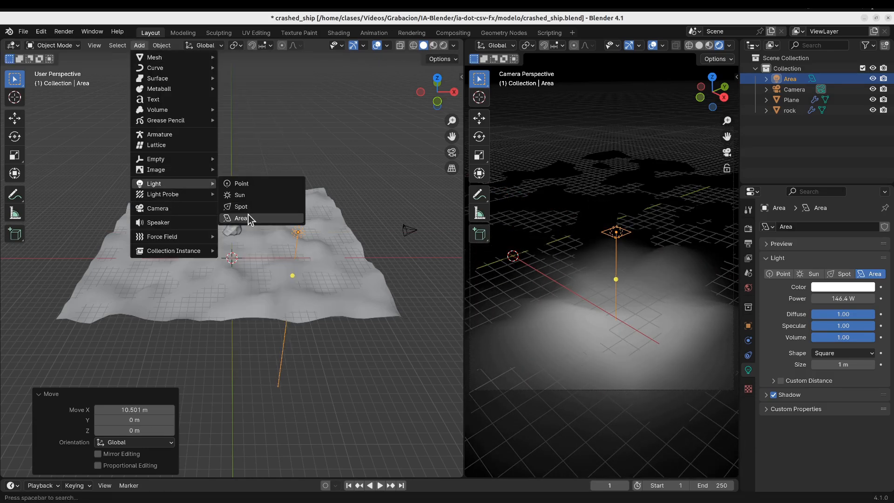
pyautogui.click(244, 198)
pyautogui.press('g')
pyautogui.press('z')
pyautogui.click(244, 96)
# Aim the sun light obliquely across the terrain and move it about 17.5 m in X, 1.5 m in Y and 2.3 m in Z
pyautogui.moveTo(231, 205); pyautogui.dragTo(188, 207)
pyautogui.press('g')
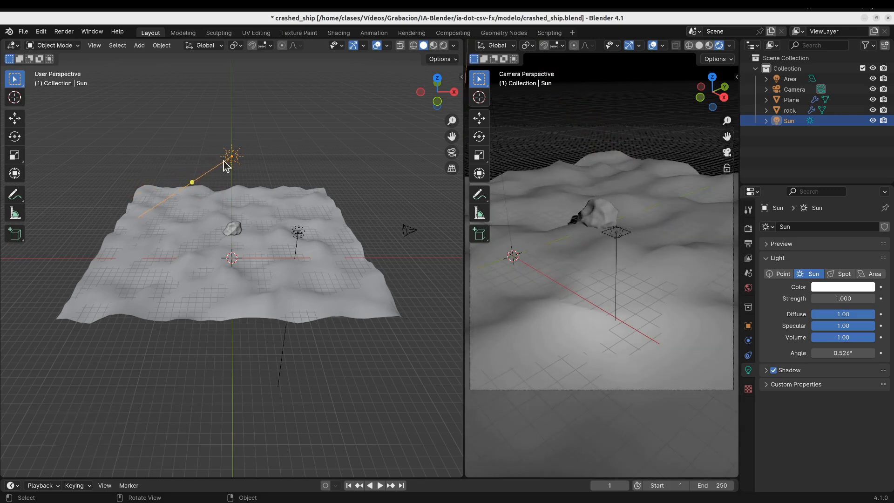
pyautogui.click(242, 195)
pyautogui.moveTo(241, 195); pyautogui.dragTo(258, 166, button='middle')
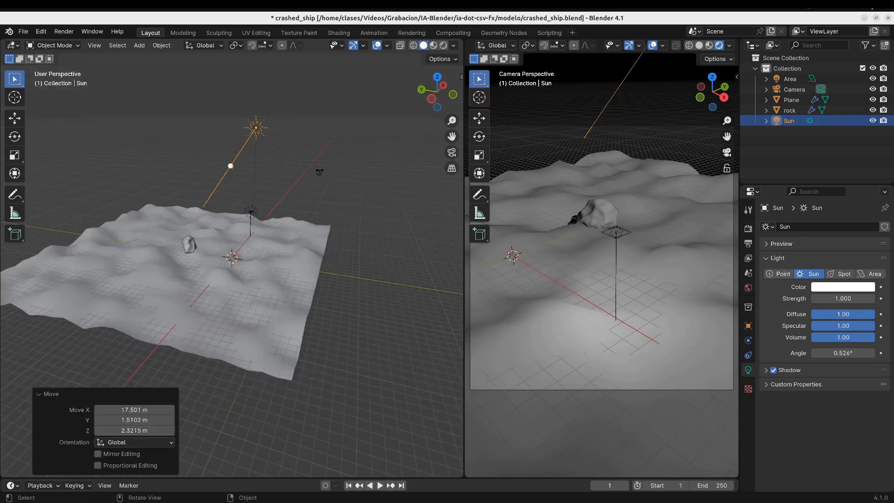
pyautogui.moveTo(257, 166); pyautogui.dragTo(262, 146)
pyautogui.moveTo(261, 146); pyautogui.dragTo(260, 238, button='middle')
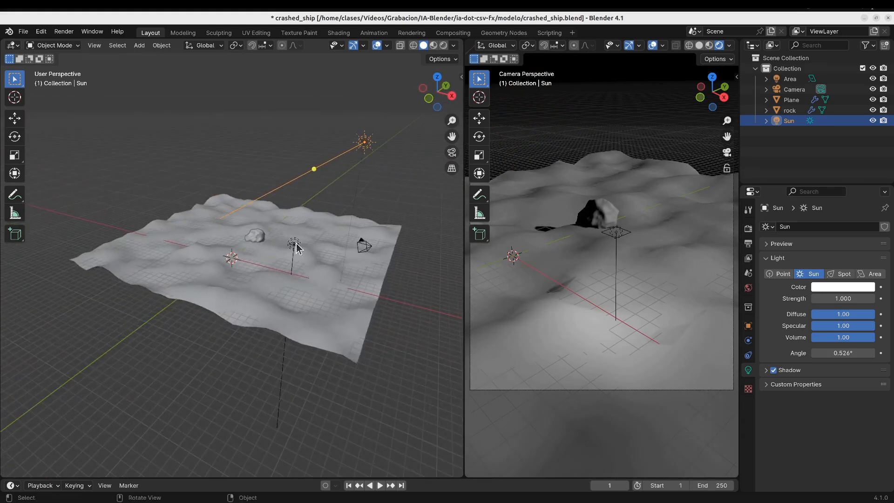
# Raise the area light about 0.65 m and tilt it around the Y axis toward the terrain's center
pyautogui.click(294, 243)
pyautogui.press('g')
pyautogui.press('z')
pyautogui.click(292, 237)
pyautogui.press('r')
pyautogui.press('x')
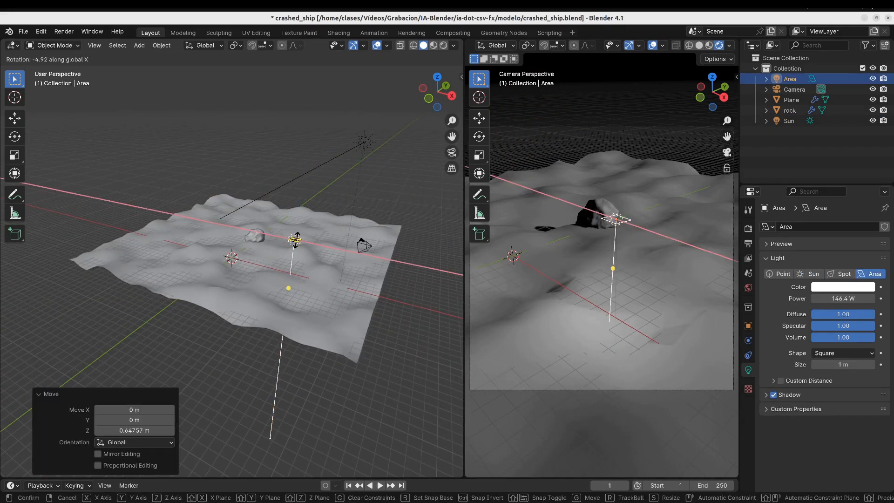
pyautogui.press('y')
pyautogui.click(294, 240)
pyautogui.moveTo(295, 240); pyautogui.dragTo(96, 69, button='middle')
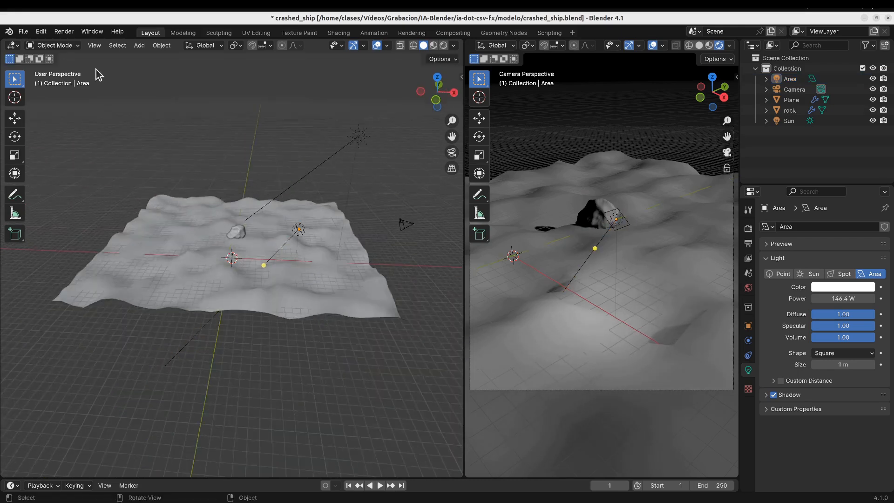
# Add an enlarged Landscape mesh and move it about 7.75 m along X over the terrain plane
pyautogui.click(139, 45)
pyautogui.click(240, 189)
pyautogui.moveTo(107, 226); pyautogui.dragTo(168, 226)
pyautogui.click(209, 90)
pyautogui.click(250, 275)
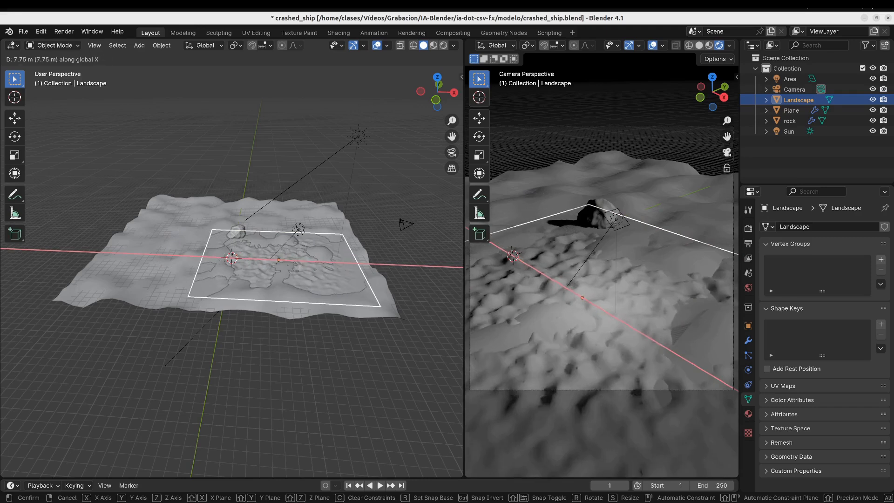
# Add a second generated rock mesh at the scene origin
pyautogui.click(140, 45)
pyautogui.moveTo(150, 55)
pyautogui.click(259, 238)
pyautogui.scroll(5, 260, 237)
# Adjust the second rock's generation settings, entering the values 7.5 and 1
pyautogui.moveTo(105, 186); pyautogui.dragTo(158, 186)
pyautogui.click(105, 236)
pyautogui.write('7.5')
pyautogui.click(102, 244)
pyautogui.write('1')
pyautogui.press('Return')
pyautogui.moveTo(105, 196)
pyautogui.mouseDown()
pyautogui.moveTo(84, 196)
pyautogui.moveTo(122, 196)
pyautogui.mouseUp()
pyautogui.moveTo(105, 343); pyautogui.dragTo(154, 358)
pyautogui.press('s')
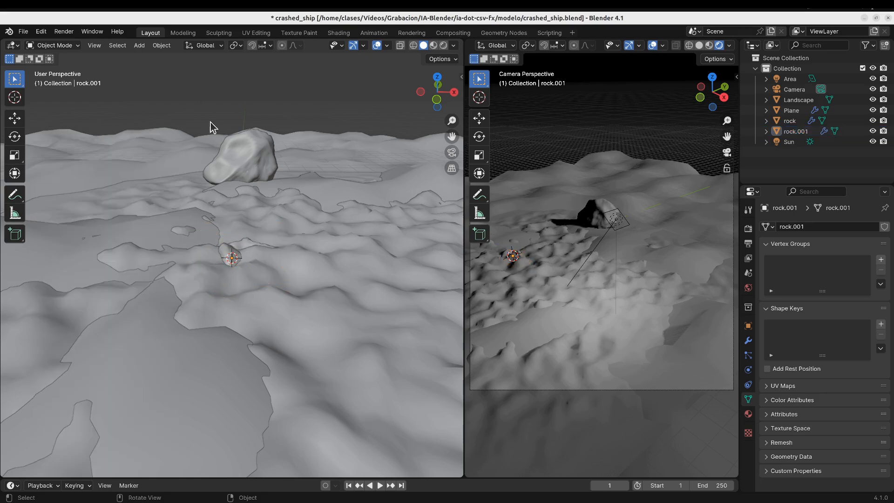
# Move the second rock about 3.9 m along Y, raise it about 1.2 m and shift it along X beside the first rock
pyautogui.click(169, 243)
pyautogui.press('g')
pyautogui.press('y')
pyautogui.press('z')
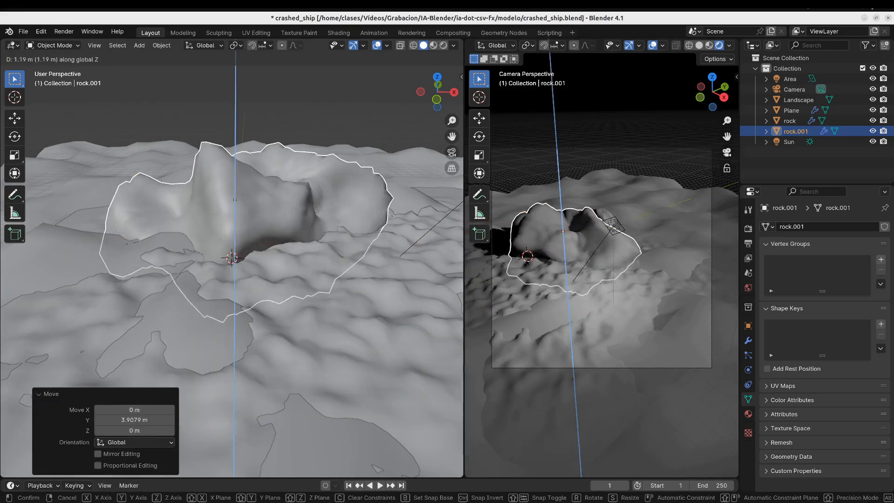
pyautogui.click(320, 225)
pyautogui.press('g')
pyautogui.press('y')
pyautogui.press('x')
pyautogui.click(257, 240)
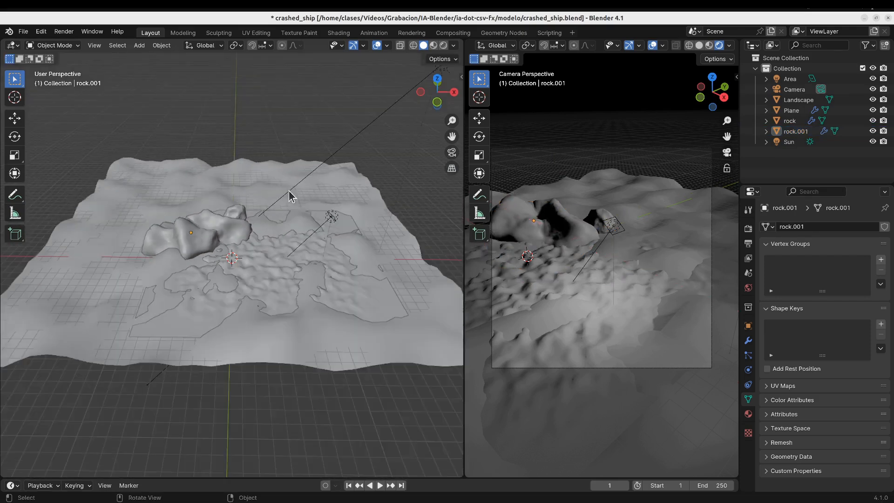
# Save the file and bring the icarusfull spaceship model into the scene
pyautogui.hotkey('ctrl', 's')
pyautogui.click(23, 32)
pyautogui.click(153, 245)
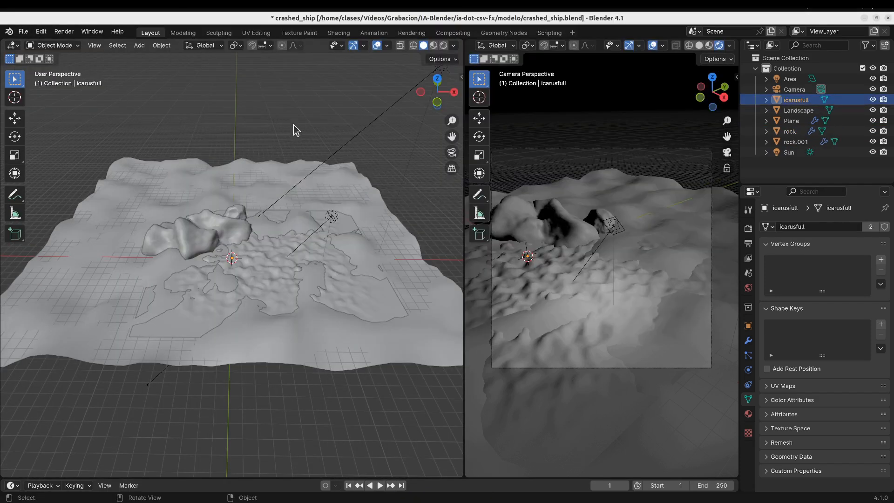
# Select the spaceship's entire geometry in Edit Mode and show its transform values
pyautogui.press('KP_Decimal')
pyautogui.press('Tab')
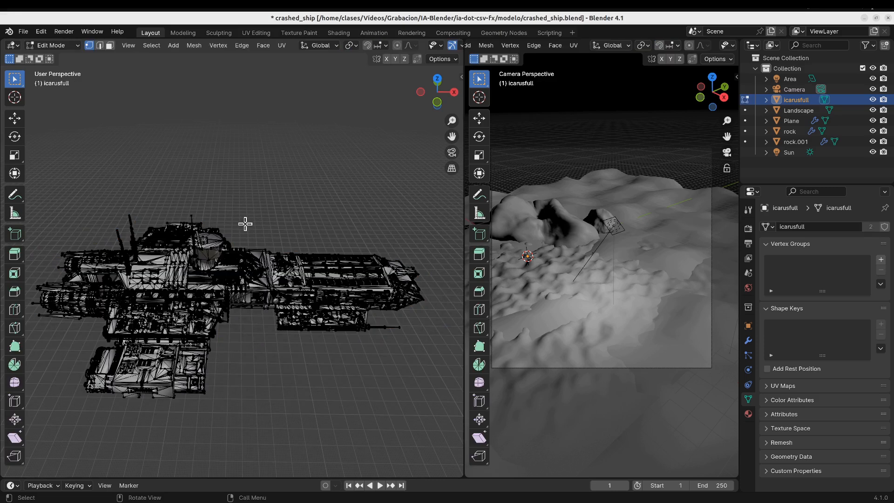
pyautogui.press('a')
pyautogui.press('n')
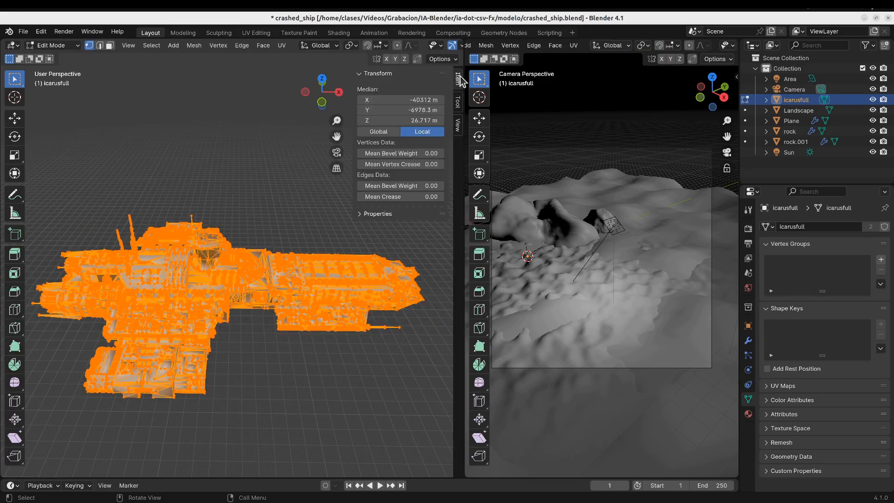
# Try to set the ship mesh's median X to 400532 m
pyautogui.click(404, 101)
pyautogui.write('400532')
pyautogui.press('Return')
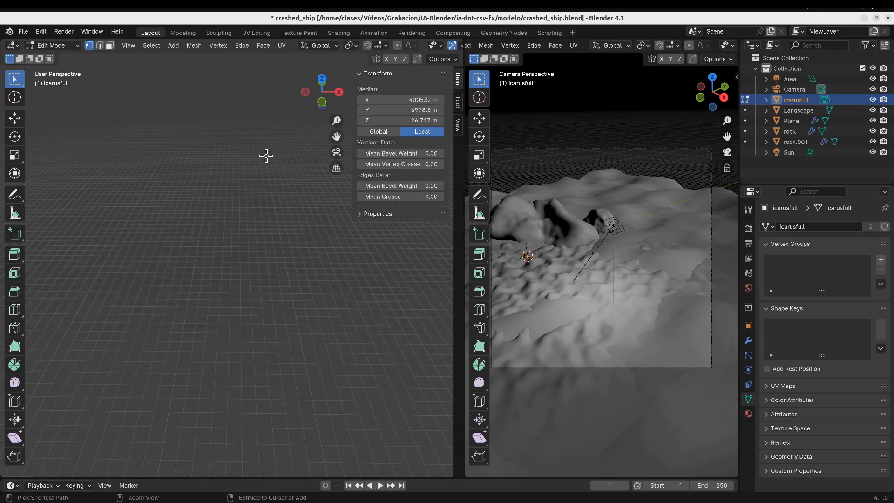
pyautogui.press('KP_Decimal')
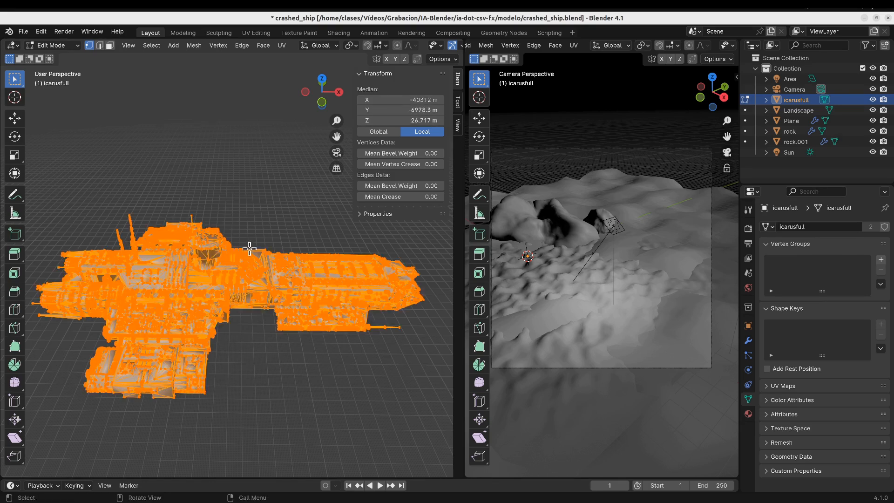
# Move the ship mesh 40000 m along X and 69000 m along Y
pyautogui.write('gx40000')
pyautogui.press('Return')
pyautogui.press('g')
pyautogui.press('y')
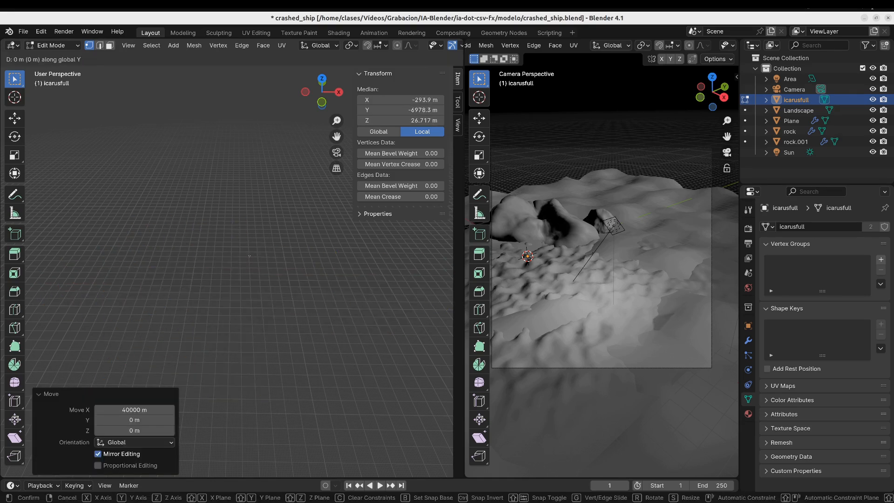
pyautogui.press('Escape')
# Move the ship mesh -20000 m along Z and -62000 m along Y
pyautogui.write('gz-20000')
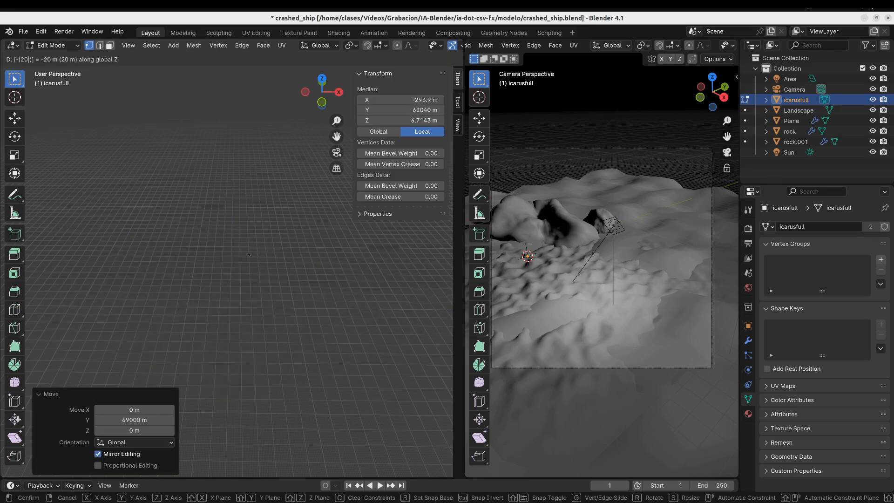
pyautogui.press('Return')
pyautogui.press('KP_Decimal')
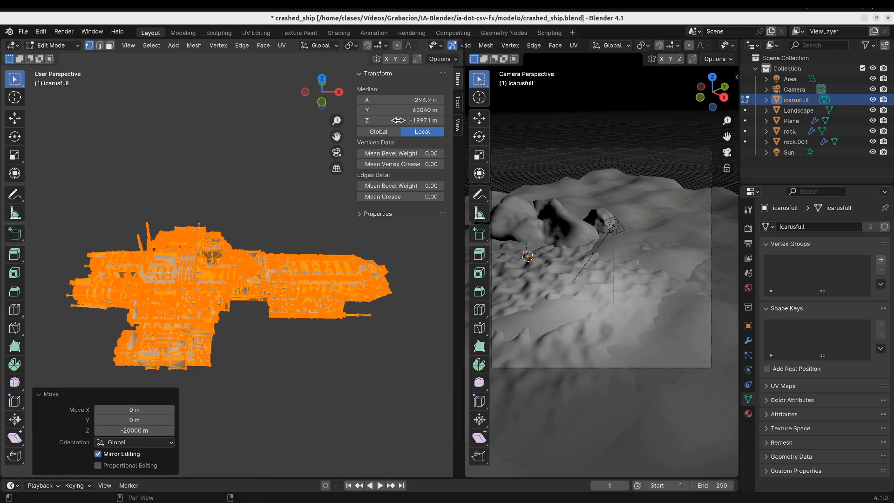
pyautogui.write('gy-62000')
pyautogui.press('Return')
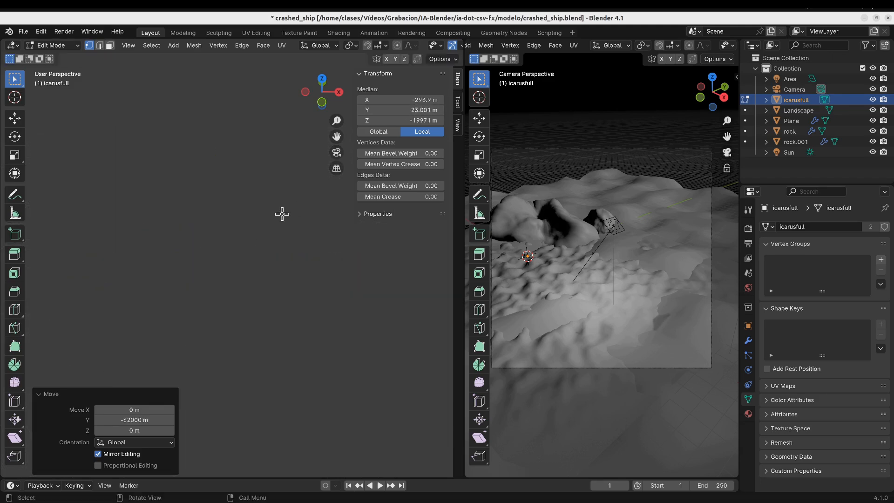
# Set the ship mesh's median Y to 10.8 m, and bring its Z to about -270 m after a 20000 m upward move
pyautogui.press('KP_Decimal')
pyautogui.moveTo(387, 110)
pyautogui.mouseDown()
pyautogui.moveTo(401, 110)
pyautogui.moveTo(373, 110)
pyautogui.moveTo(386, 111)
pyautogui.mouseUp()
pyautogui.write('gz')
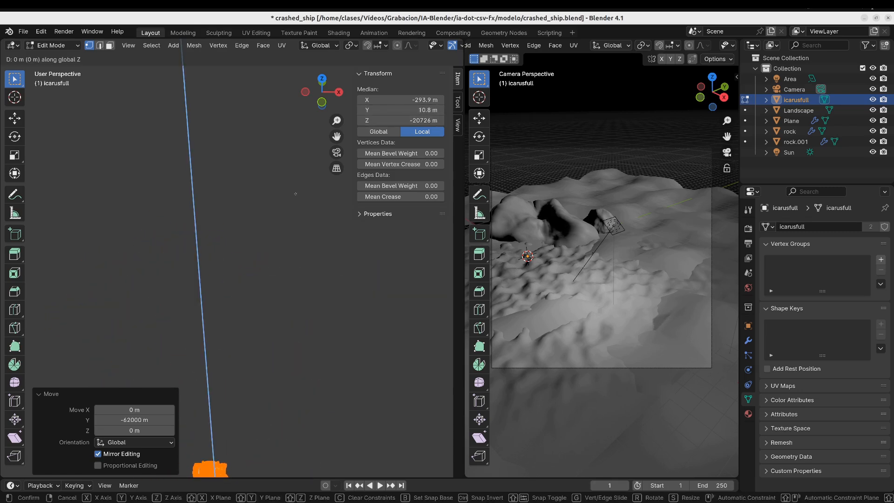
pyautogui.write('20000')
pyautogui.press('Return')
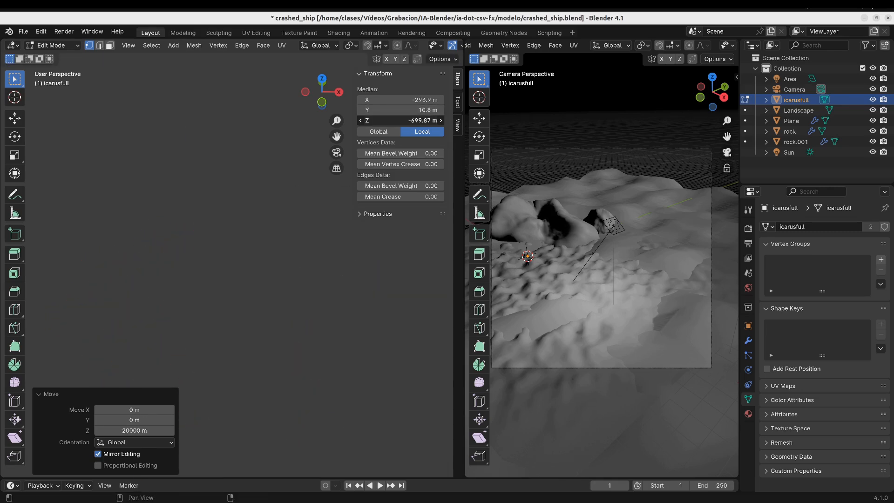
pyautogui.moveTo(401, 120); pyautogui.dragTo(419, 120)
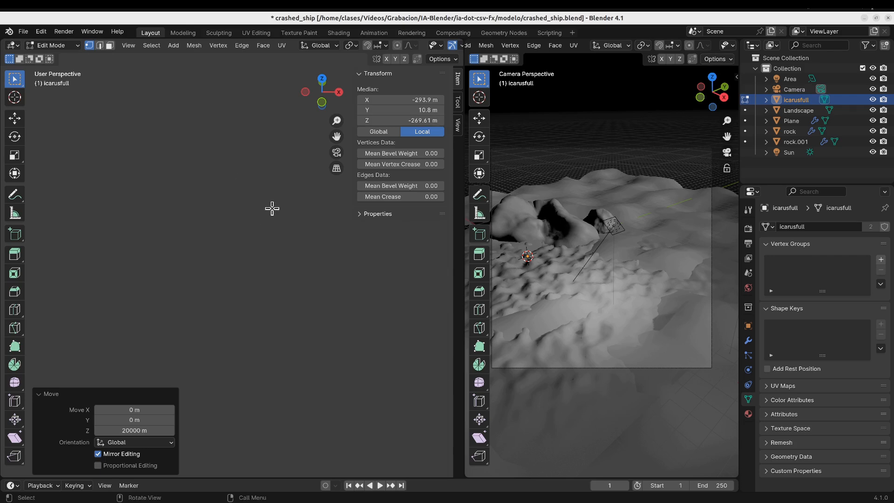
pyautogui.press('KP_Decimal')
pyautogui.moveTo(265, 207); pyautogui.dragTo(147, 159, button='middle')
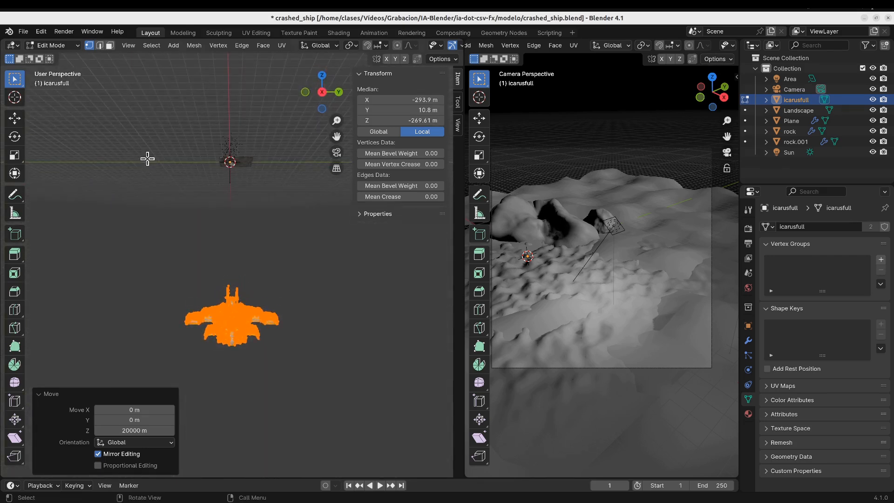
# Bring the ship mesh close to the scene origin by adjusting its median X, Y and Z, with Z at about 12.6 m
pyautogui.press('g')
pyautogui.press('z')
pyautogui.click(196, 396)
pyautogui.moveTo(216, 363); pyautogui.dragTo(304, 378, button='middle')
pyautogui.moveTo(393, 120); pyautogui.dragTo(437, 100)
pyautogui.moveTo(290, 261); pyautogui.dragTo(201, 251, button='middle')
pyautogui.moveTo(406, 100); pyautogui.dragTo(391, 101)
pyautogui.moveTo(406, 110); pyautogui.dragTo(382, 121)
pyautogui.moveTo(261, 186); pyautogui.dragTo(257, 255, button='middle')
# Center the ship mesh on the origin from above, moving it about -2.25 m in X and -10.05 m in Y, and leave Edit Mode
pyautogui.press('KP_7')
pyautogui.press('g')
pyautogui.click(251, 283)
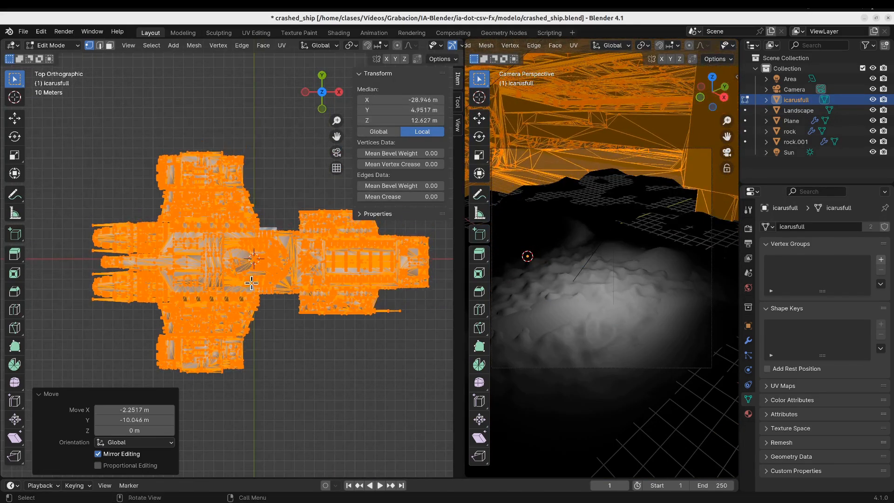
pyautogui.press('KP_1')
pyautogui.press('Tab')
# Scale the ship down to about 0.091 and rotate it about 164° around Z
pyautogui.moveTo(208, 311); pyautogui.dragTo(243, 318, button='middle')
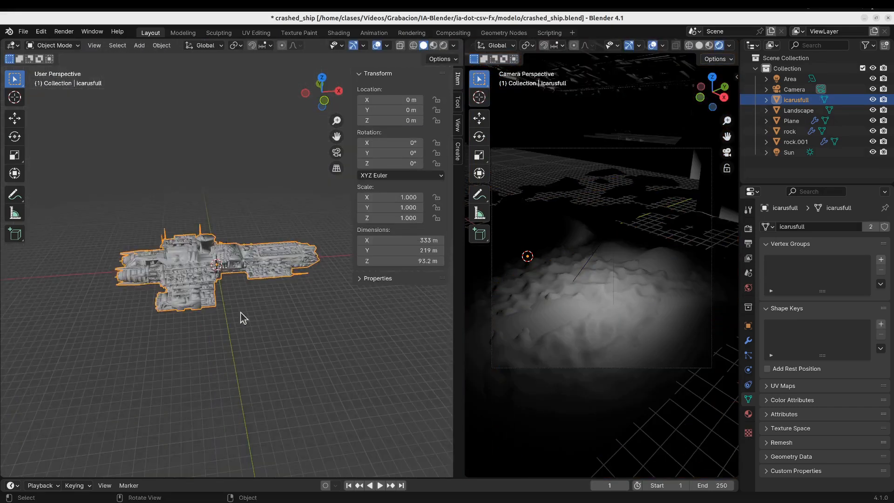
pyautogui.press('s')
pyautogui.click(218, 269)
pyautogui.press('r')
pyautogui.press('z')
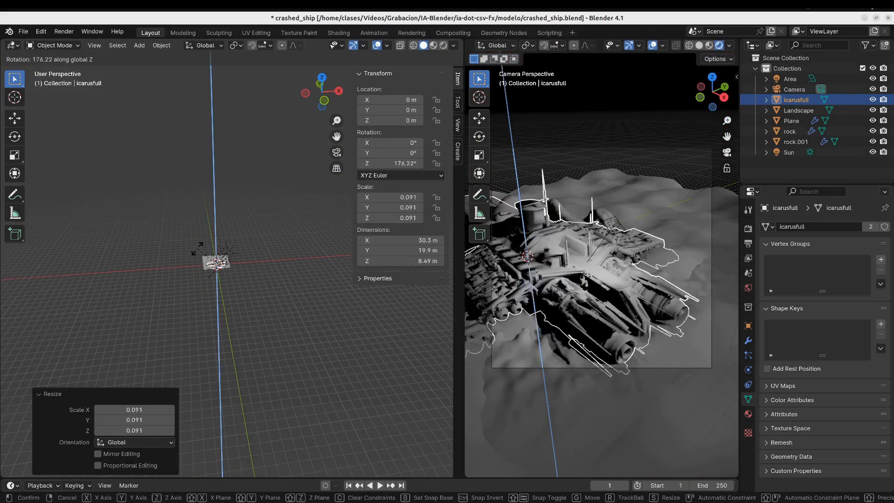
pyautogui.click(199, 247)
# Move the ship to about X 3.08 m, Y 1.24 m from above and shrink it to a scale of about 0.054
pyautogui.press('KP_7')
pyautogui.press('KP_Decimal')
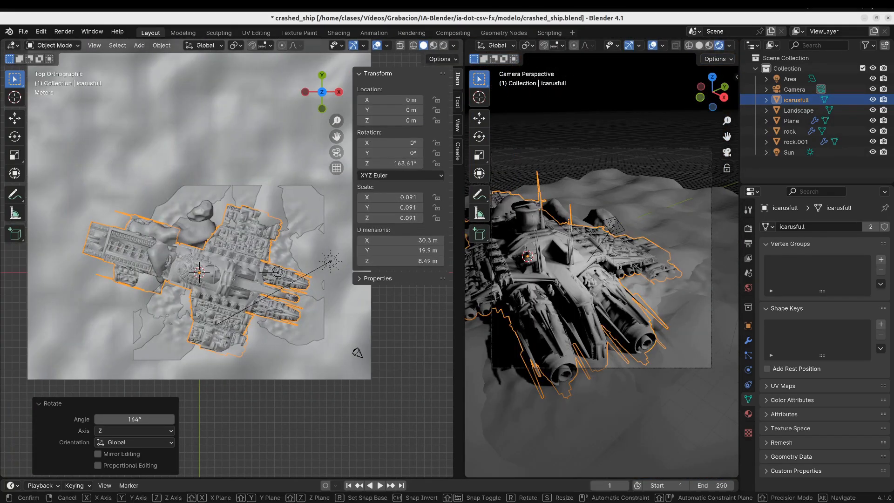
pyautogui.press('g')
pyautogui.click(257, 271)
pyautogui.press('s')
pyautogui.click(263, 256)
pyautogui.click(276, 426)
pyautogui.moveTo(276, 426); pyautogui.dragTo(264, 328, button='middle')
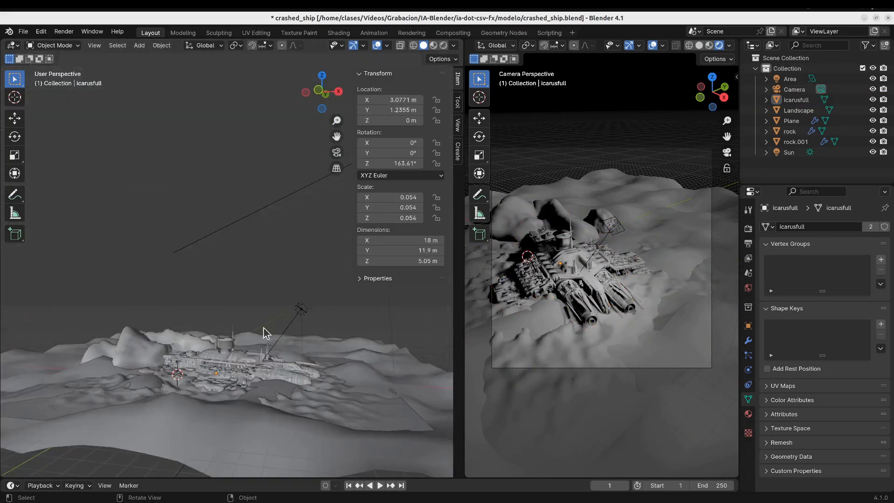
# Duplicate a rock to about Y 36 m behind the ship, enlarge it to a scale of about 8.2 and rotate it 145° around Z
pyautogui.click(264, 336)
pyautogui.press('g')
pyautogui.press('z')
pyautogui.click(216, 321)
pyautogui.hotkey('shift', 'd')
pyautogui.press('s')
pyautogui.press('r')
pyautogui.press('z')
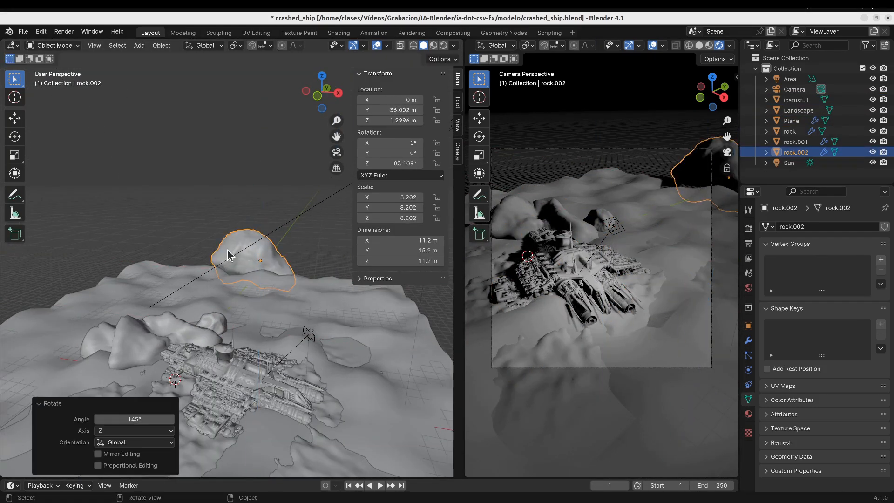
# Stretch and duplicate the large background rock, and extend the ground behind the ship with a landscape copy along Y
pyautogui.press('s')
pyautogui.hotkey('shift', 'd')
pyautogui.hotkey('shift', 'd')
pyautogui.press('y')
pyautogui.click(144, 248)
# Duplicate the stretched background rock about 15.4 m along Y and enlarge the copy
pyautogui.hotkey('shift', 'd')
pyautogui.press('y')
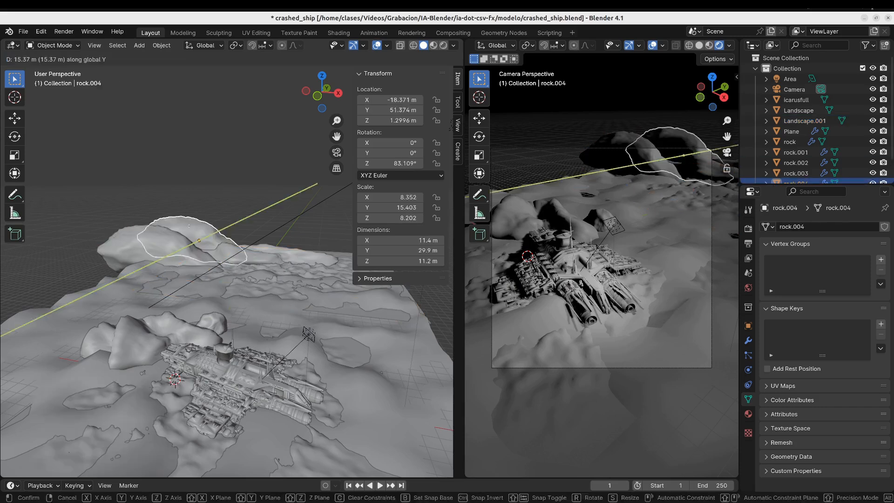
pyautogui.click(188, 226)
pyautogui.press('s')
# Add two more resized and rotated rock copies from above, lining the terrain's negative-X edge as a rock wall
pyautogui.hotkey('shift', 'd')
pyautogui.press('KP_7')
pyautogui.press('r')
pyautogui.press('s')
pyautogui.hotkey('shift', 'd')
pyautogui.press('r')
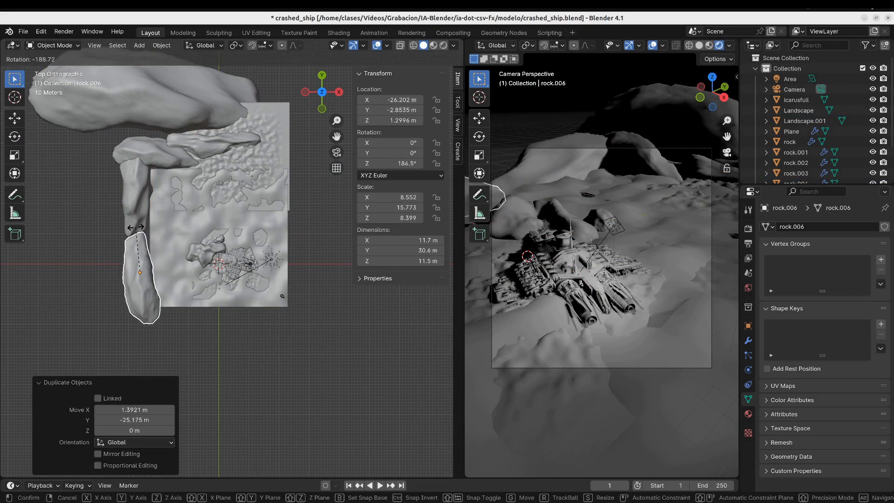
pyautogui.click(136, 227)
# Duplicate the landscape and resize the copy to cover the ground beyond the rock wall
pyautogui.click(235, 170)
pyautogui.hotkey('shift', 'd')
pyautogui.press('s')
# Reposition the camera, lower it about 3.87 m and tilt it around its local X axis to about 84.7°
pyautogui.click(282, 296)
pyautogui.press('g')
pyautogui.press('g')
pyautogui.press('z')
pyautogui.press('r')
pyautogui.press('x')
pyautogui.press('x')
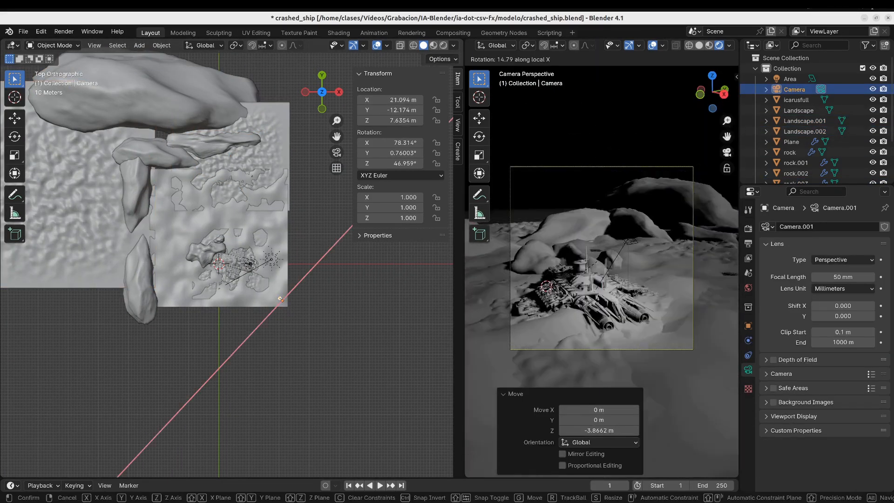
pyautogui.click(546, 321)
# Lower the camera to about 3.14 m, shift it about 1.24 m sideways to reframe the ship, and save the file
pyautogui.press('g')
pyautogui.press('z')
pyautogui.click(547, 321)
pyautogui.press('g')
pyautogui.click(547, 321)
pyautogui.hotkey('ctrl', 's')
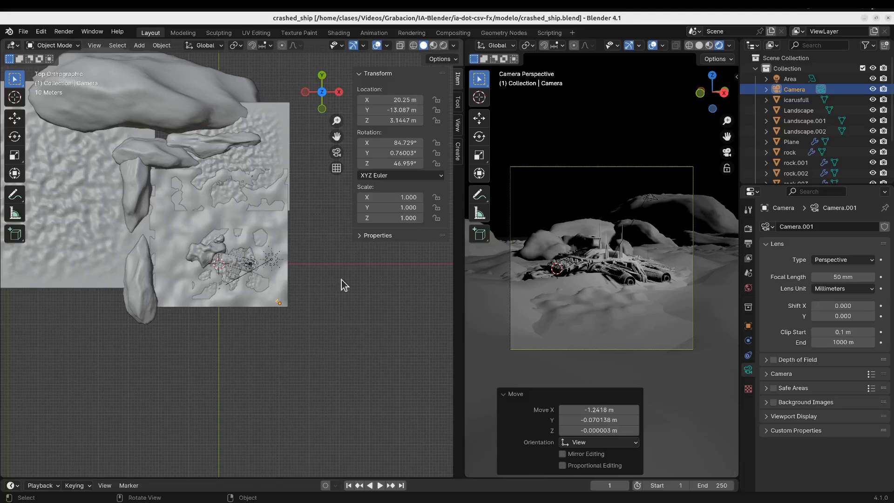
# Switch to the Compositing workspace and enable nodes for the scene
pyautogui.click(448, 34)
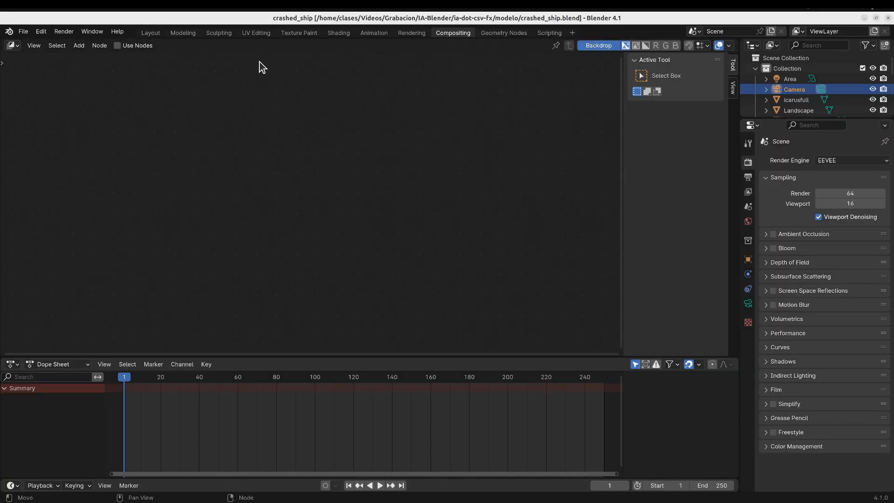
pyautogui.click(117, 46)
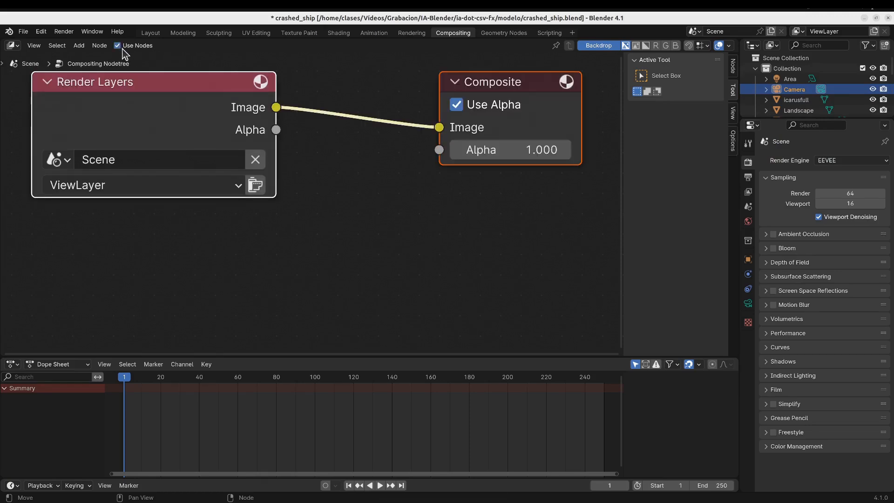
pyautogui.scroll(-3, 345, 157)
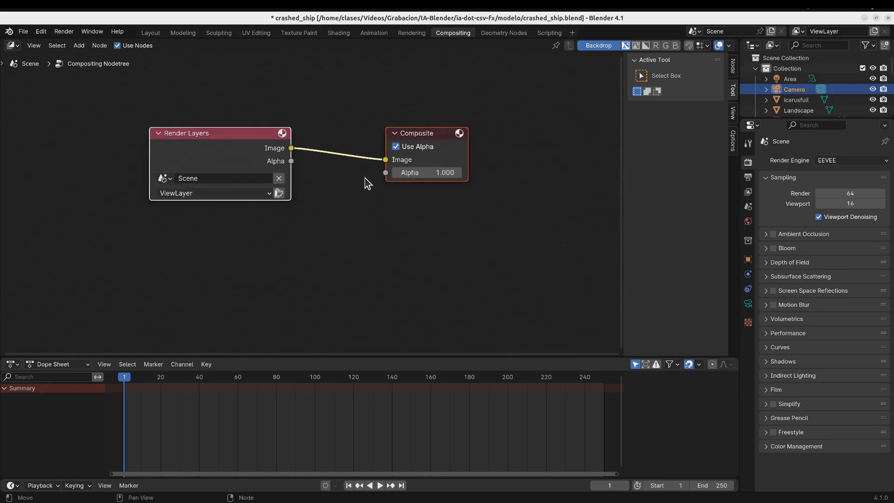
pyautogui.moveTo(365, 178); pyautogui.dragTo(352, 200, button='middle')
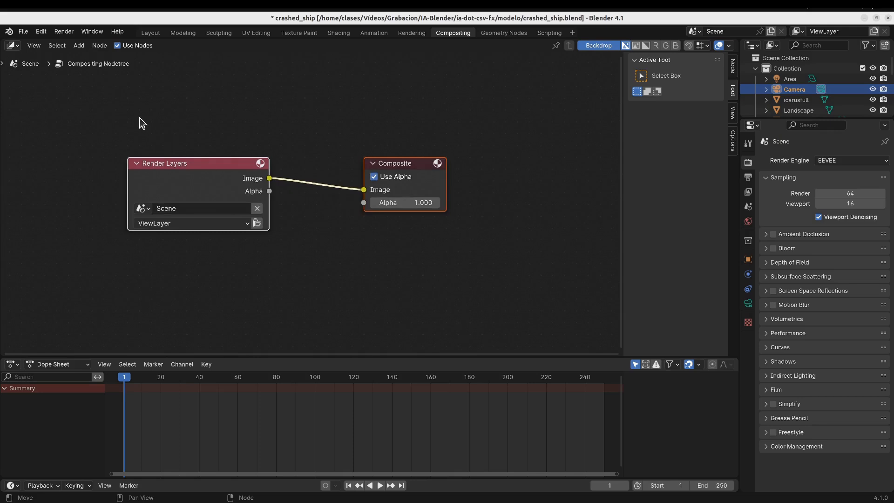
pyautogui.click(79, 46)
pyautogui.moveTo(87, 63)
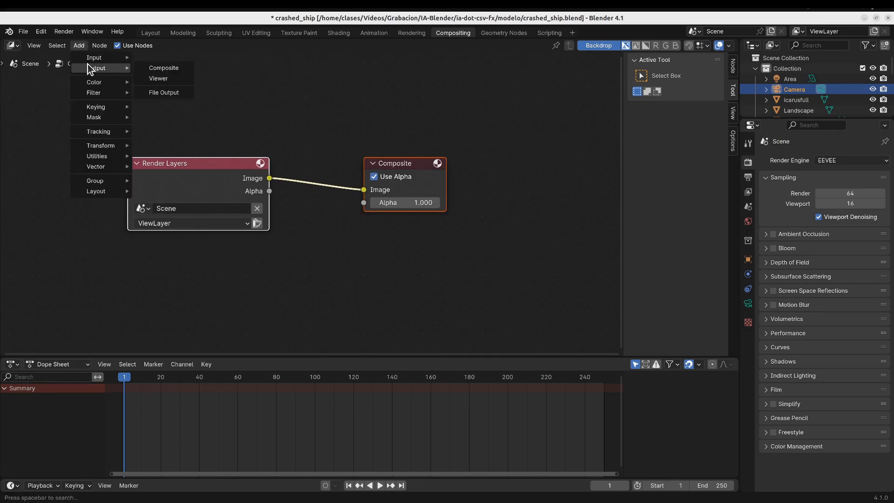
pyautogui.click(35, 115)
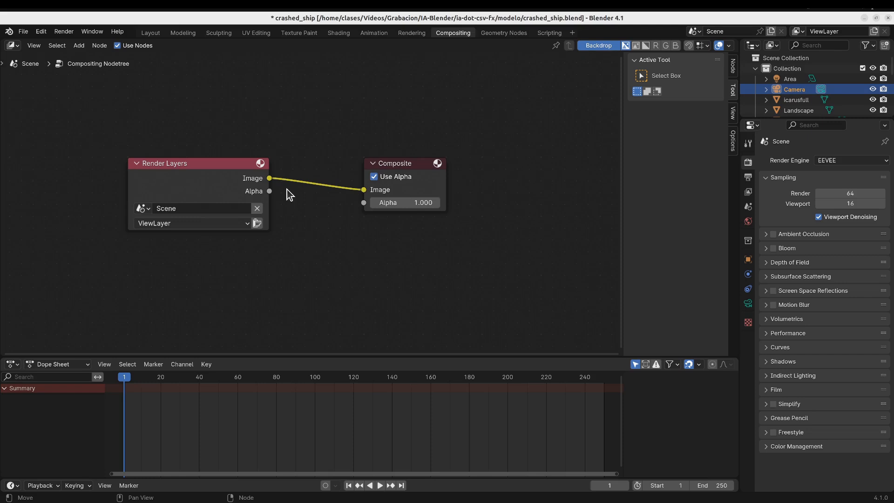
# Enable the Z pass for the view layer
pyautogui.click(748, 208)
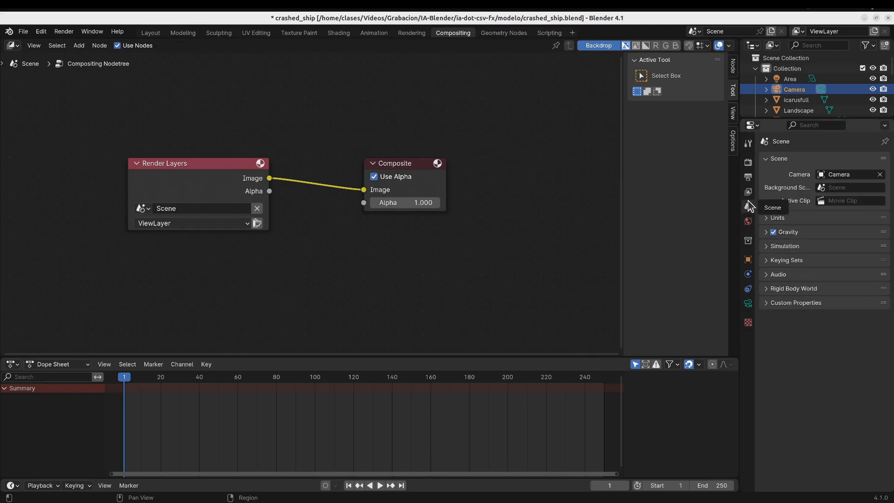
pyautogui.click(749, 193)
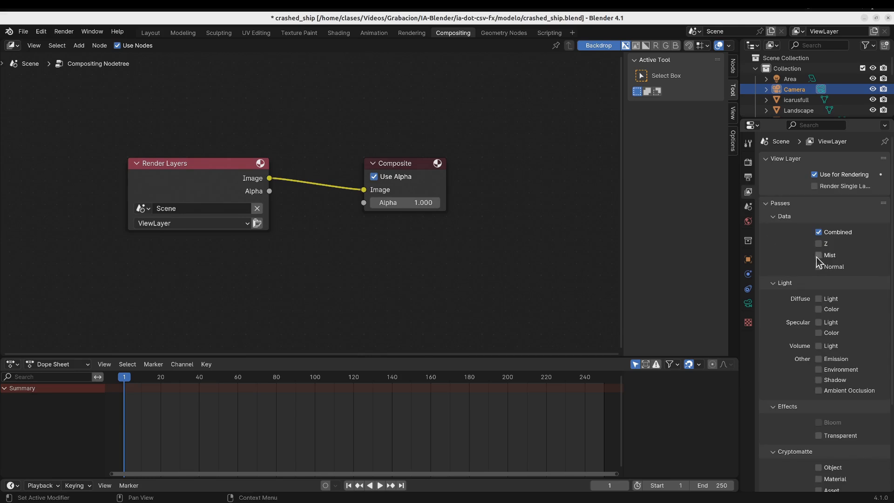
pyautogui.click(819, 244)
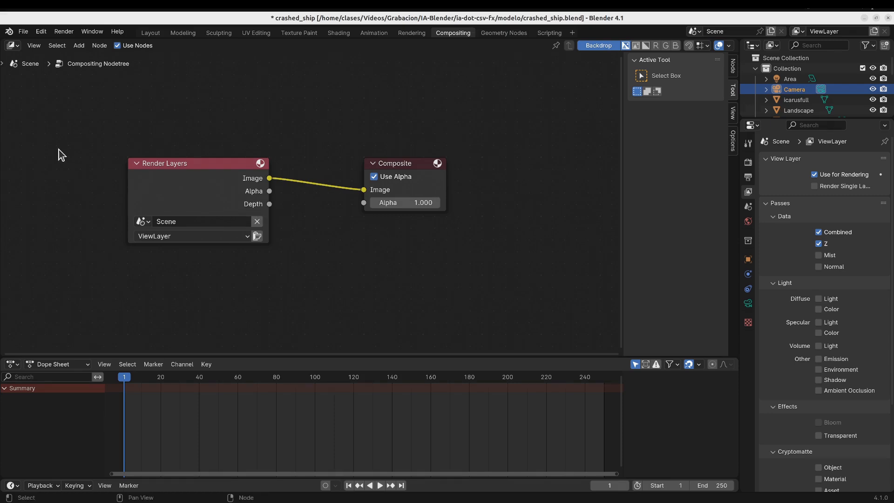
# Add a Viewer node below the Composite node and link the Render Layers Image output to its Image input
pyautogui.click(78, 46)
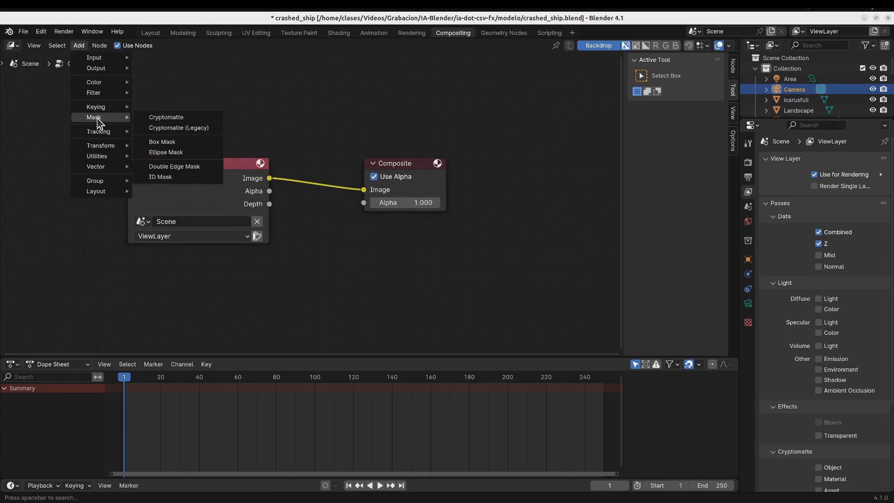
pyautogui.moveTo(102, 70)
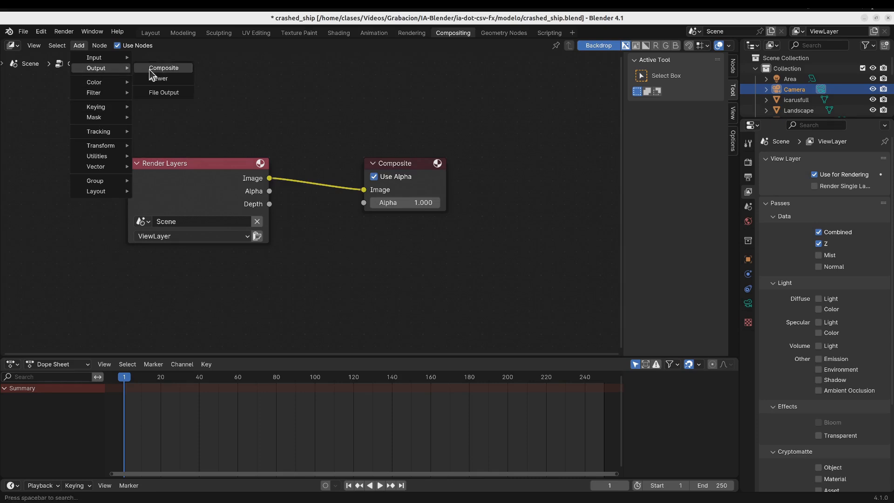
pyautogui.click(155, 81)
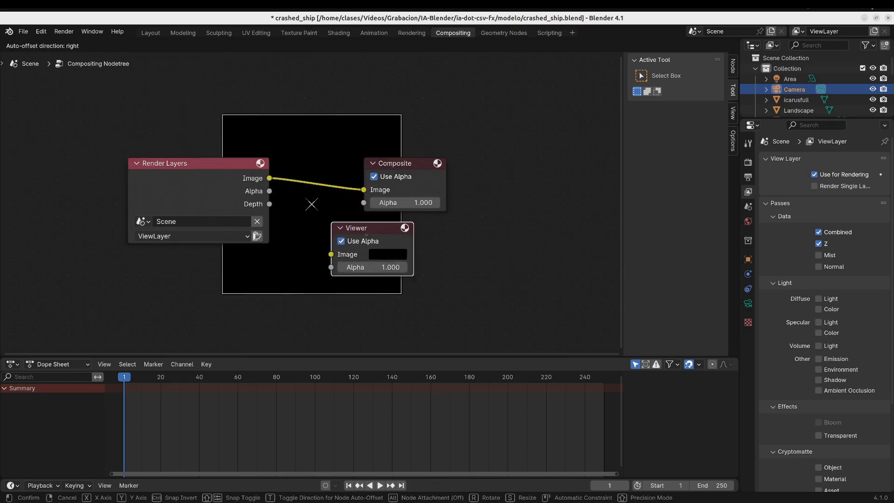
pyautogui.click(372, 234)
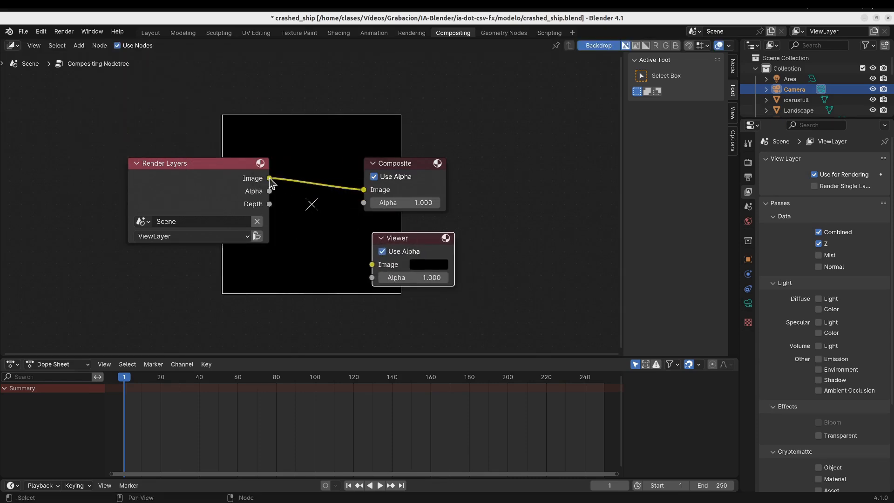
pyautogui.moveTo(269, 178); pyautogui.dragTo(372, 265)
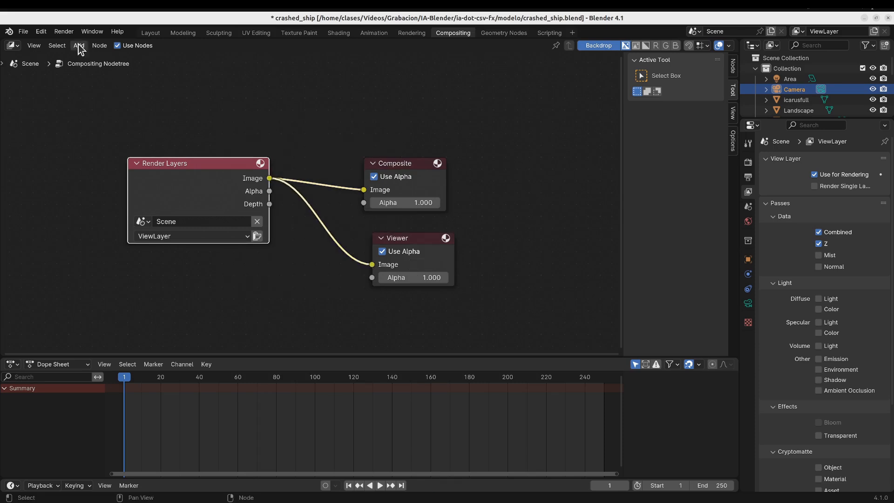
# Render the current frame to feed the compositor, and close the render window
pyautogui.click(64, 32)
pyautogui.click(74, 42)
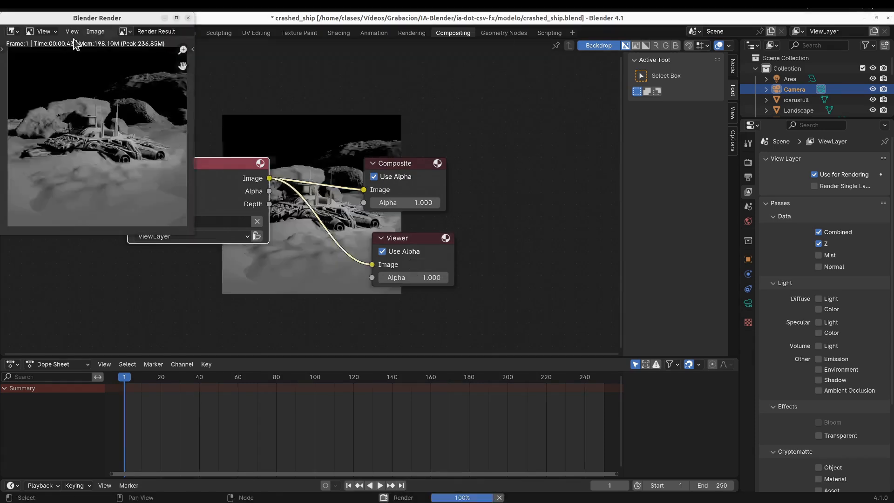
pyautogui.moveTo(95, 18); pyautogui.dragTo(127, 66)
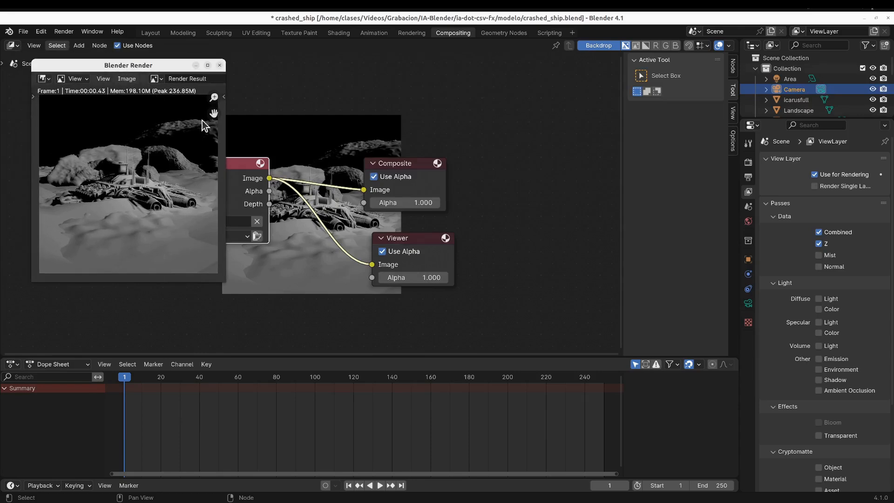
pyautogui.click(219, 65)
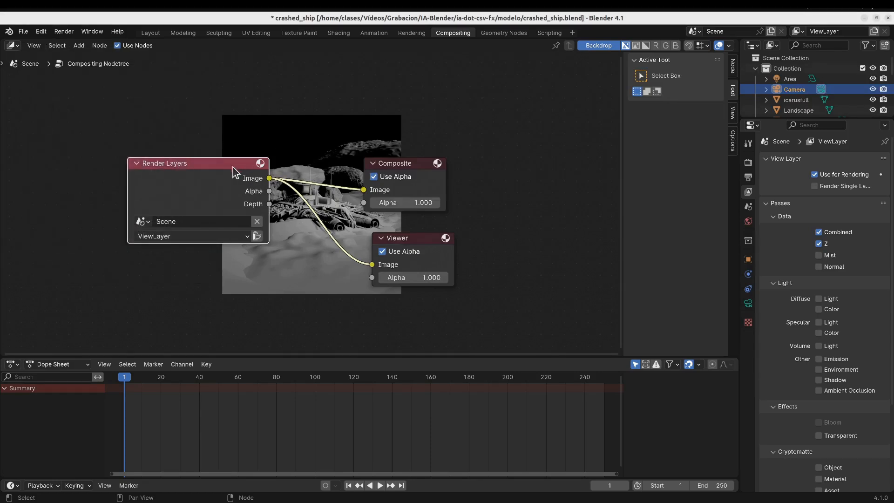
# Link the Render Layers Depth output to the Viewer's Image input and spread the three nodes around the backdrop
pyautogui.moveTo(233, 167); pyautogui.dragTo(203, 170)
pyautogui.moveTo(239, 207); pyautogui.dragTo(371, 267)
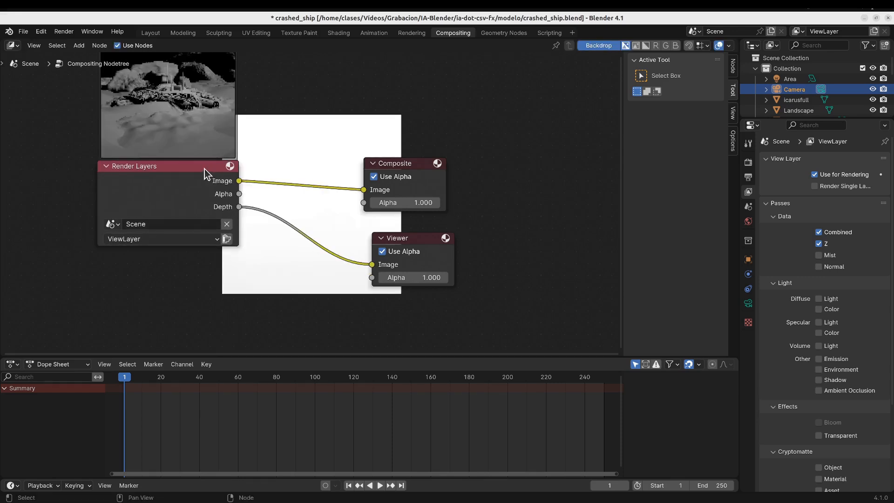
pyautogui.moveTo(205, 175); pyautogui.dragTo(160, 190)
pyautogui.moveTo(382, 191); pyautogui.dragTo(448, 168)
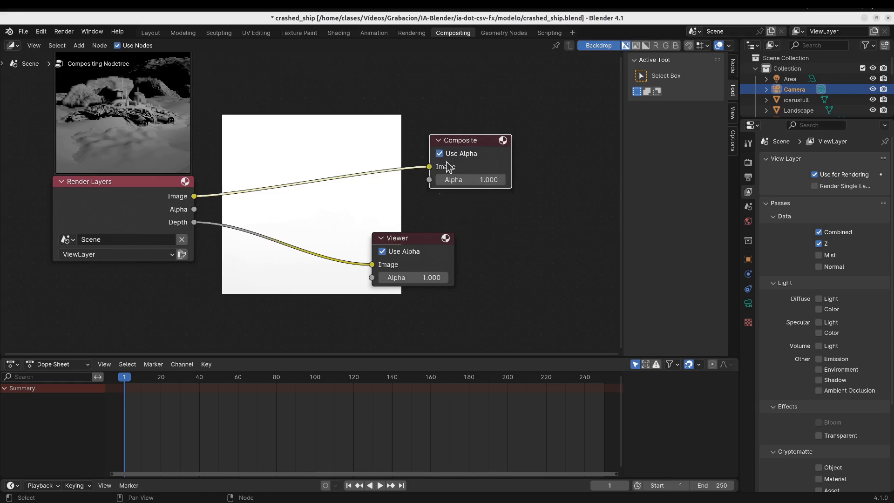
pyautogui.moveTo(412, 241); pyautogui.dragTo(467, 225)
pyautogui.moveTo(152, 188); pyautogui.dragTo(148, 231)
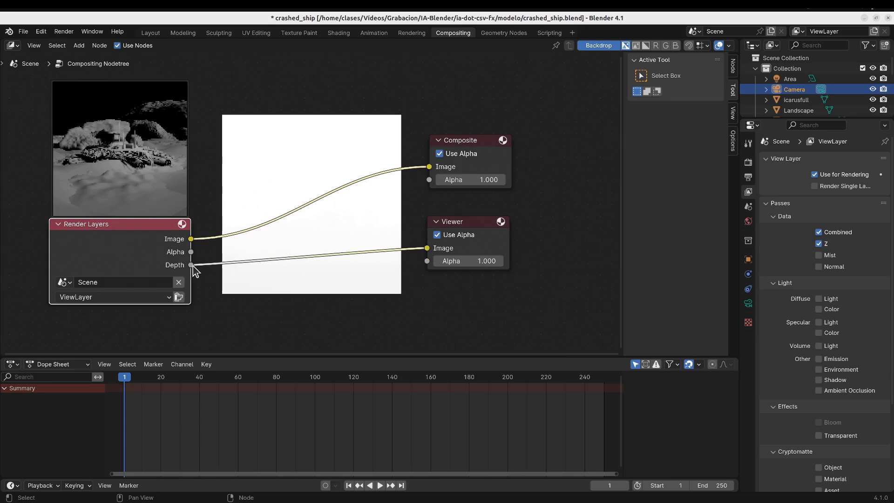
# Insert a Math node between Depth and the Viewer, set to Divide with a value of 100
pyautogui.click(79, 46)
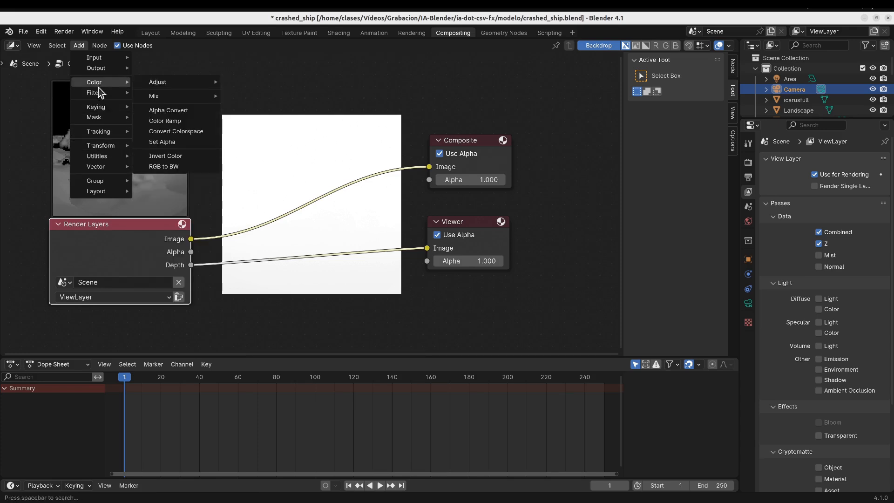
pyautogui.moveTo(101, 92)
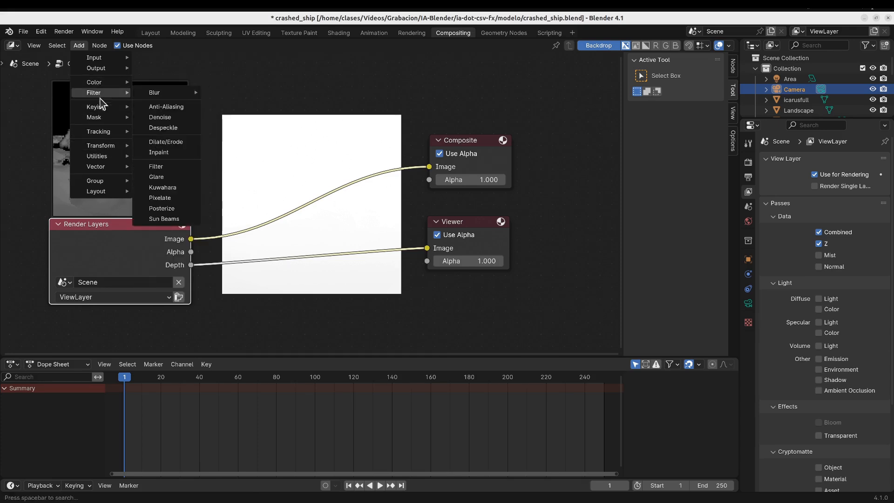
pyautogui.moveTo(100, 148)
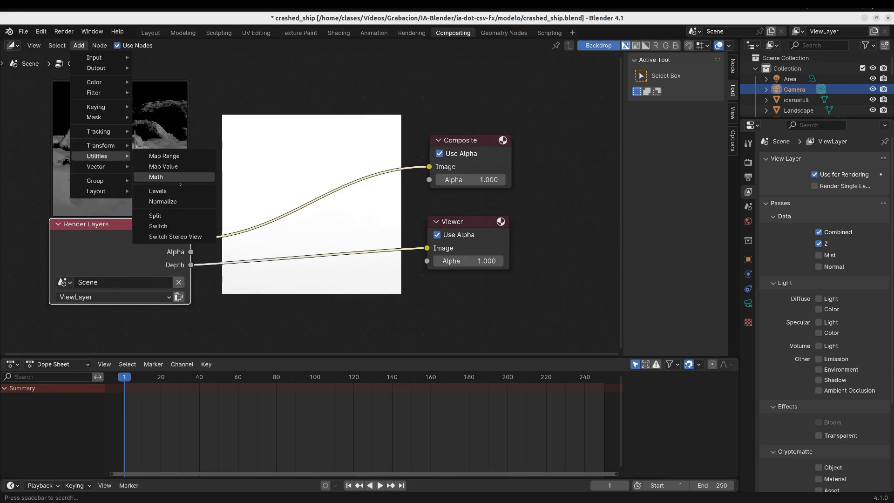
pyautogui.click(180, 181)
pyautogui.click(283, 234)
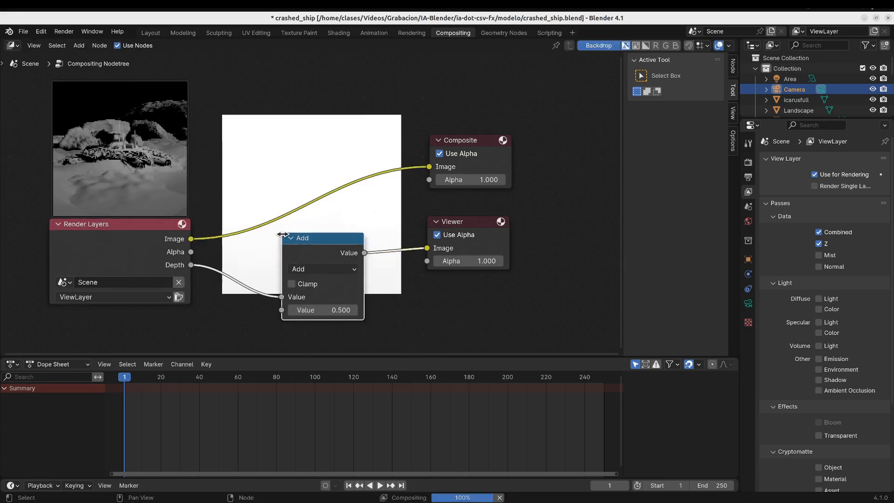
pyautogui.click(298, 270)
pyautogui.click(320, 340)
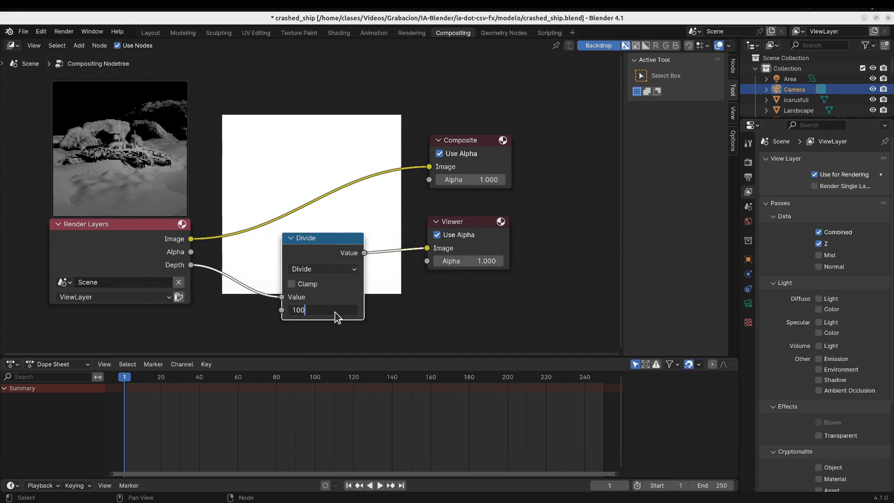
pyautogui.click(335, 312)
pyautogui.write('100')
pyautogui.press('Return')
pyautogui.moveTo(328, 250); pyautogui.dragTo(334, 265)
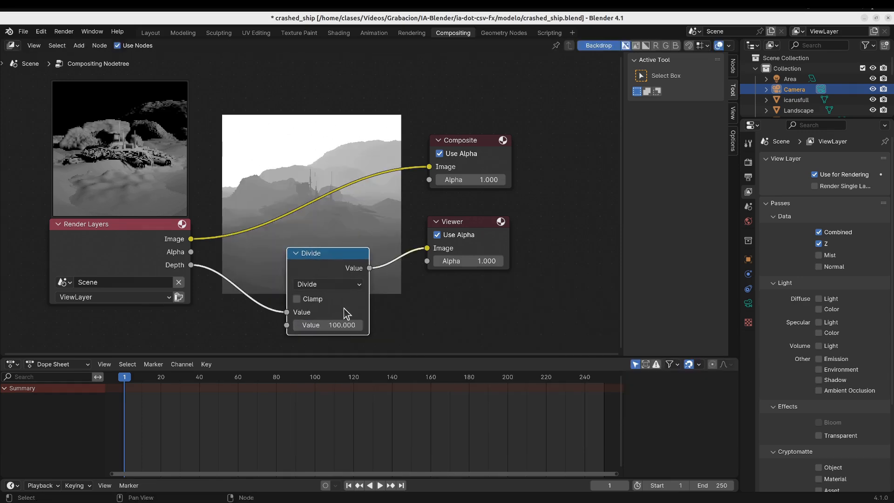
# Try other divisors on the Divide node and restore its value to 100
pyautogui.moveTo(347, 325); pyautogui.dragTo(394, 325)
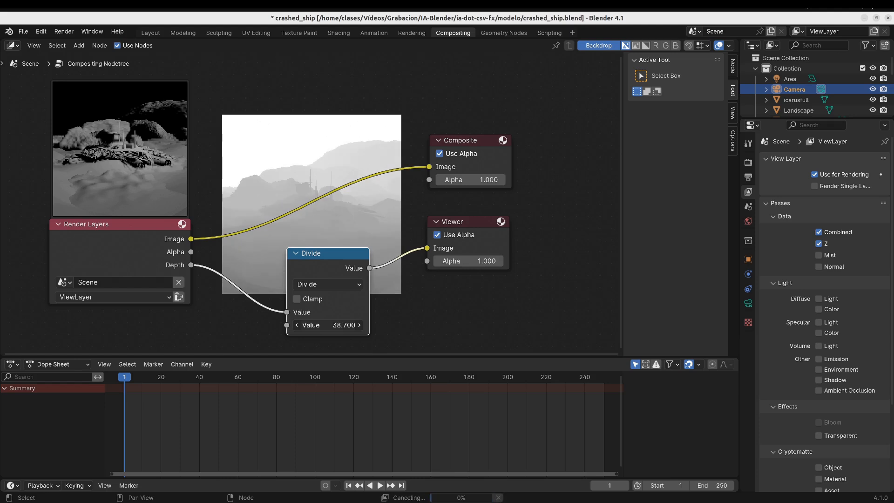
pyautogui.click(340, 325)
pyautogui.write('100')
pyautogui.press('Return')
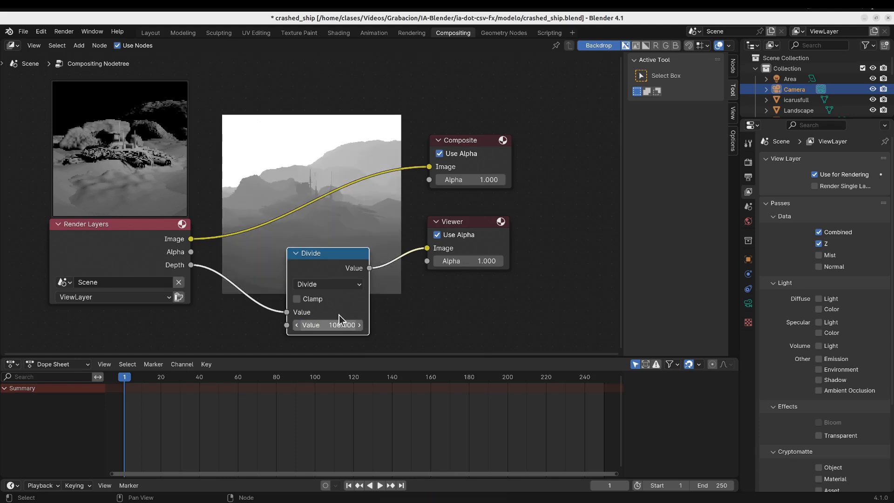
# Feed the Divide node's output into the Composite node's Image input in place of the rendered image, and save the file
pyautogui.moveTo(325, 254); pyautogui.dragTo(305, 260)
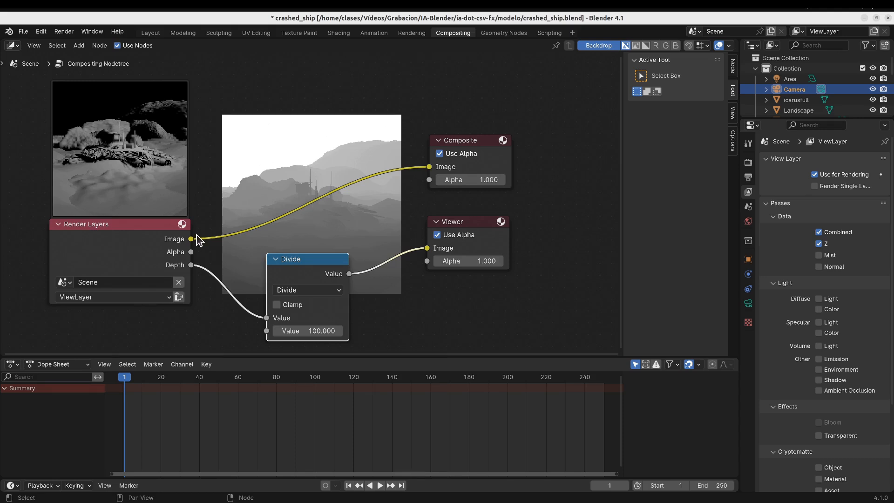
pyautogui.keyDown('ctrl'); pyautogui.moveTo(191, 239); pyautogui.dragTo(429, 166); pyautogui.keyUp('ctrl')
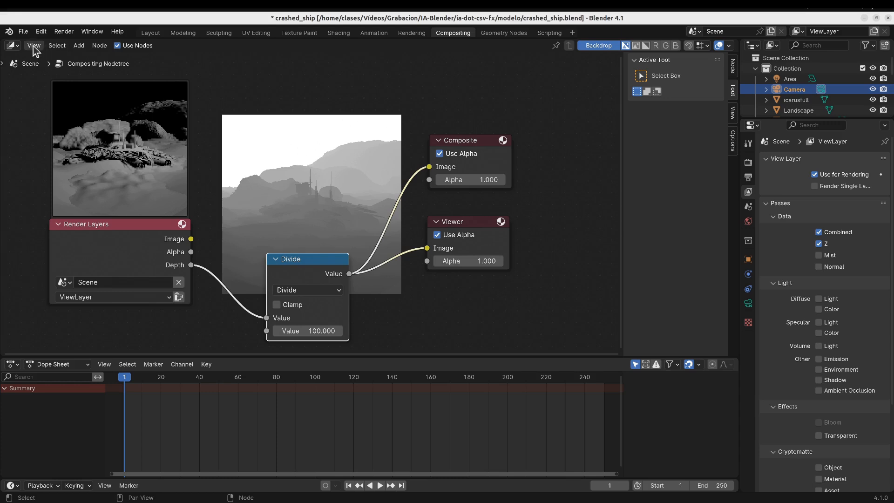
pyautogui.click(25, 34)
pyautogui.click(46, 99)
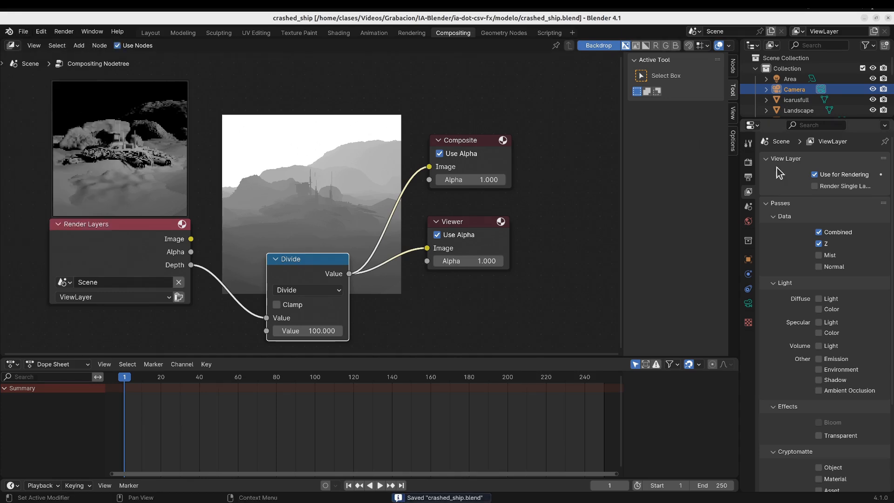
# Set the scene's end frame to 1 in the output properties
pyautogui.click(748, 177)
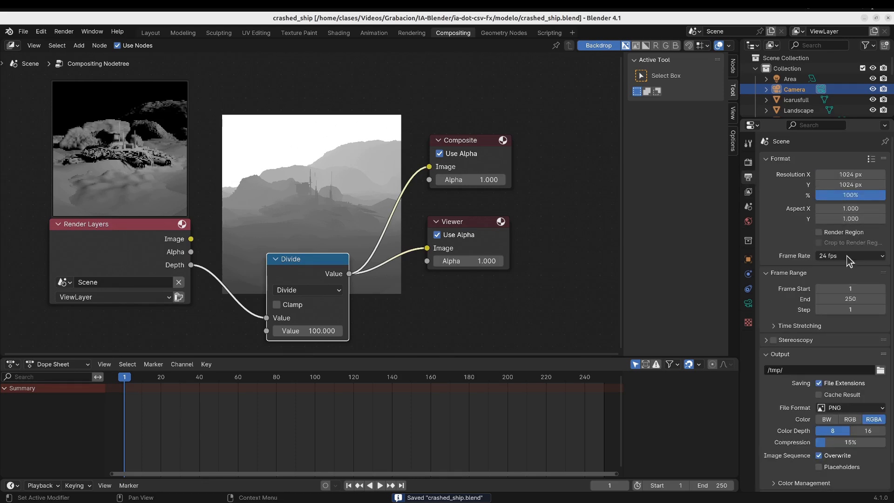
pyautogui.click(845, 299)
pyautogui.write('1')
pyautogui.press('Return')
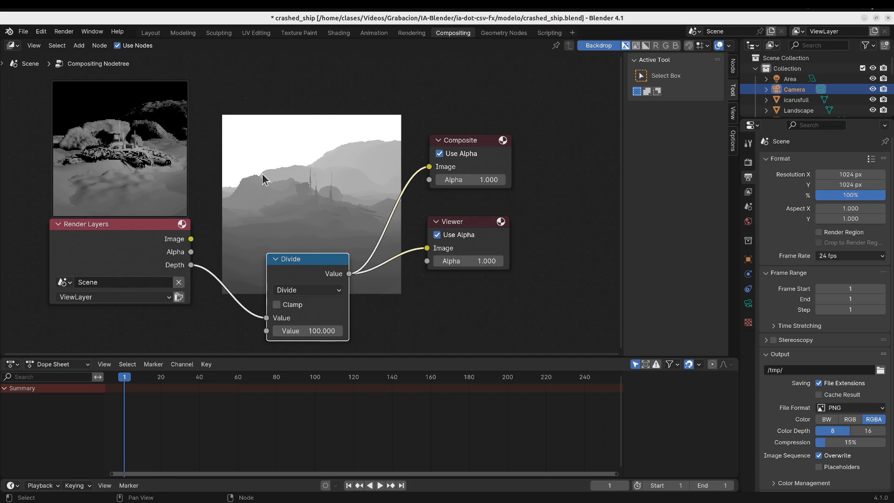
# Render the single-frame animation to output the depth image, and close the render window
pyautogui.click(63, 31)
pyautogui.click(64, 54)
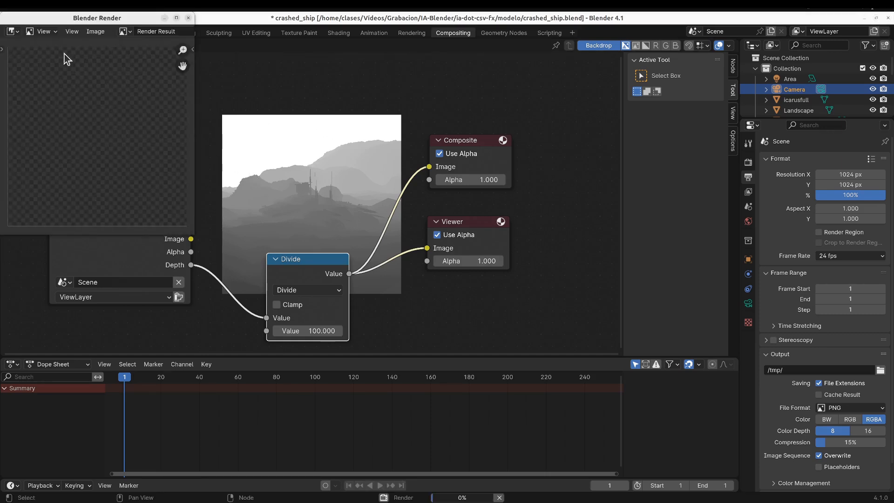
pyautogui.moveTo(88, 18); pyautogui.dragTo(406, 44)
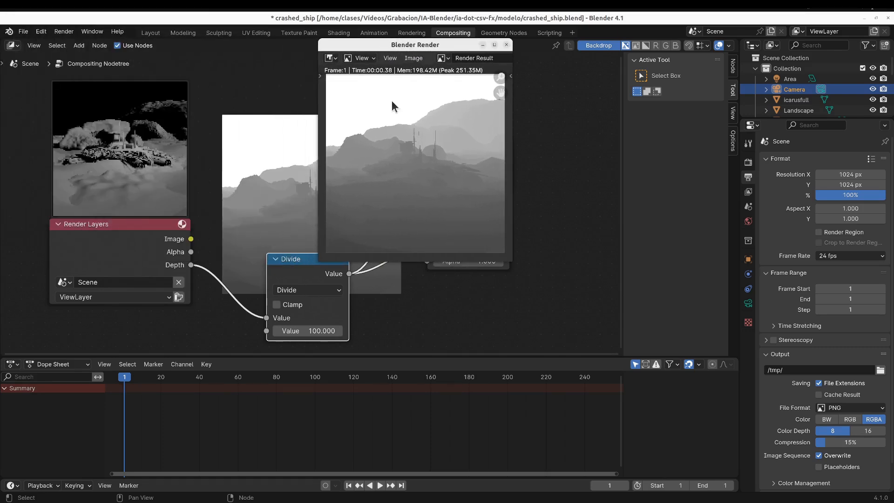
pyautogui.click(507, 45)
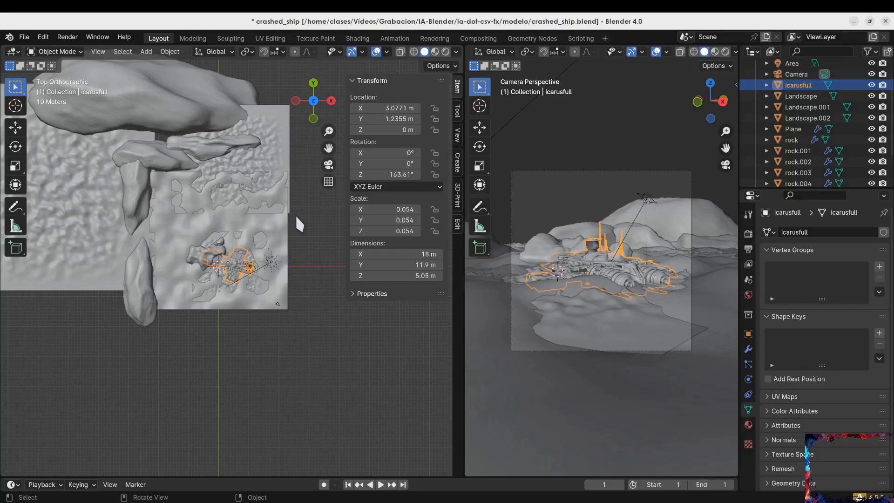
# Scale the icarusfull ship up uniformly by about 1.766 and deselect it
pyautogui.press('s')
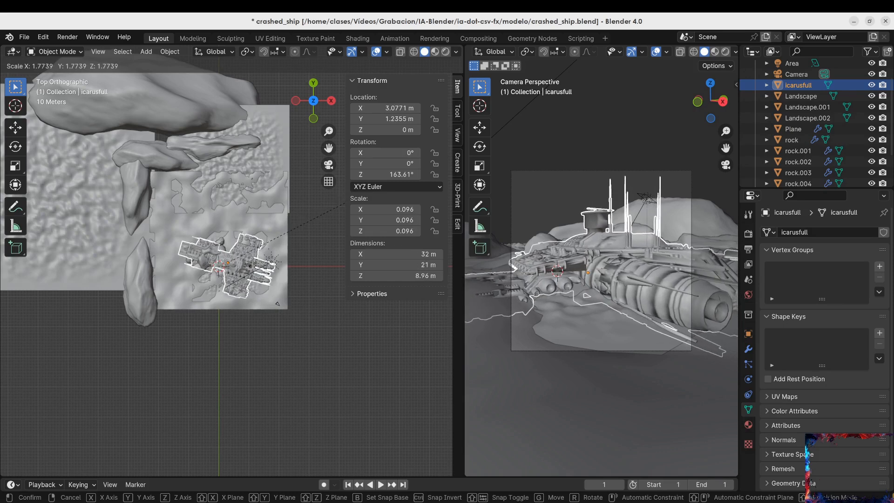
pyautogui.click(277, 304)
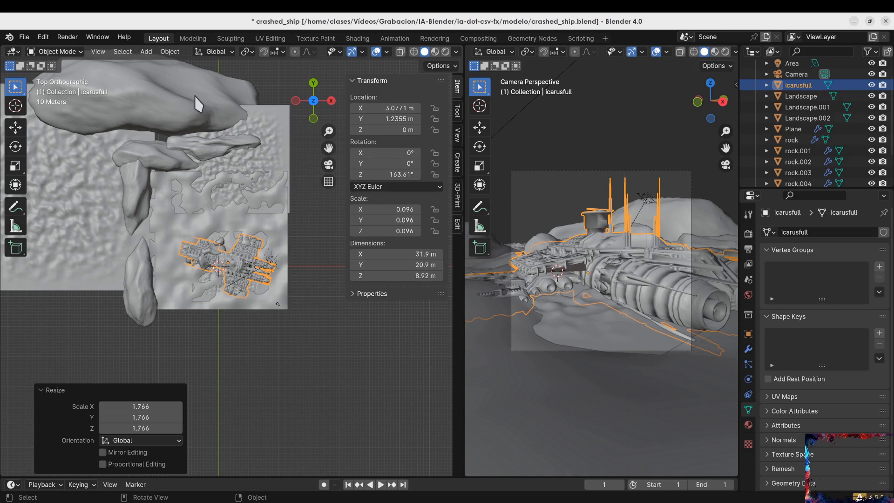
pyautogui.click(329, 233)
# Render the animation with the enlarged ship, close the render window, and switch to the Compositing workspace
pyautogui.click(68, 37)
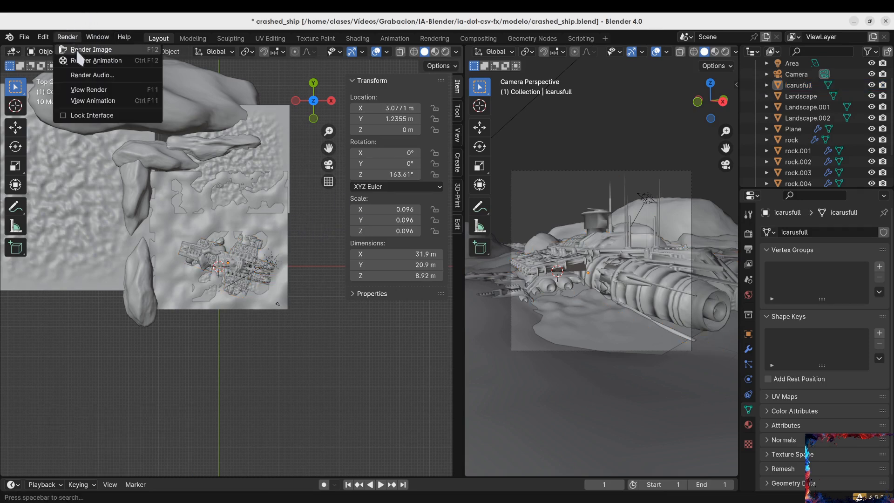
pyautogui.click(82, 61)
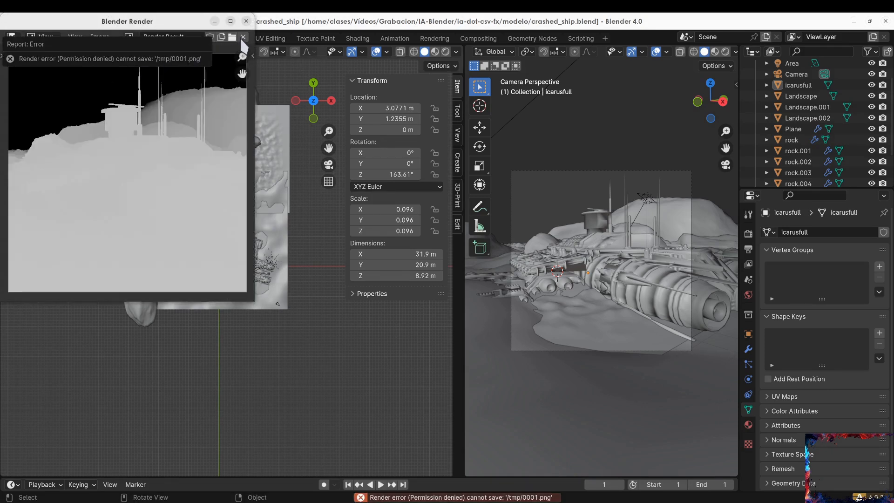
pyautogui.click(246, 21)
pyautogui.click(478, 38)
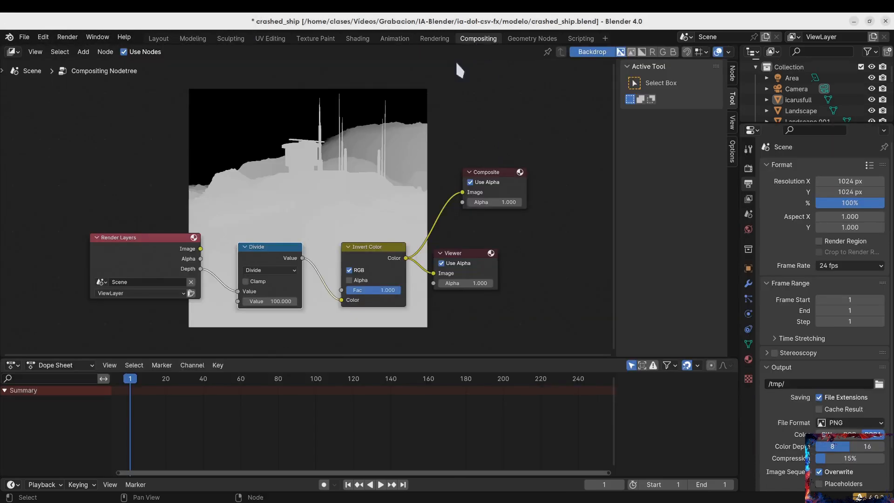
# Try 50 and 10 as the Divide node's value
pyautogui.click(292, 301)
pyautogui.write('30')
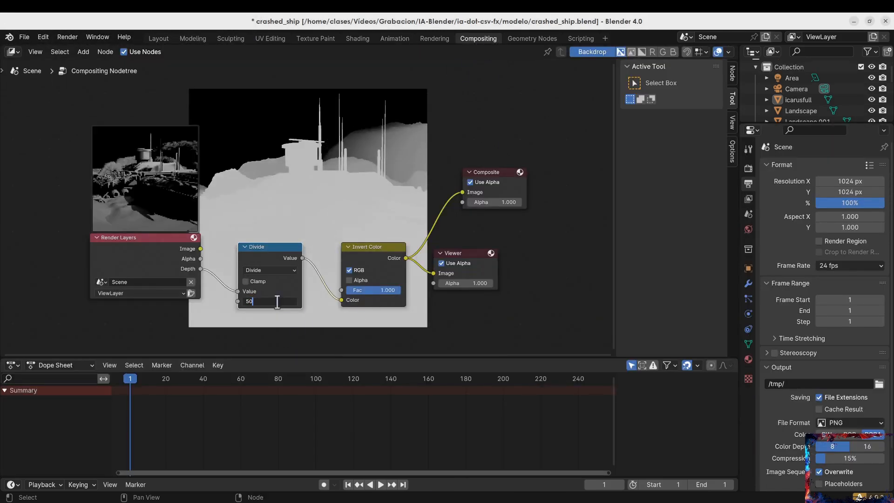
pyautogui.press('Return')
pyautogui.click(277, 302)
pyautogui.write('10')
pyautogui.press('Return')
# Set the Divide node's value to 20 and render the depth image
pyautogui.click(279, 301)
pyautogui.write('20')
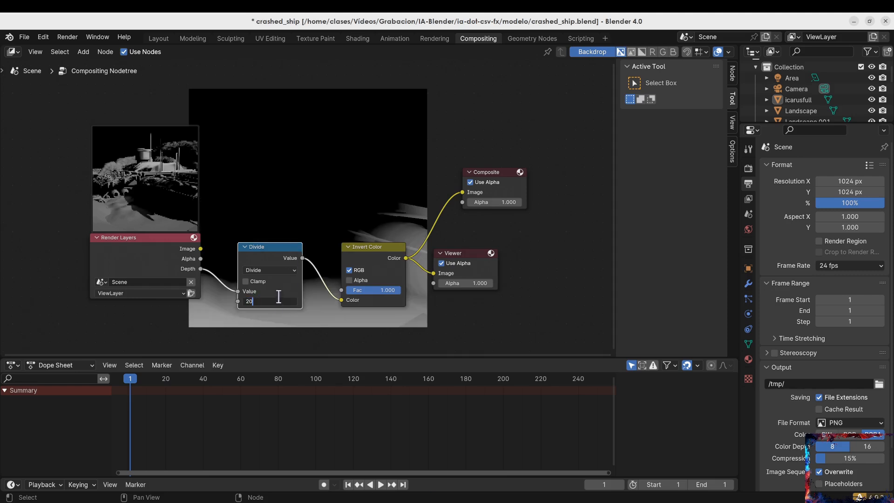
pyautogui.press('Return')
pyautogui.press('F12')
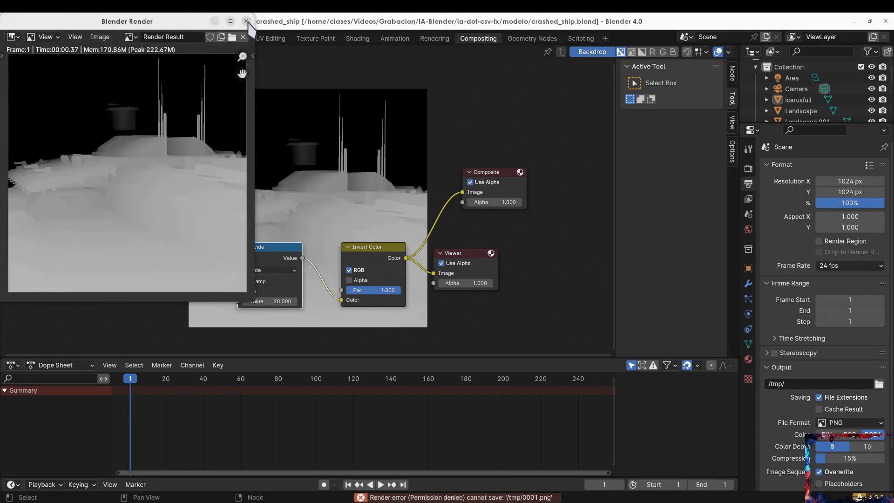
# Close the render result, switch to the browser and look through the AUTOMATIC1111/stable-diffusion-webui GitHub repository
pyautogui.press('Escape')
pyautogui.hotkey('alt', 'Tab')
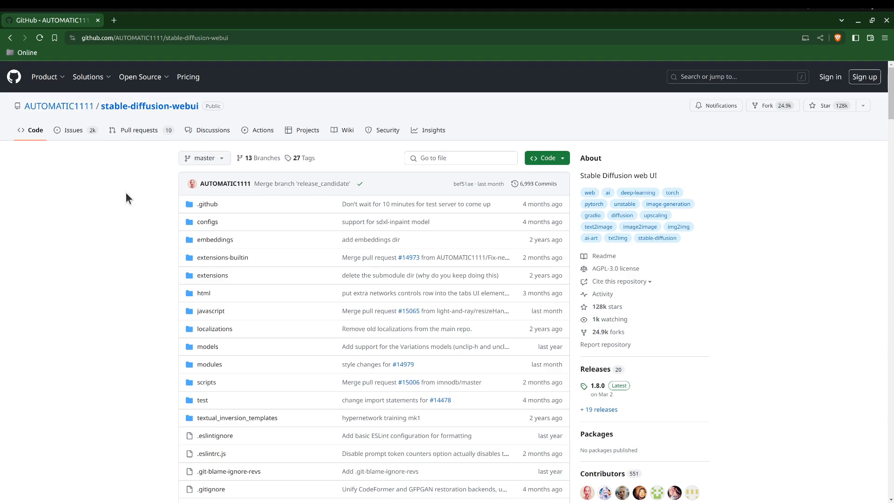
pyautogui.scroll(-3, 130, 197)
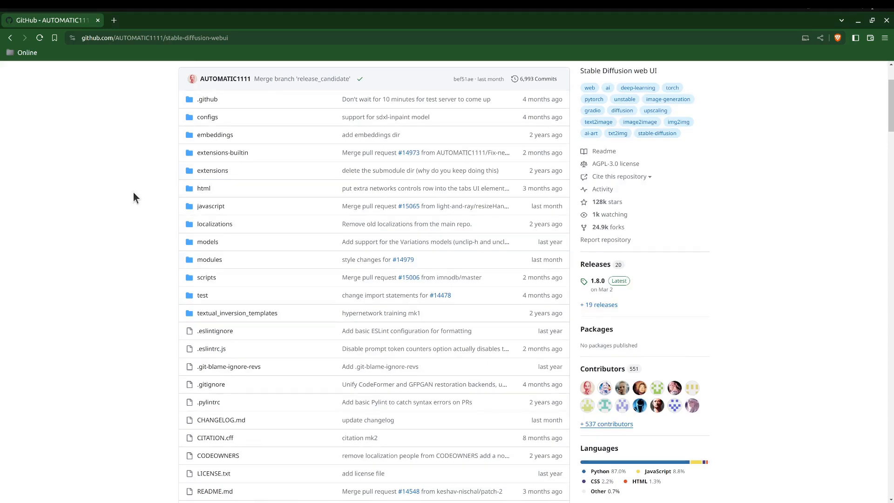
pyautogui.scroll(-15, 139, 192)
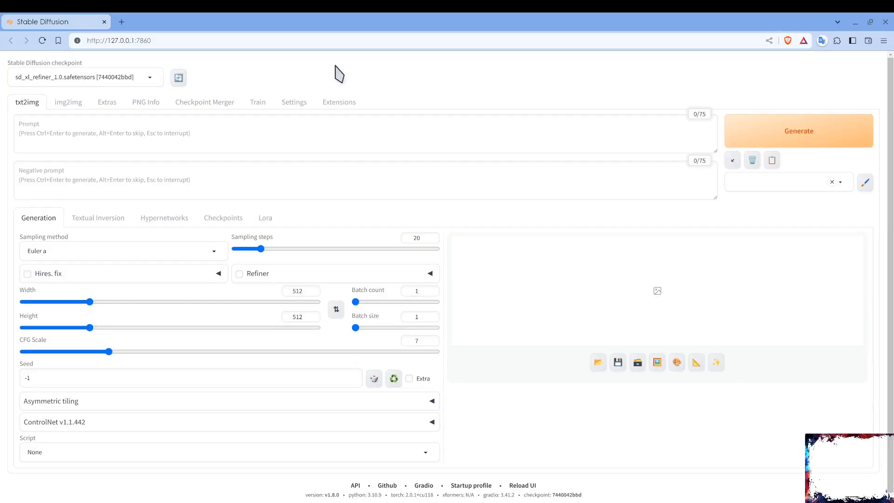
# In the Stable Diffusion web UI, load the sd_xl_base_1.0 checkpoint and set the image size to 1024 by 1024
pyautogui.click(154, 80)
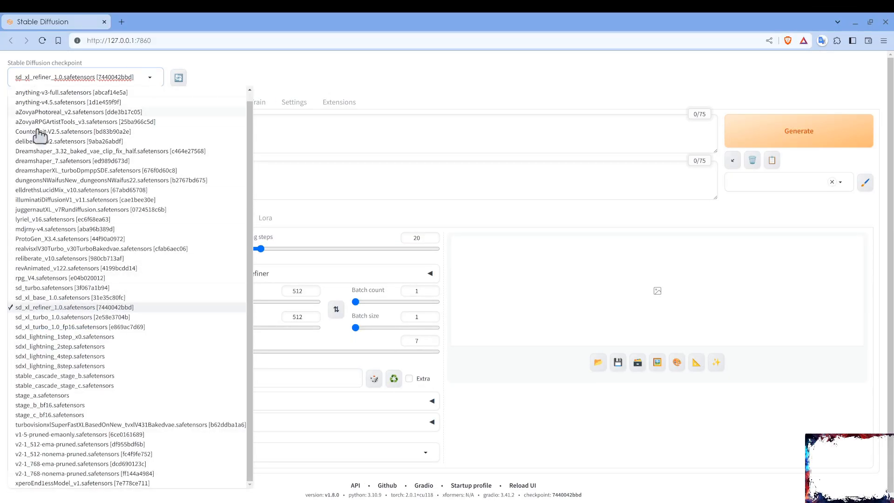
pyautogui.click(52, 298)
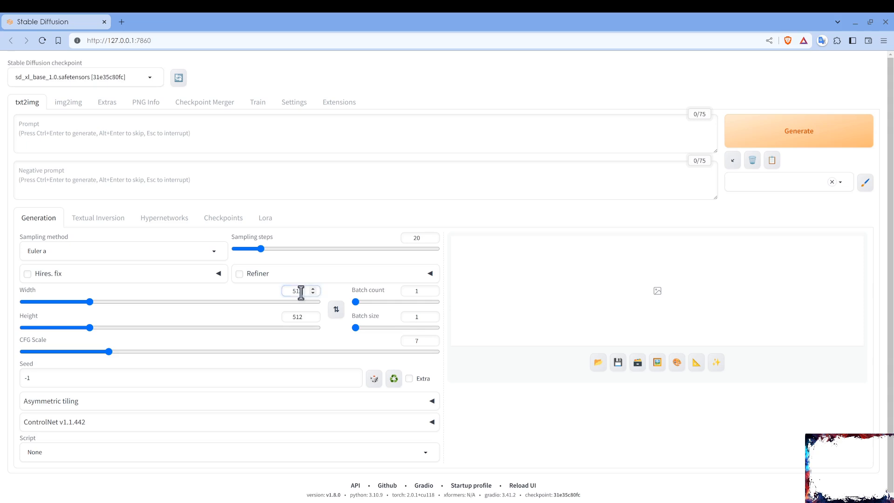
pyautogui.doubleClick(301, 292)
pyautogui.write('1024')
pyautogui.doubleClick(301, 316)
pyautogui.write('1024')
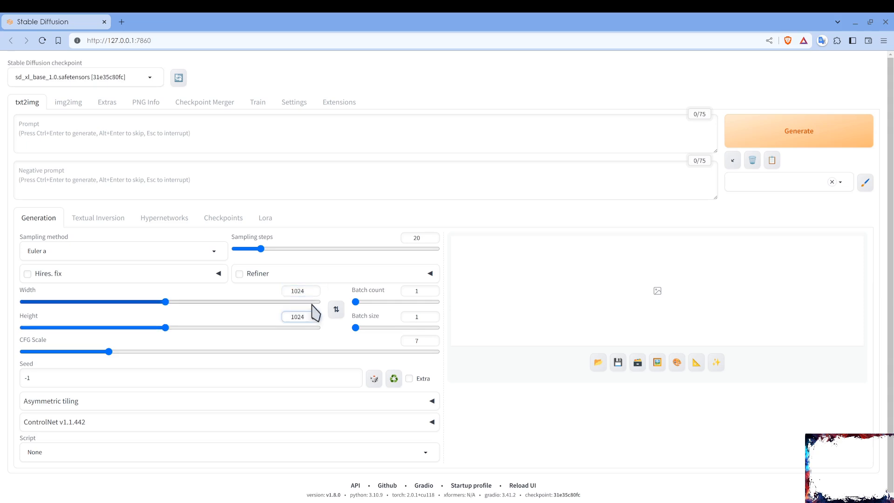
# Generate an image with the prompt "a spaceship crashed on a desert planet, back view . painterly, concept art, masterpiece"
pyautogui.click(238, 132)
pyautogui.write('a')
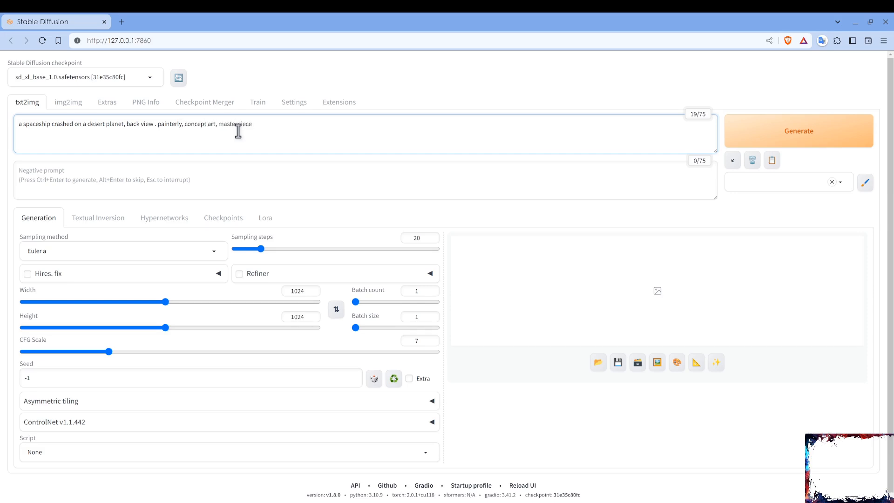
pyautogui.click(828, 128)
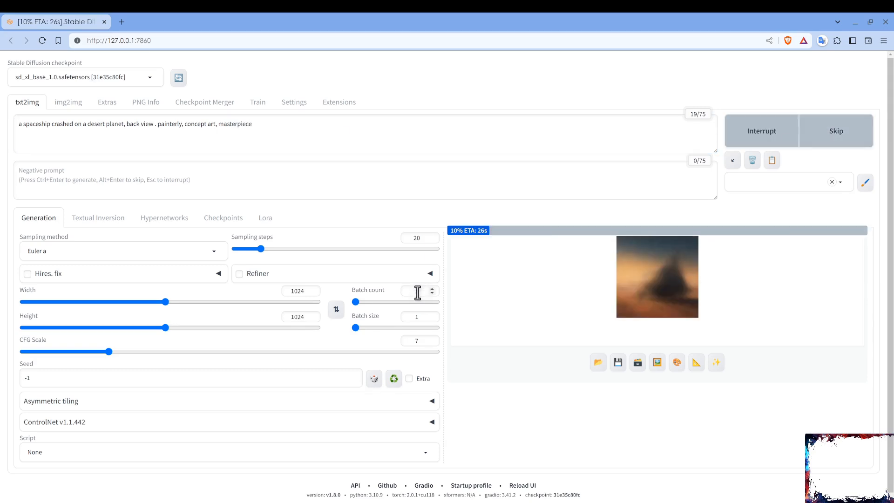
# Set the batch count to 4 and generate a new set of images
pyautogui.click(433, 289)
pyautogui.click(433, 288)
pyautogui.click(432, 289)
pyautogui.click(808, 125)
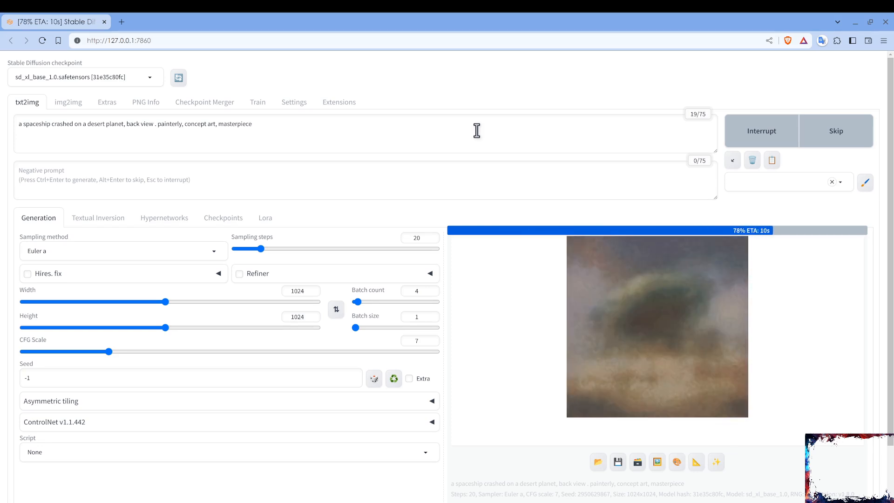
# View the generated image grid enlarged, page through the results and close the viewer
pyautogui.click(630, 409)
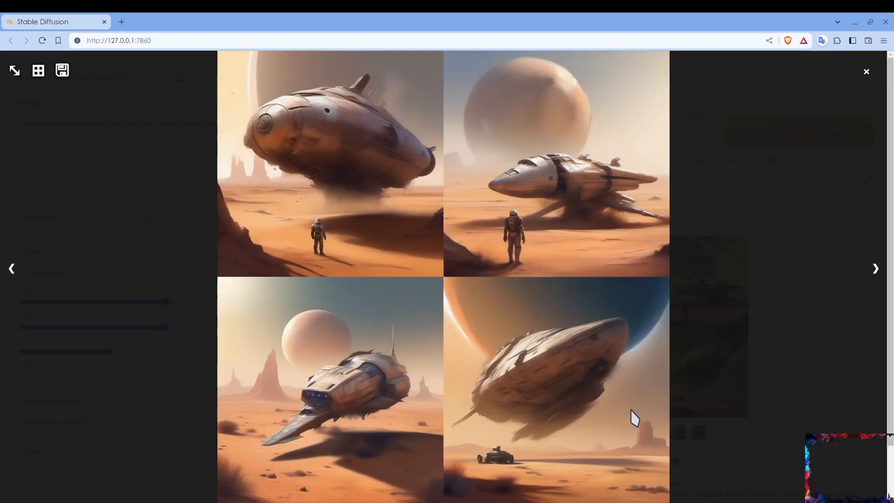
pyautogui.click(877, 269)
pyautogui.click(876, 269)
pyautogui.click(867, 72)
# Set the negative prompt to "human, astronaut" and regenerate the images, interrupting the run already in progress
pyautogui.click(70, 176)
pyautogui.write('human')
pyautogui.click(812, 142)
pyautogui.click(78, 173)
pyautogui.write(', astronaut')
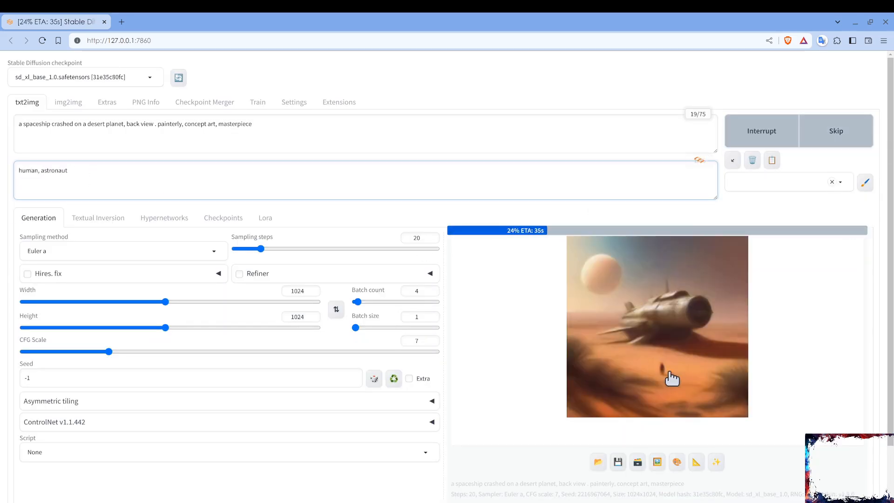
pyautogui.click(764, 131)
pyautogui.click(823, 142)
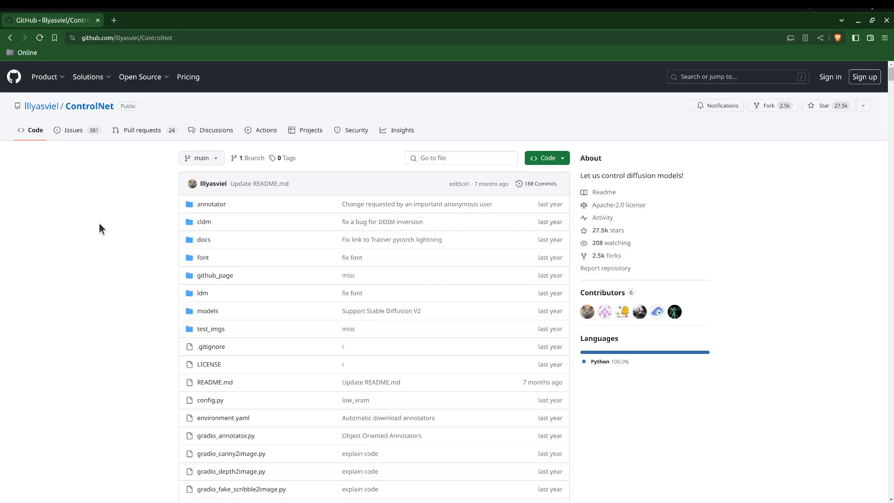
# Read through the lllyasviel/ControlNet GitHub README, examining the edge, line, scribble, pose and segmentation examples
pyautogui.scroll(-10, 122, 259)
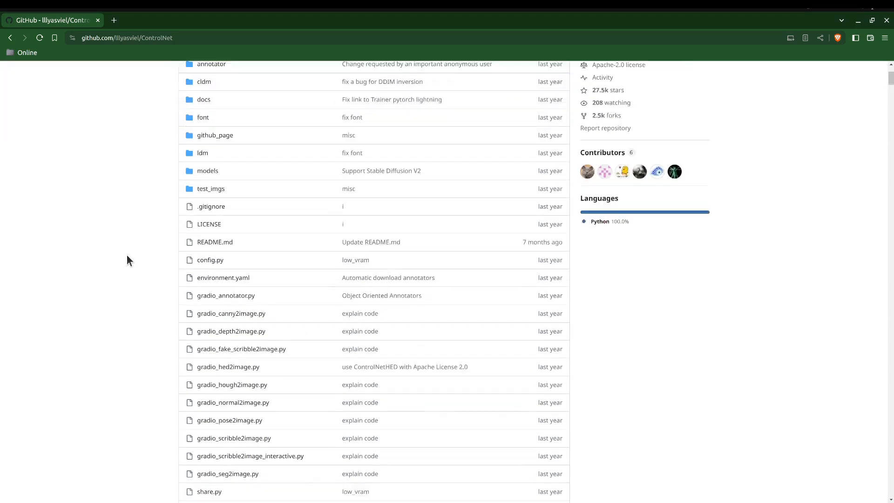
pyautogui.scroll(-7, 134, 249)
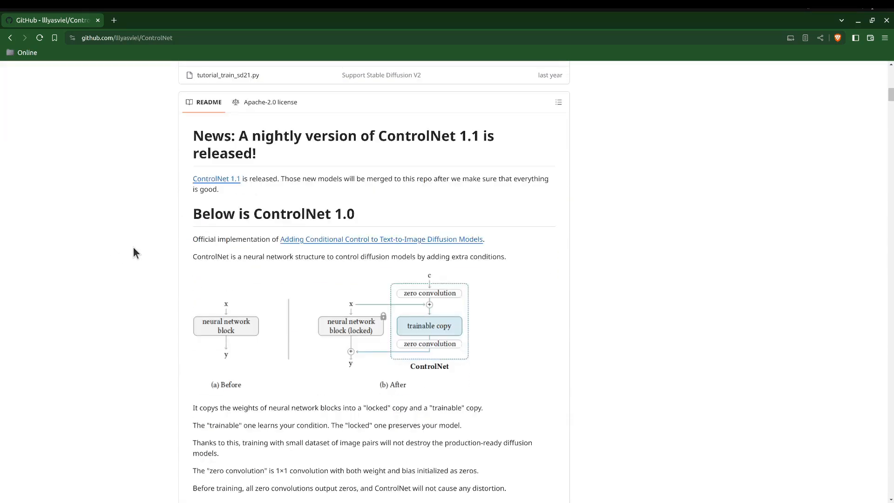
pyautogui.scroll(-12, 133, 251)
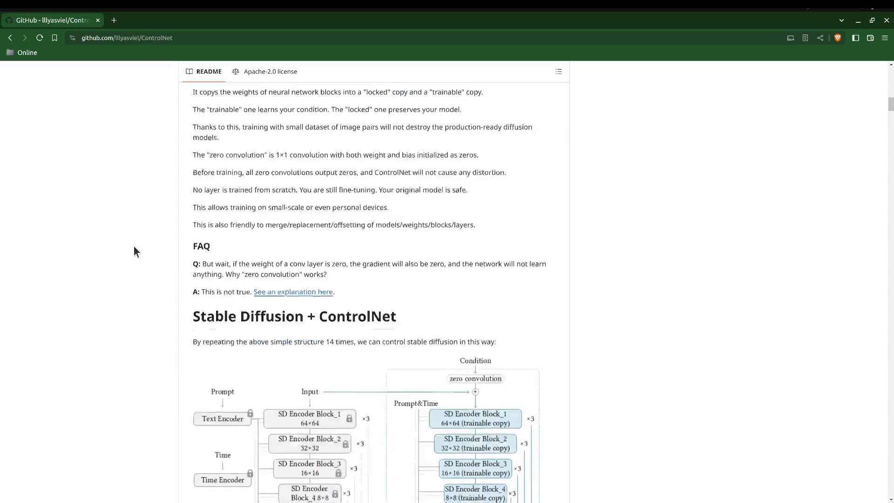
pyautogui.scroll(-5, 135, 249)
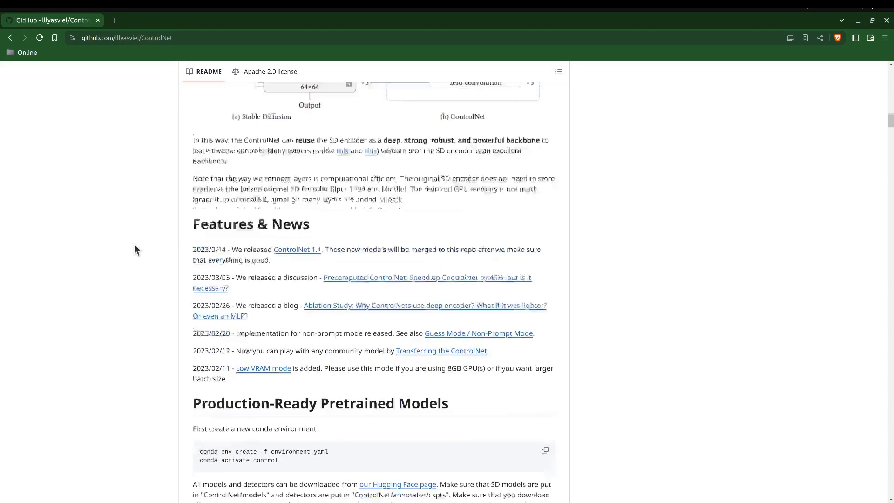
pyautogui.scroll(-8, 134, 249)
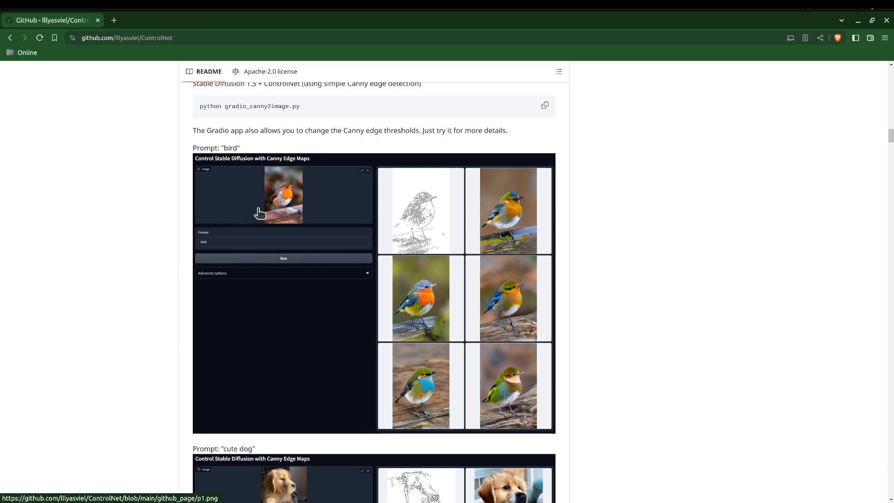
pyautogui.scroll(-9, 251, 221)
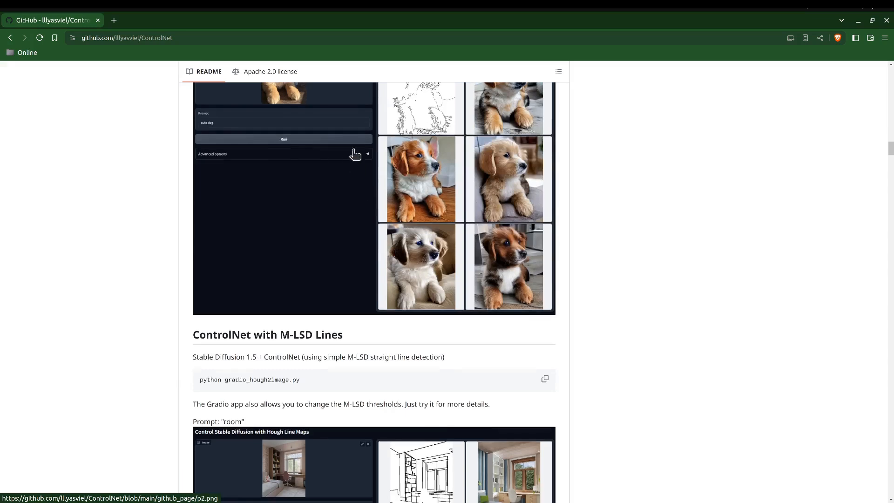
pyautogui.scroll(-9, 410, 217)
pyautogui.scroll(-7, 391, 193)
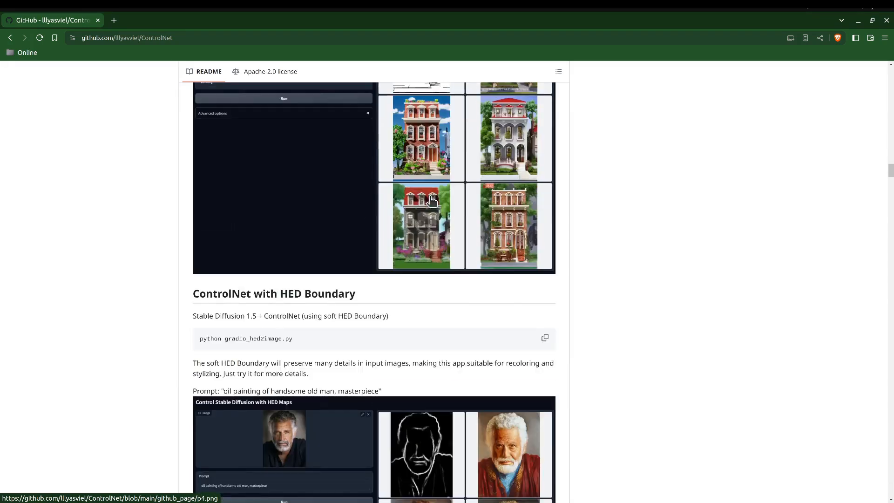
pyautogui.scroll(-7, 357, 130)
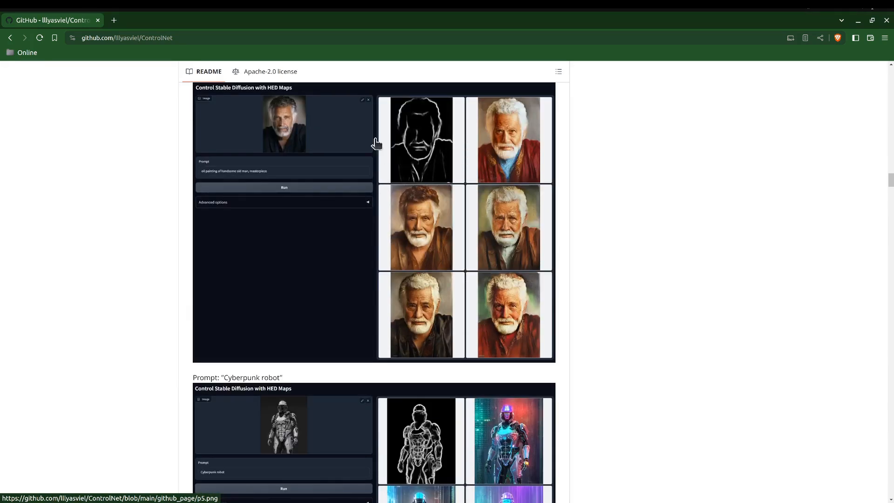
pyautogui.scroll(-8, 454, 168)
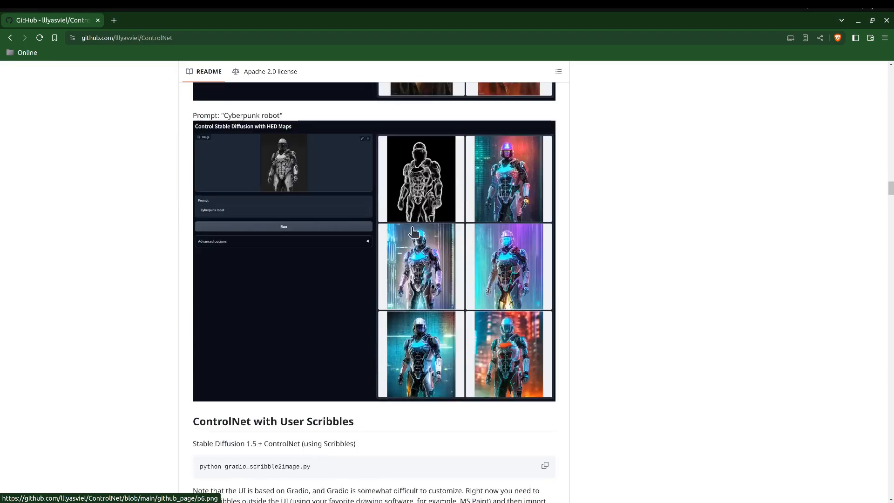
pyautogui.scroll(-6, 421, 200)
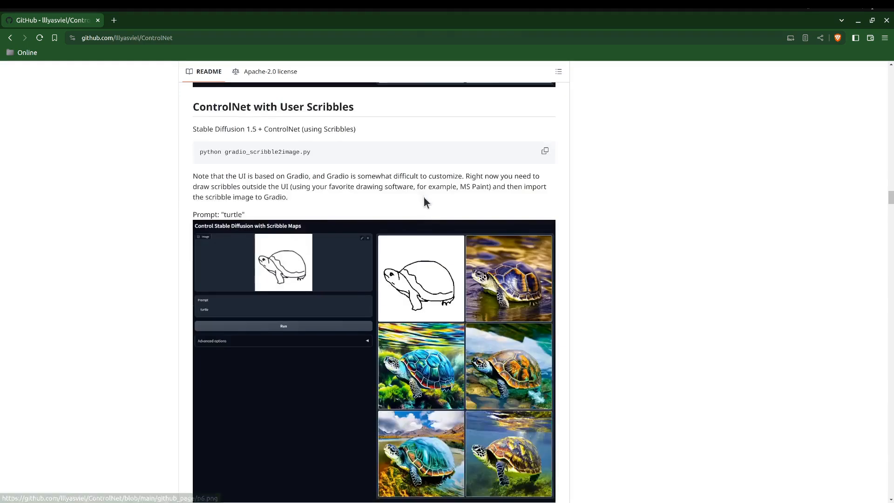
pyautogui.scroll(-20, 435, 227)
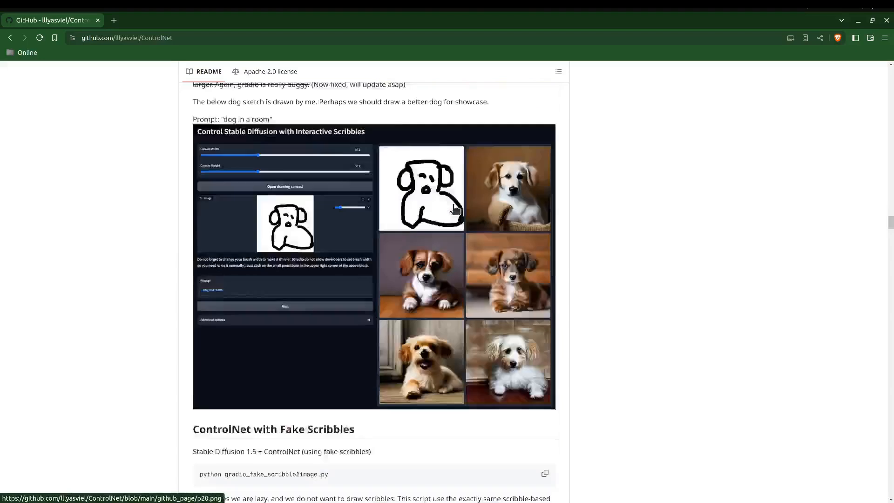
pyautogui.scroll(-5, 464, 205)
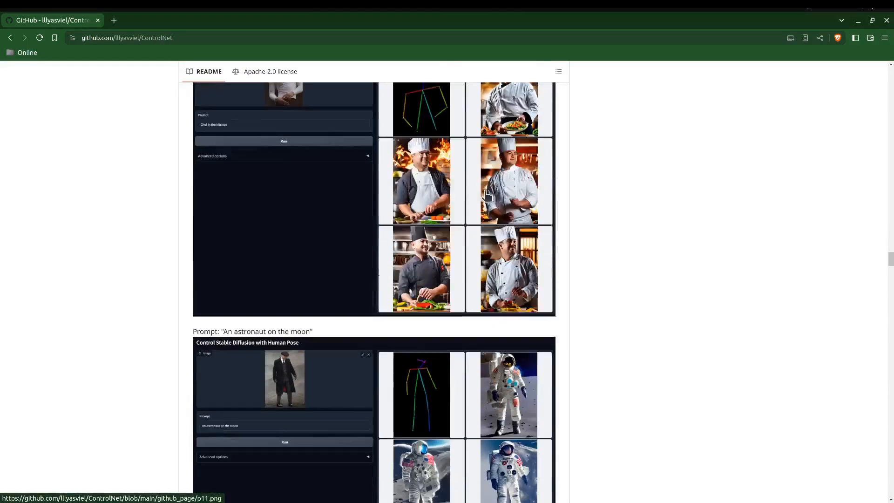
pyautogui.scroll(5, 461, 223)
pyautogui.scroll(-8, 463, 235)
pyautogui.scroll(-8, 463, 232)
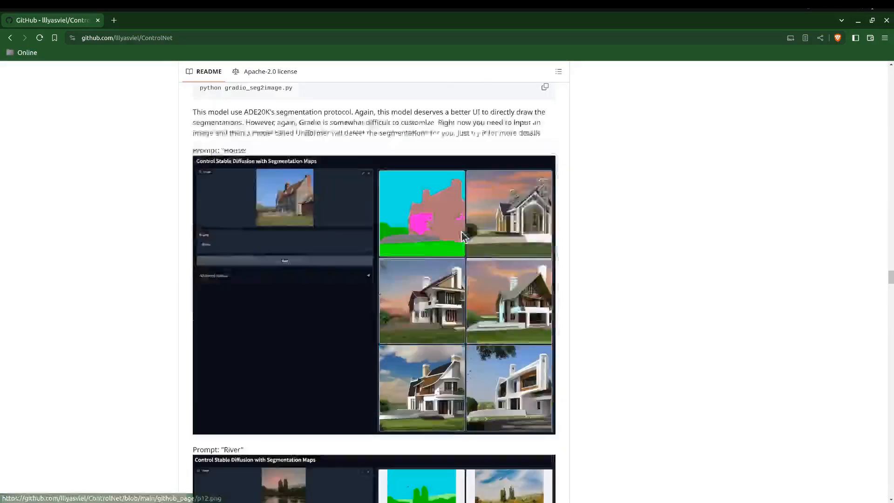
pyautogui.scroll(-8, 433, 209)
pyautogui.scroll(-8, 433, 209)
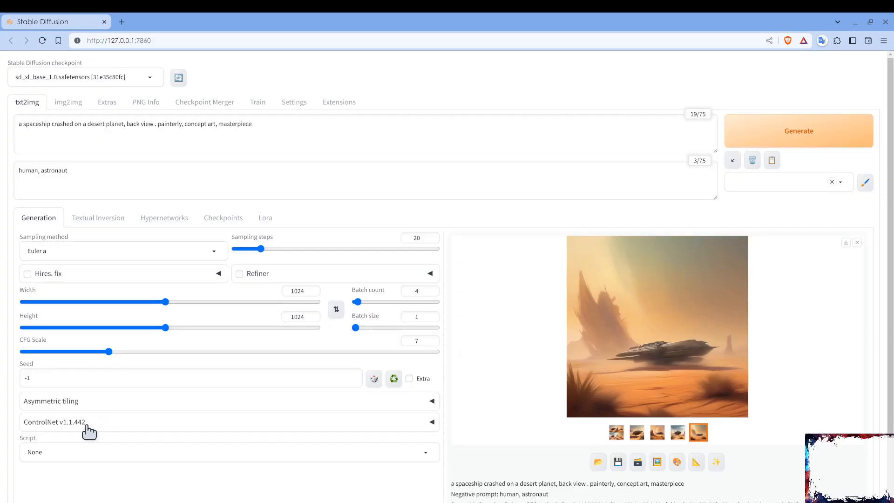
# In the Stable Diffusion web UI, enable ControlNet Unit 0 with the Low VRAM, Pixel Perfect and Allow Preview options
pyautogui.scroll(-1, 96, 427)
pyautogui.scroll(-2, 96, 427)
pyautogui.click(82, 354)
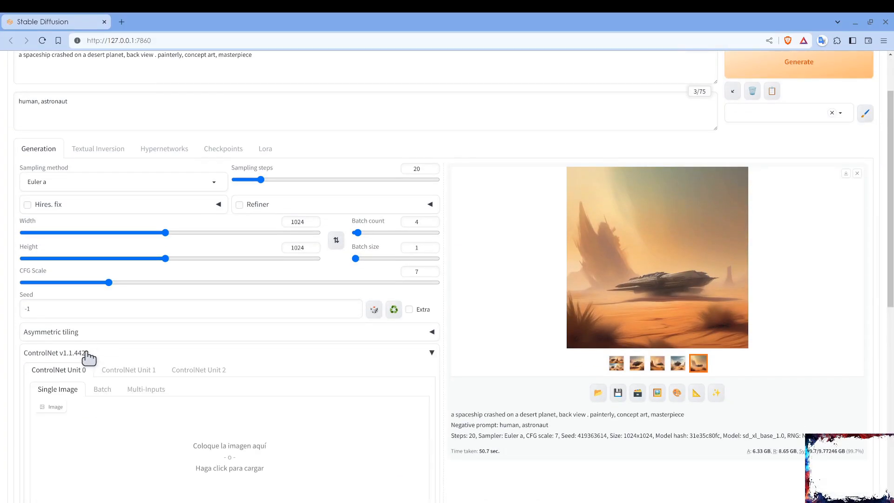
pyautogui.scroll(-5, 77, 356)
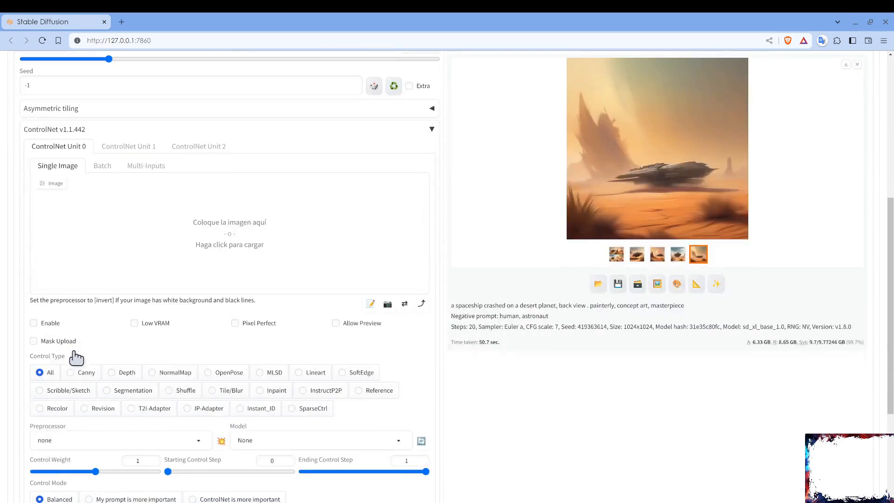
pyautogui.click(42, 323)
pyautogui.click(145, 325)
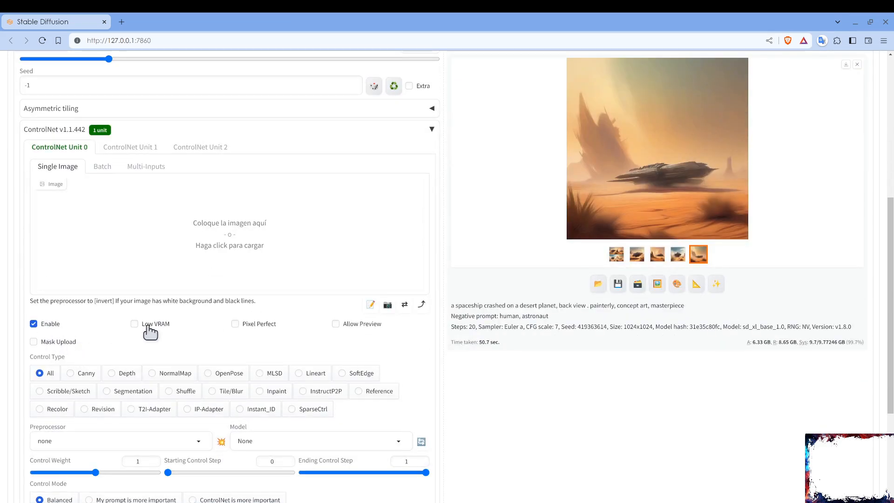
pyautogui.click(251, 325)
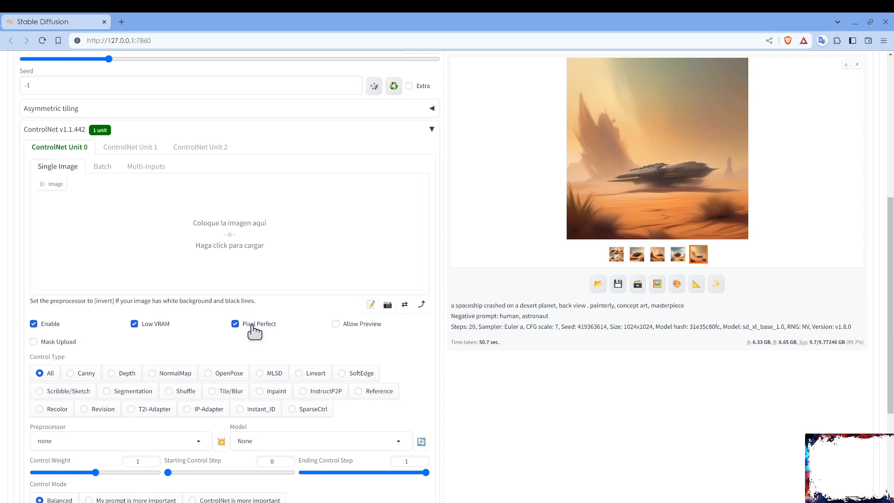
pyautogui.click(337, 325)
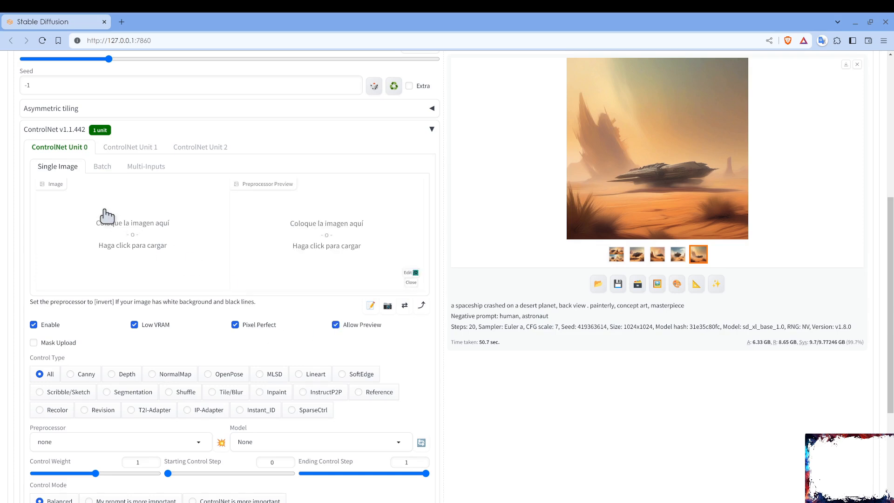
# Load the first depth map PNG from the modelo folder into ControlNet Unit 0 and set the control type to Depth
pyautogui.click(104, 223)
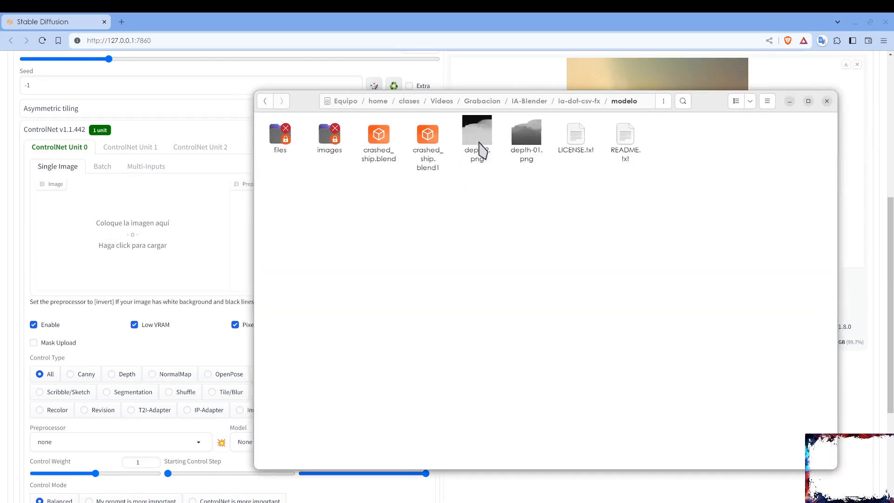
pyautogui.moveTo(479, 148); pyautogui.dragTo(86, 230)
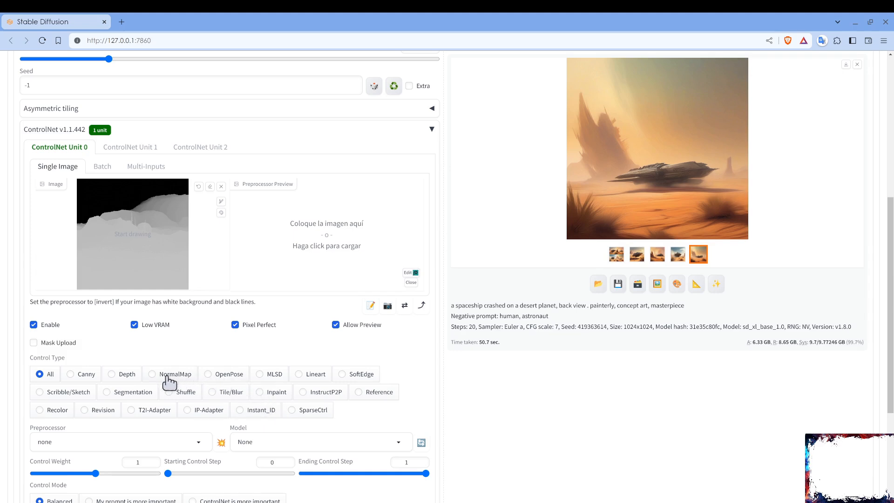
pyautogui.click(119, 377)
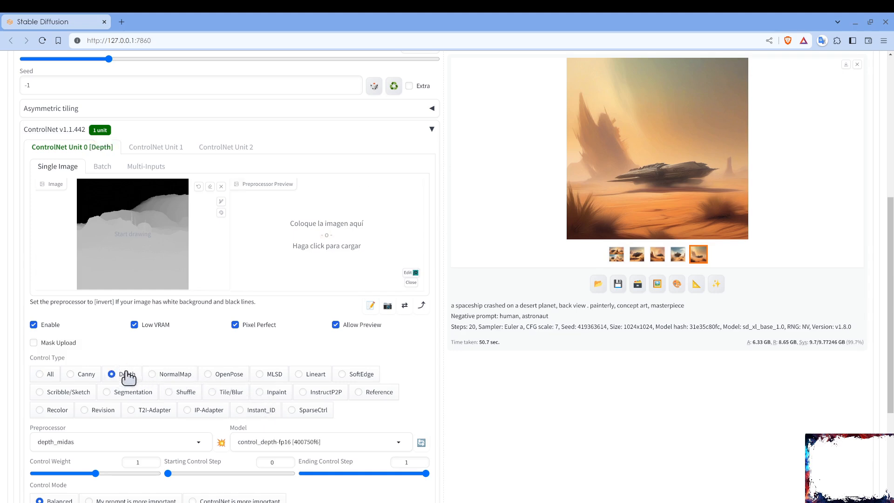
# Set the ControlNet Unit 0 model to t2i-adapter_diffusers_xl_depth_midas and the preprocessor to none
pyautogui.scroll(-3, 236, 310)
pyautogui.click(279, 274)
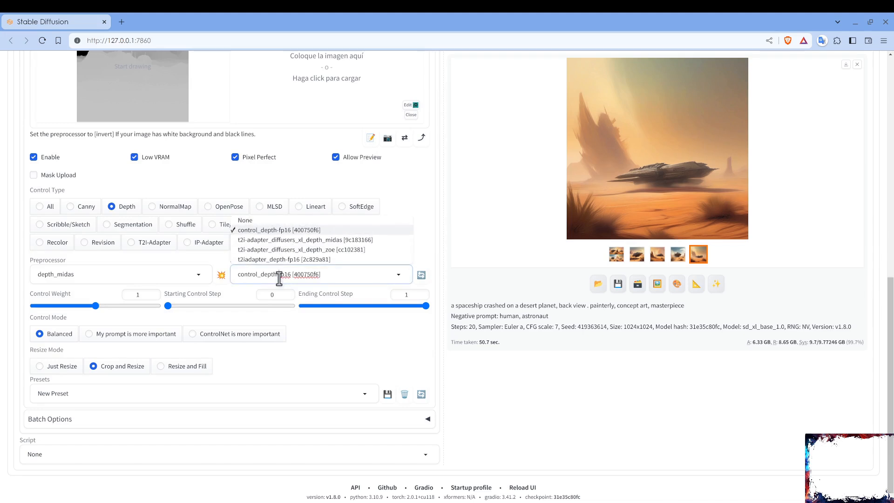
pyautogui.click(276, 240)
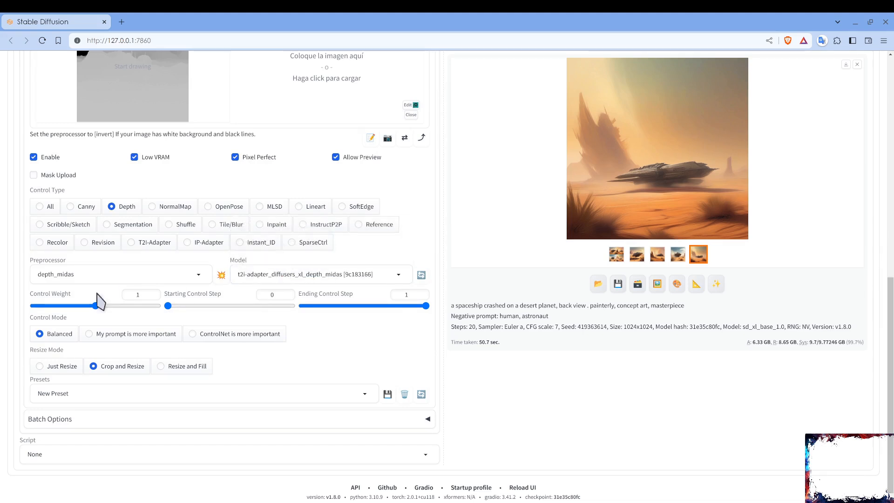
pyautogui.click(73, 274)
pyautogui.click(46, 201)
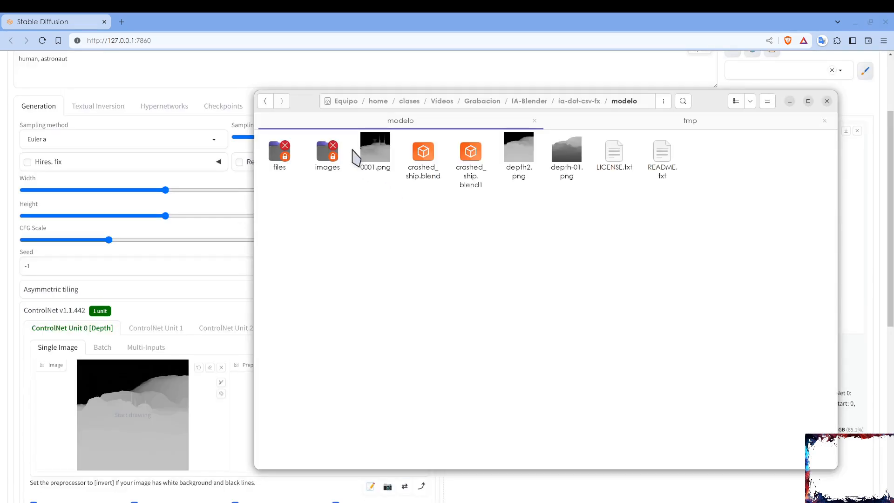
# Replace the ControlNet Unit 0 image with 0001.png from the modelo folder and generate a new batch
pyautogui.moveTo(372, 145); pyautogui.dragTo(129, 413)
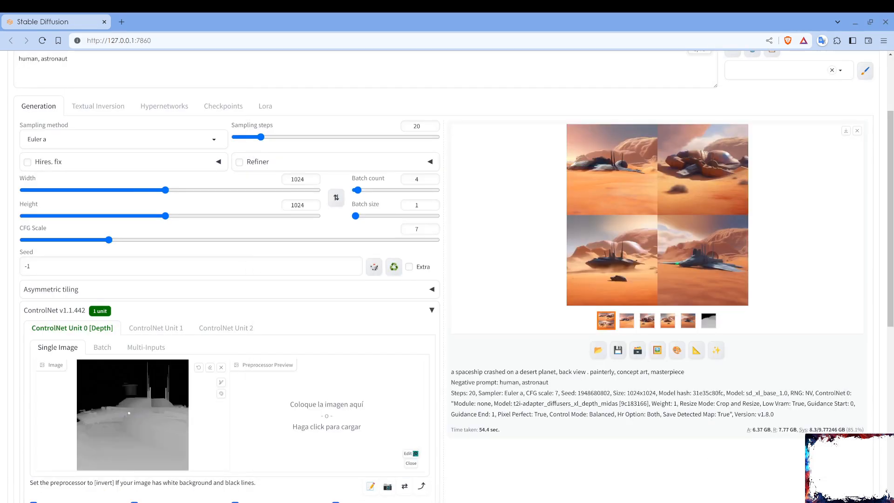
pyautogui.scroll(1, 780, 179)
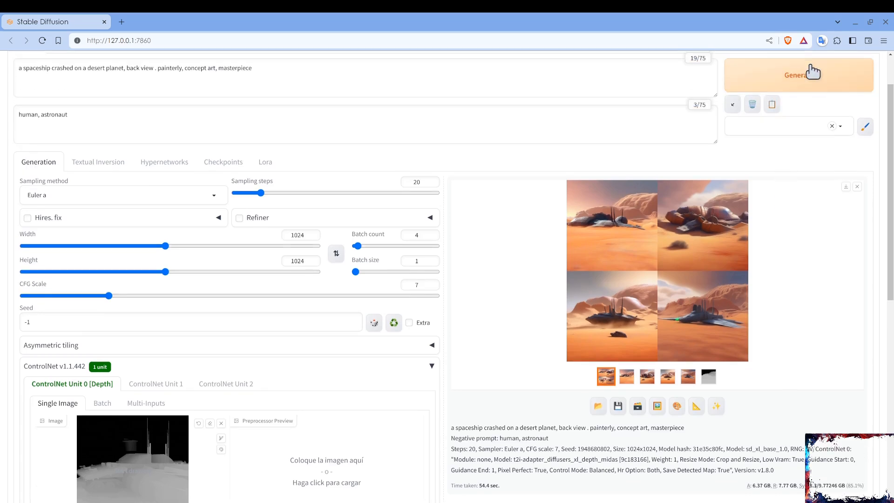
pyautogui.click(814, 73)
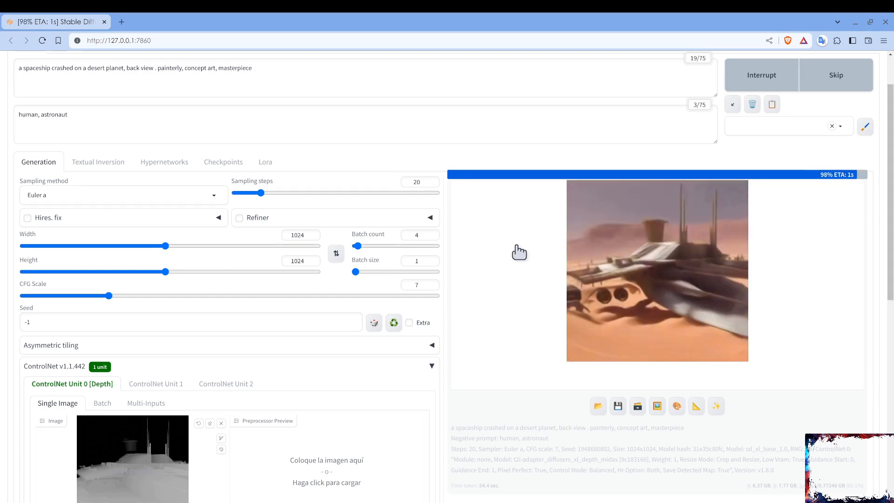
# View the generated spaceship images enlarged one by one, comparing how each follows the depth map
pyautogui.click(475, 232)
pyautogui.press('Right')
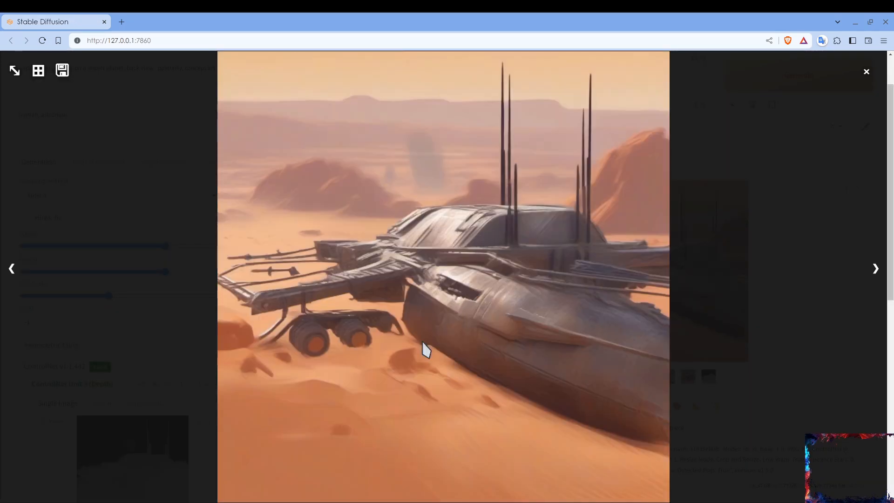
pyautogui.press('Right')
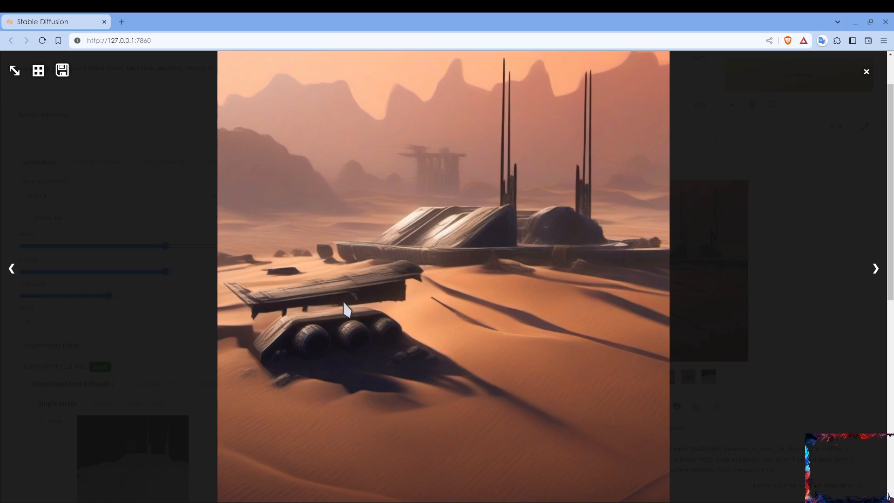
pyautogui.press('Right')
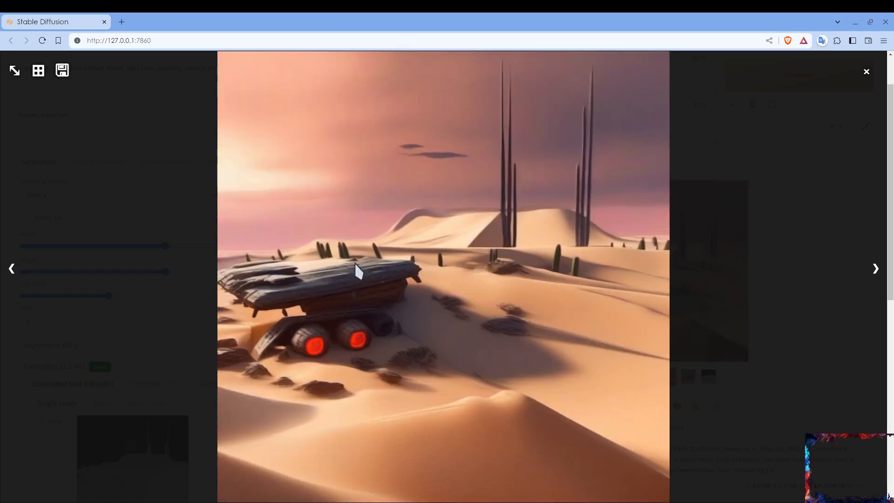
pyautogui.press('Right')
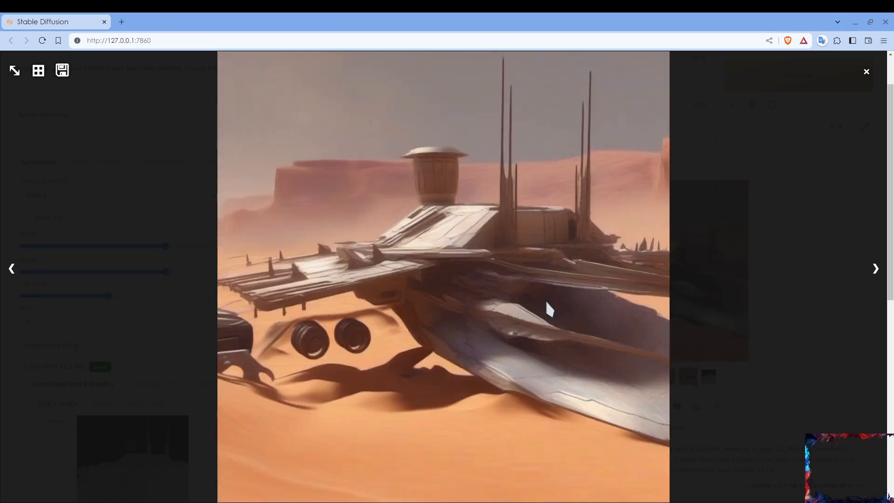
pyautogui.press('Right')
pyautogui.press('Right')
pyautogui.press('Right')
pyautogui.press('Left')
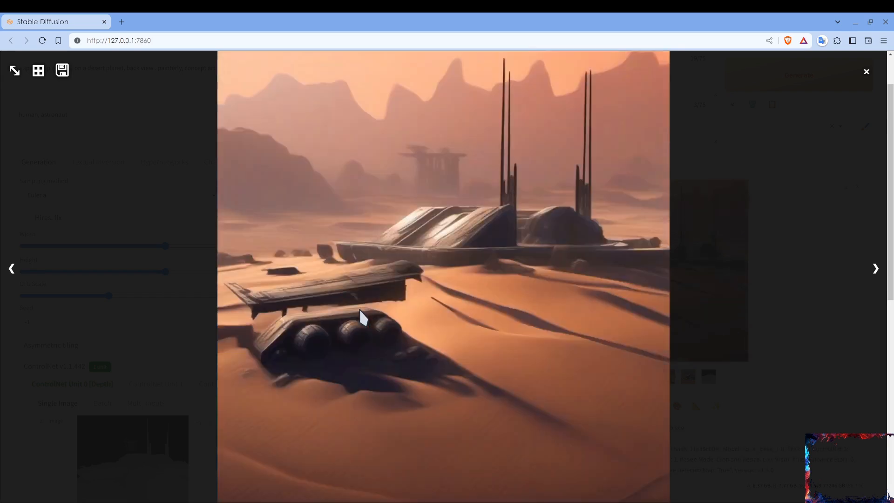
pyautogui.press('Escape')
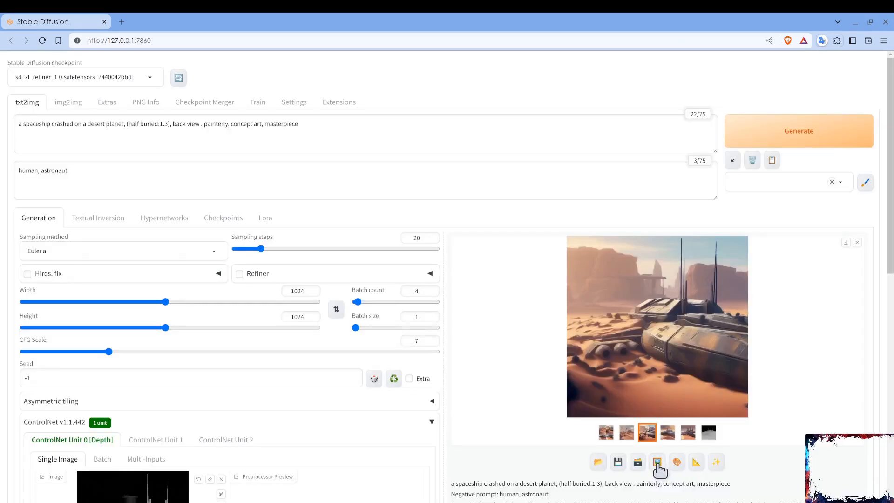
# Send the selected half-buried spaceship image to img2img and set the batch count to 1
pyautogui.click(657, 462)
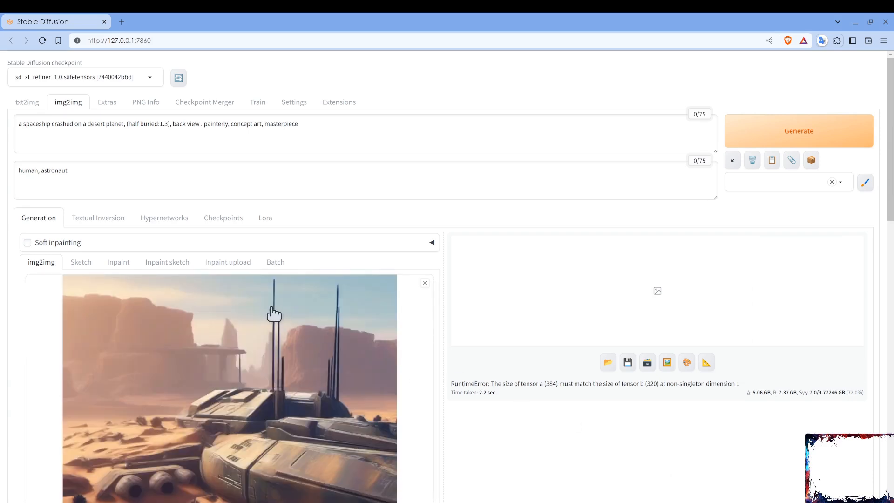
pyautogui.scroll(-8, 274, 315)
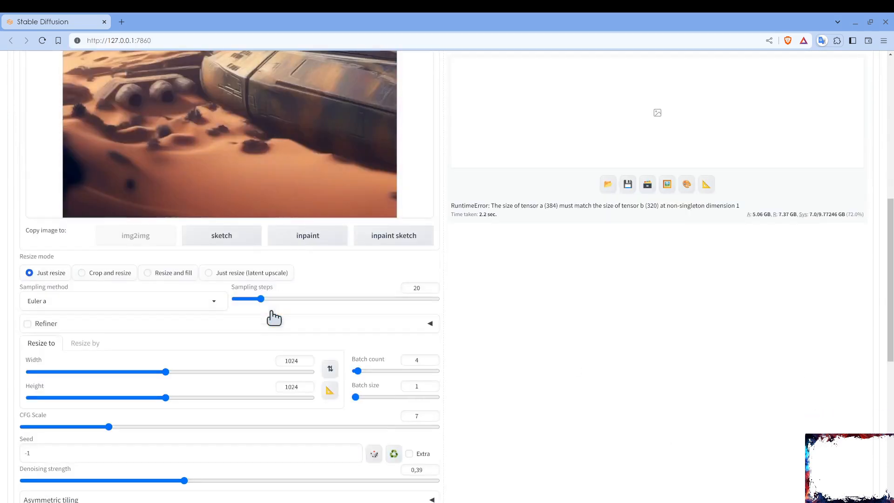
pyautogui.scroll(-1, 274, 317)
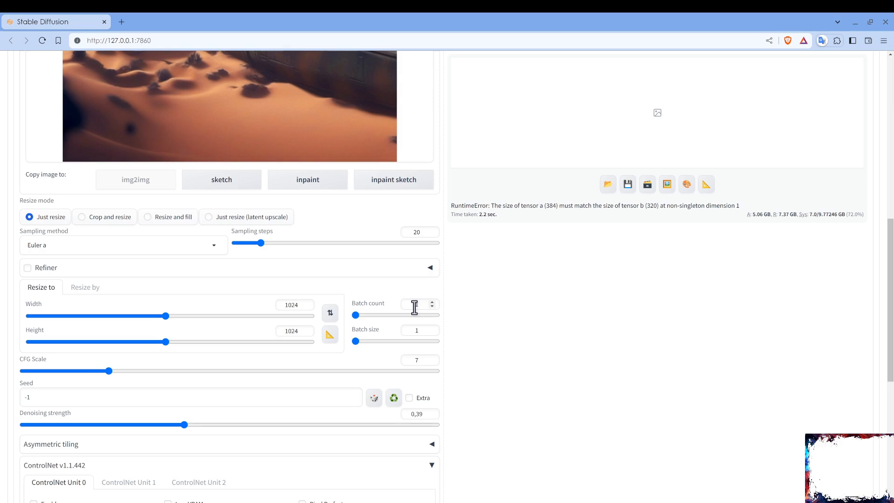
# Select sd_xl_refiner_1.0.safetensors as the Stable Diffusion checkpoint for img2img
pyautogui.scroll(9, 149, 279)
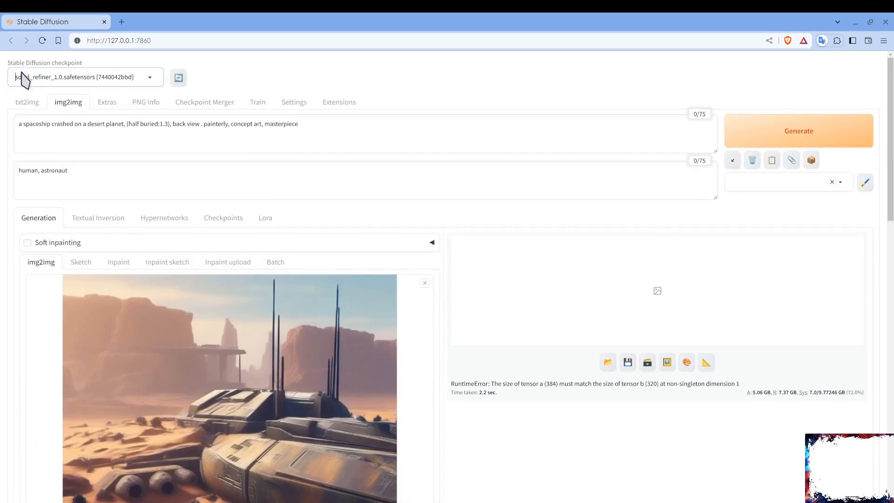
pyautogui.click(22, 78)
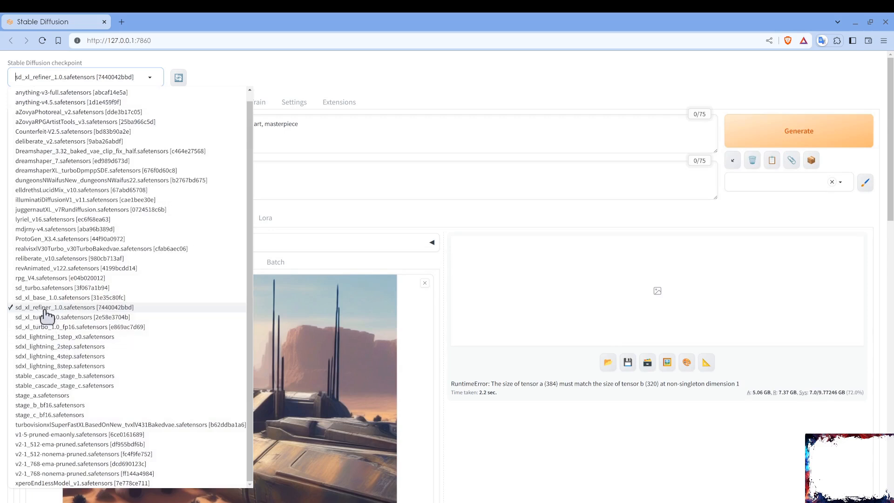
pyautogui.click(53, 308)
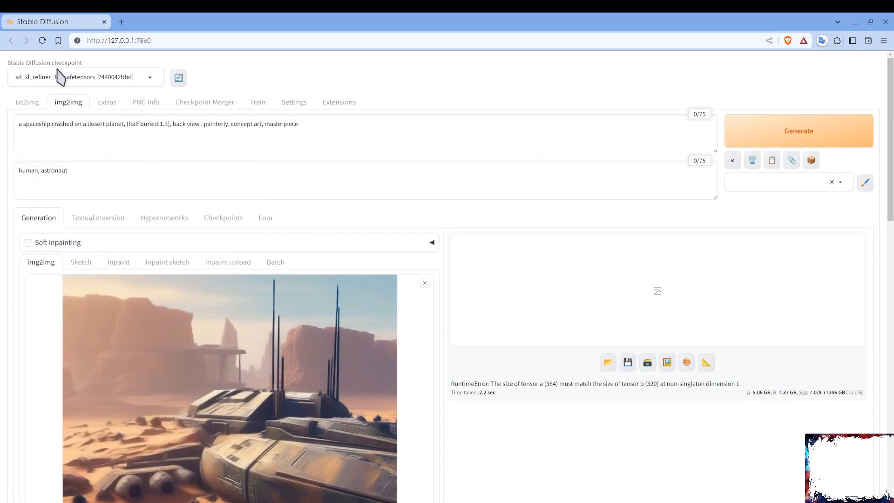
# Generate the refined spaceship image with a denoising strength of 0.35 and enlarge the result
pyautogui.scroll(-10, 555, 303)
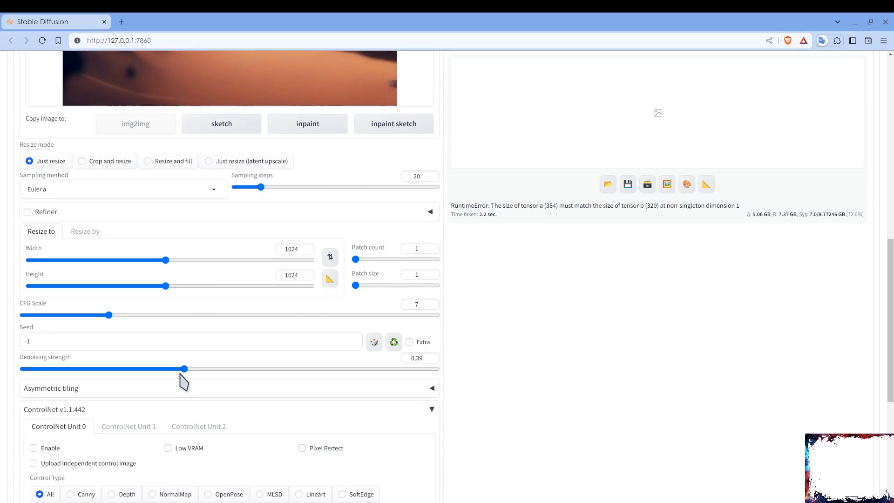
pyautogui.moveTo(185, 369); pyautogui.dragTo(165, 369)
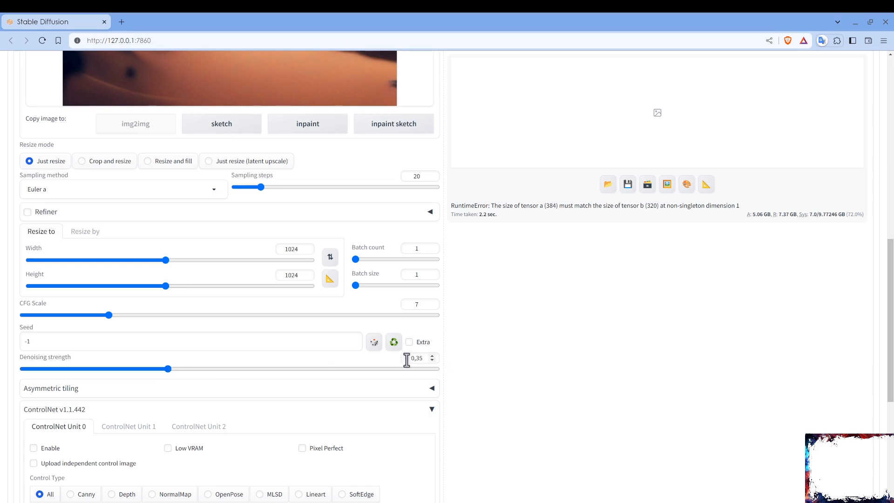
pyautogui.scroll(10, 652, 363)
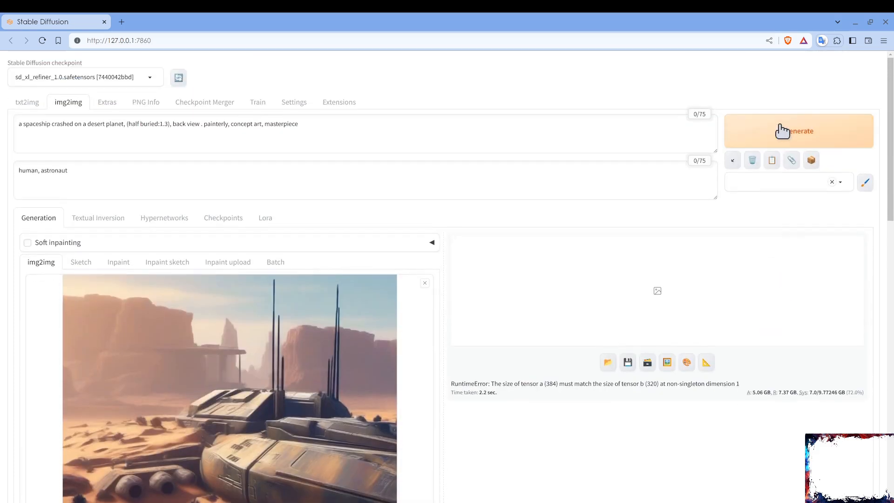
pyautogui.click(785, 131)
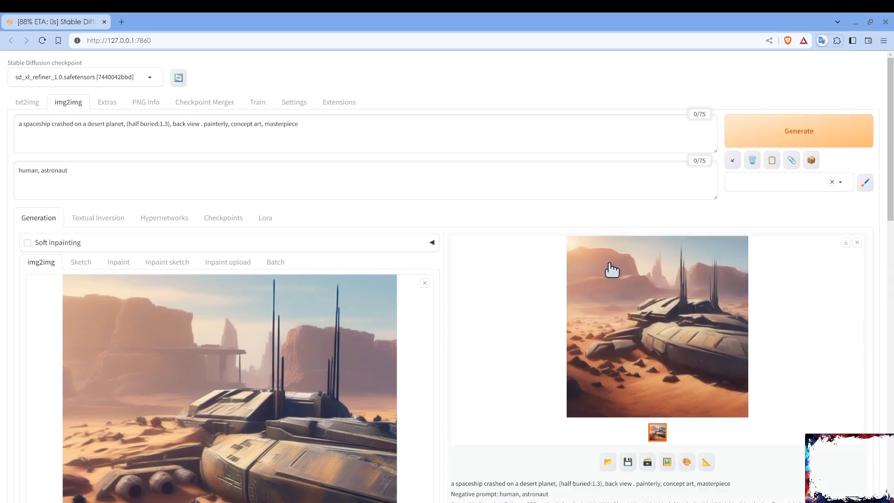
pyautogui.click(615, 275)
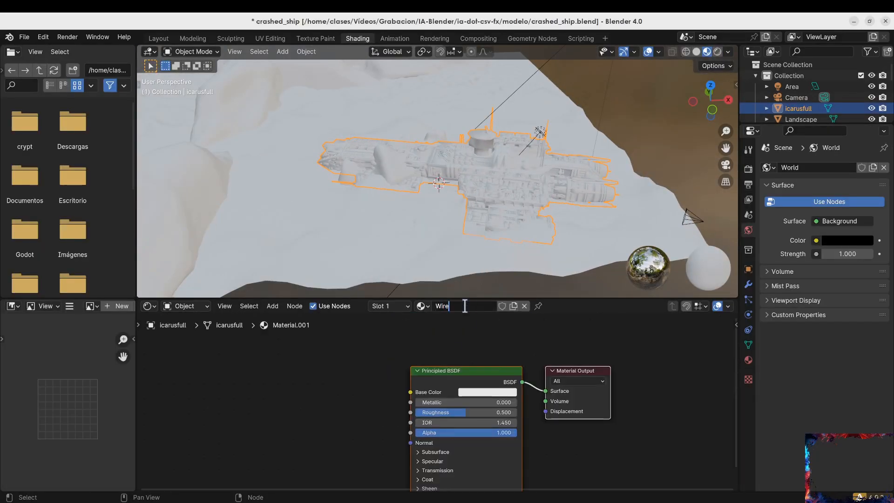
# In Blender, name the spaceship's material Wired and connect a Wireframe node's Fac output to the Principled BSDF Alpha
pyautogui.click(273, 306)
pyautogui.moveTo(291, 319)
pyautogui.click(396, 307)
pyautogui.click(340, 403)
pyautogui.moveTo(347, 403); pyautogui.dragTo(411, 433)
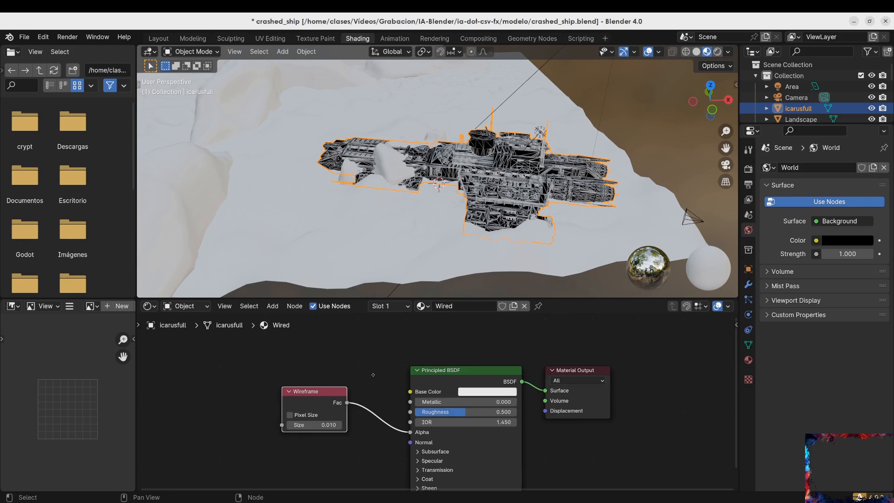
pyautogui.moveTo(372, 374); pyautogui.dragTo(346, 356, button='middle')
# Assign the Wired material to the Landscape, Plane and Landscape.001 terrain objects
pyautogui.click(405, 240)
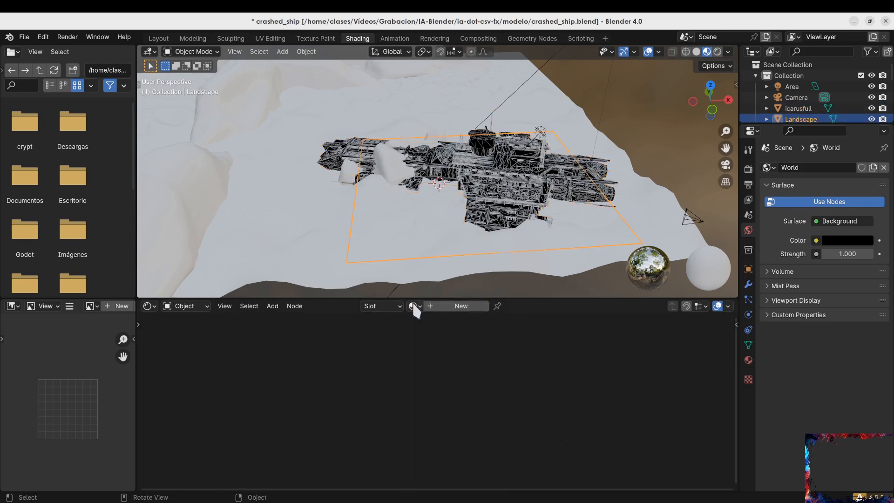
pyautogui.click(415, 307)
pyautogui.click(435, 334)
pyautogui.click(373, 272)
pyautogui.click(415, 307)
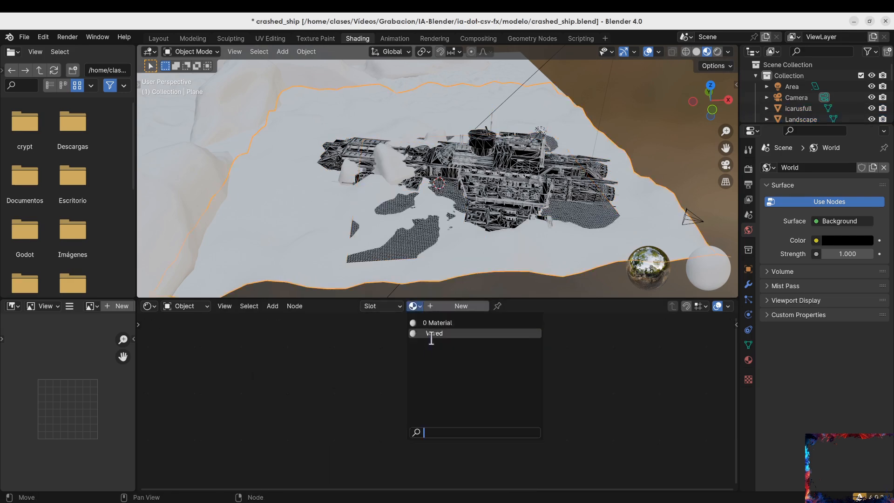
pyautogui.click(432, 335)
pyautogui.click(433, 89)
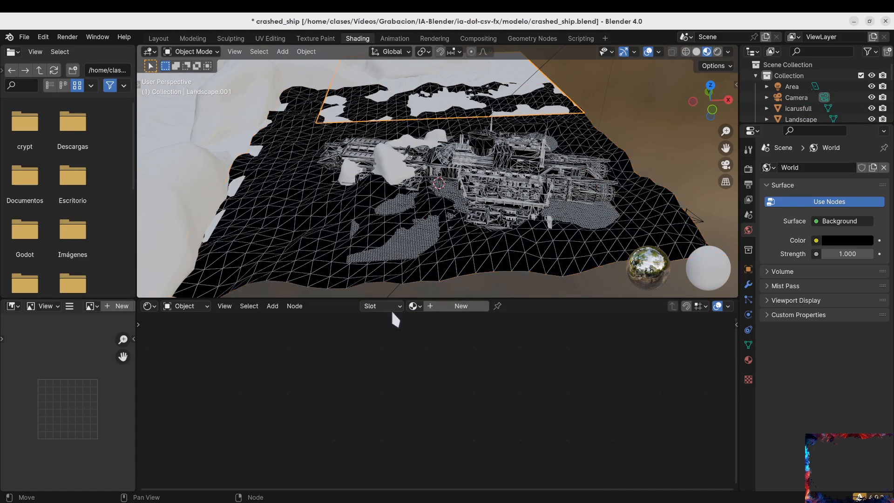
pyautogui.click(415, 307)
pyautogui.click(429, 334)
# Assign the Wired material to the two rocks beside the spaceship
pyautogui.moveTo(447, 153); pyautogui.dragTo(419, 163, button='middle')
pyautogui.click(400, 168)
pyautogui.click(416, 307)
pyautogui.click(431, 334)
pyautogui.click(470, 128)
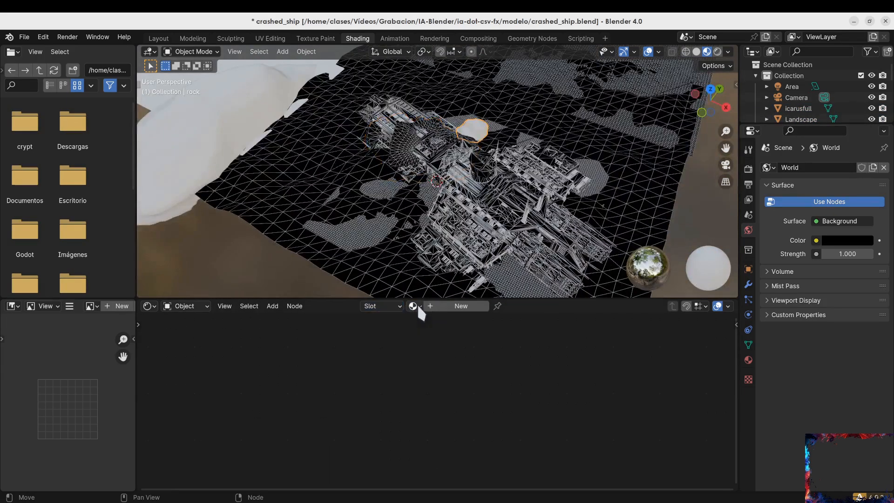
pyautogui.click(417, 306)
pyautogui.click(432, 334)
# Assign the Wired material to the far terrain and large background rocks, including rock.005
pyautogui.click(347, 120)
pyautogui.keyDown('shift'); pyautogui.click(285, 179); pyautogui.keyUp('shift')
pyautogui.keyDown('shift'); pyautogui.click(280, 128); pyautogui.keyUp('shift')
pyautogui.keyDown('shift'); pyautogui.click(368, 82); pyautogui.keyUp('shift')
pyautogui.click(415, 307)
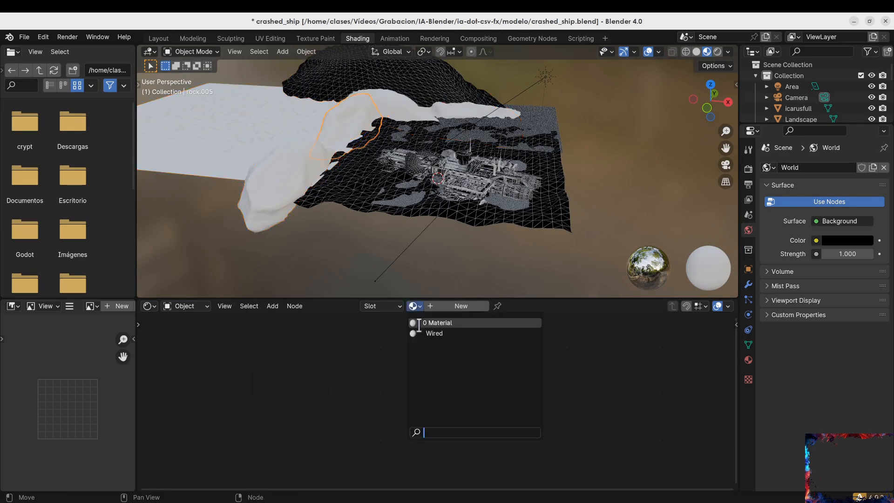
pyautogui.click(433, 333)
# Replace the material of the large rock rock.006 with Wired
pyautogui.click(295, 174)
pyautogui.click(296, 174)
pyautogui.click(421, 306)
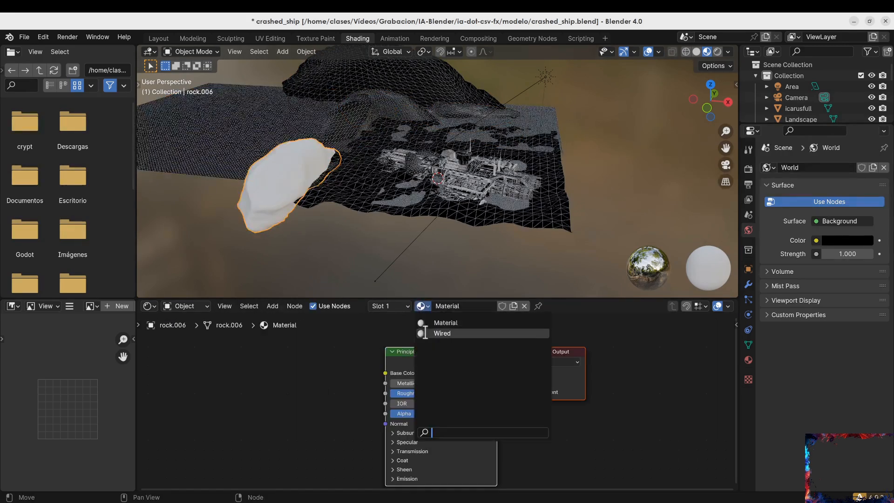
pyautogui.click(433, 333)
# Set the Wired material's Base Color to a light cyan
pyautogui.moveTo(372, 182); pyautogui.dragTo(351, 289, button='middle')
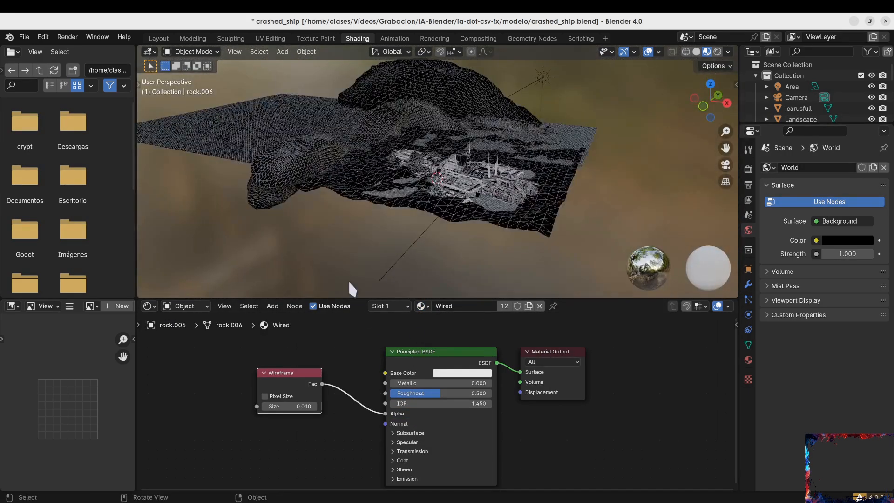
pyautogui.scroll(2, 437, 402)
pyautogui.click(469, 365)
pyautogui.click(489, 225)
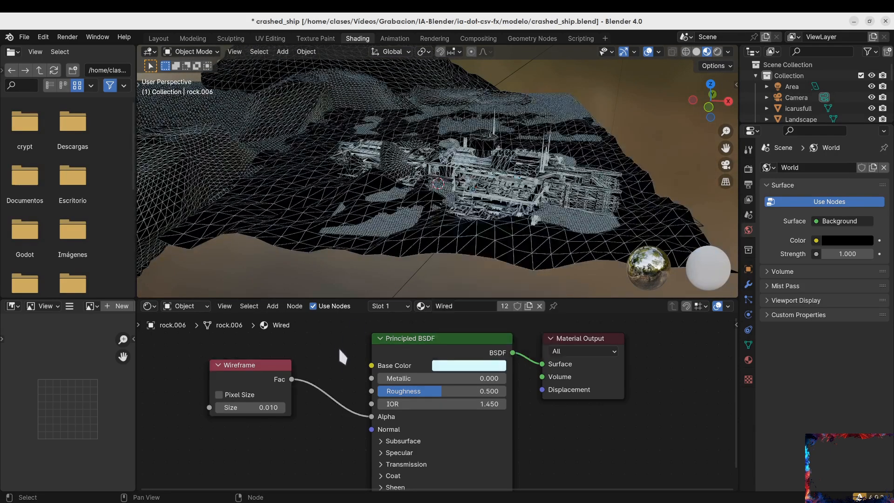
# Add a Geometry node to the Wired material and place it beside the Wireframe node
pyautogui.scroll(-2, 419, 410)
pyautogui.click(272, 306)
pyautogui.moveTo(293, 318)
pyautogui.click(360, 186)
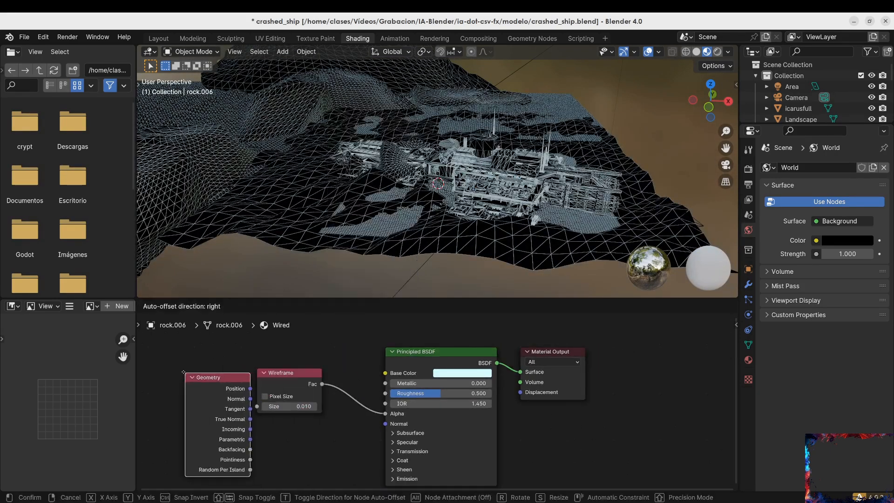
pyautogui.click(214, 384)
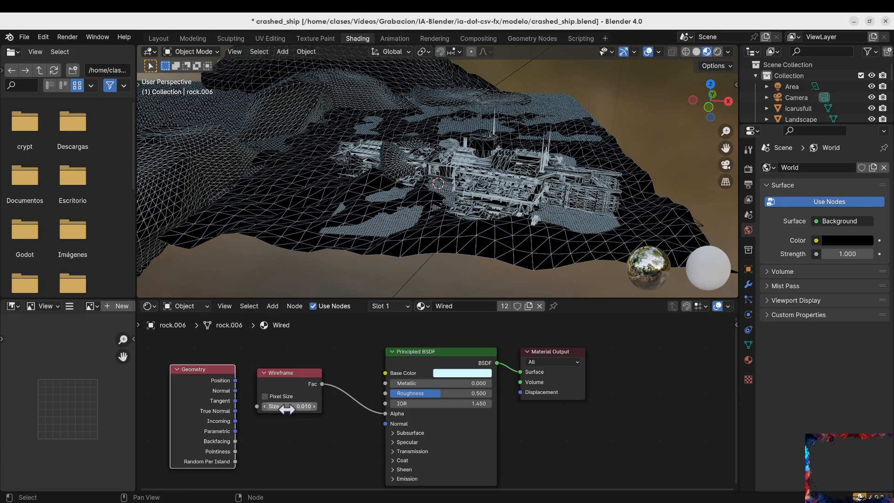
# Render the wireframe scene from the camera
pyautogui.scroll(2, 448, 227)
pyautogui.moveTo(448, 228); pyautogui.dragTo(399, 209, button='middle')
pyautogui.scroll(-3, 399, 210)
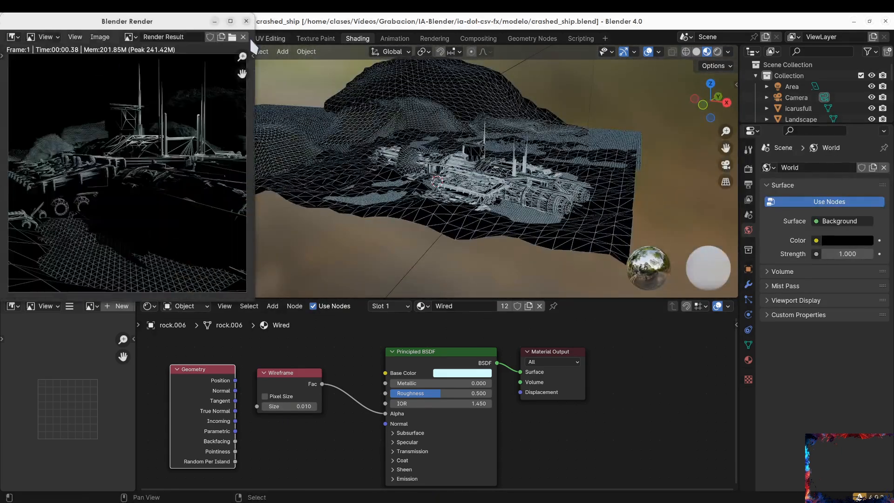
# Close the render result and delete the Geometry node from the Wired material
pyautogui.click(246, 21)
pyautogui.click(219, 370)
pyautogui.press('Delete')
pyautogui.click(272, 306)
pyautogui.moveTo(309, 321)
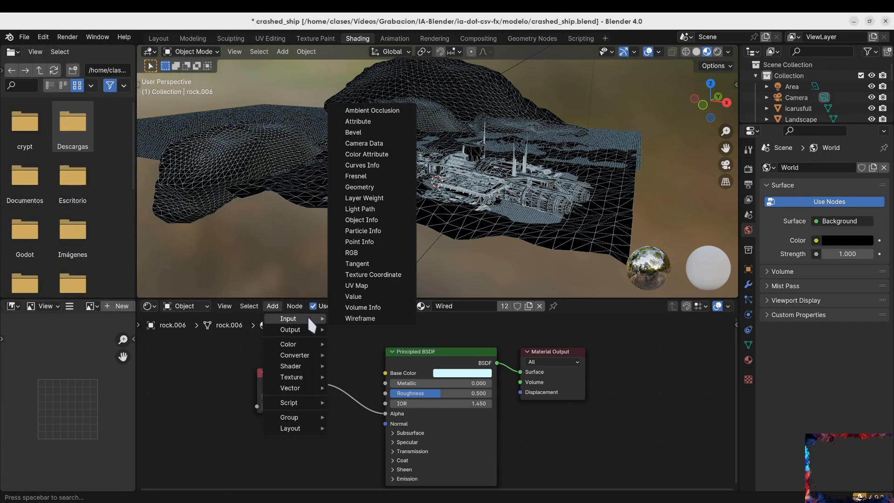
# Connect the Wireframe node's Fac output to the Emission Color input of the Principled BSDF
pyautogui.click(393, 479)
pyautogui.scroll(-2, 393, 480)
pyautogui.moveTo(393, 479); pyautogui.dragTo(404, 402, button='middle')
pyautogui.moveTo(344, 321); pyautogui.dragTo(398, 412)
pyautogui.scroll(1, 398, 414)
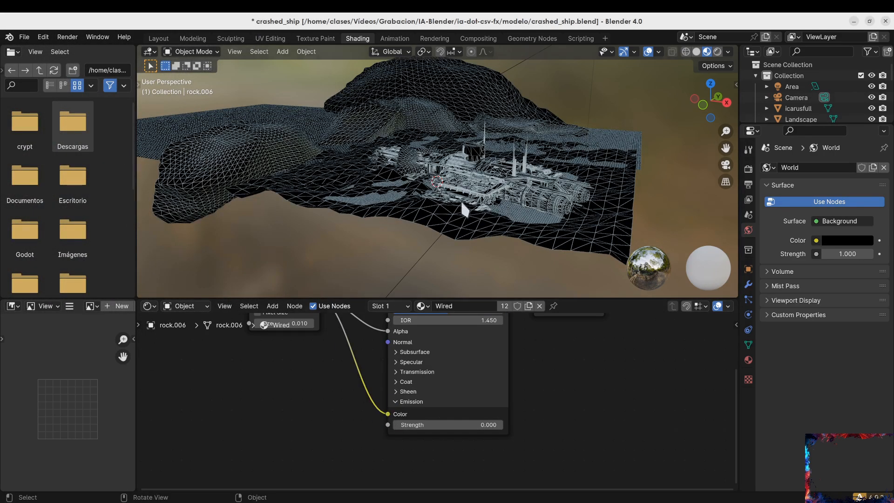
# Set the render engine to Cycles with GPU Compute as the device
pyautogui.scroll(5, 460, 209)
pyautogui.scroll(-1, 459, 210)
pyautogui.click(749, 169)
pyautogui.click(833, 168)
pyautogui.click(833, 210)
pyautogui.click(838, 195)
pyautogui.click(838, 225)
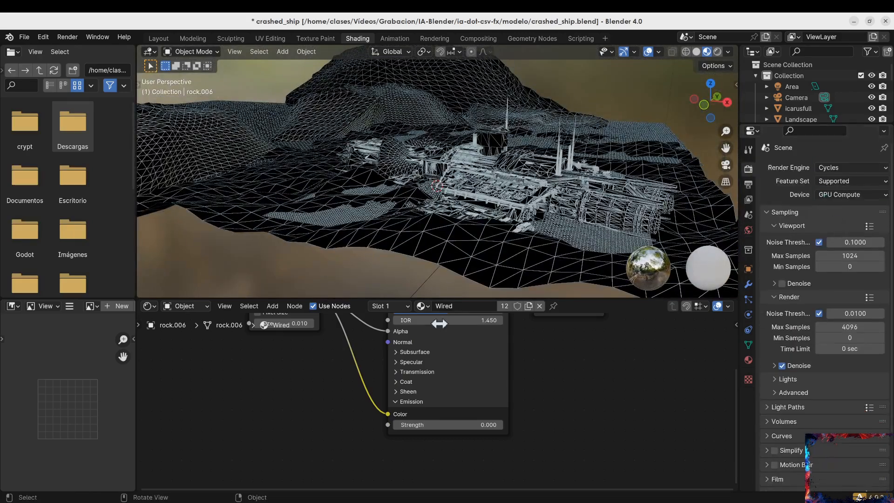
# Set the Wired material's emission strength to 2.4 and render the image
pyautogui.scroll(1, 494, 419)
pyautogui.moveTo(505, 427); pyautogui.dragTo(474, 430)
pyautogui.click(67, 37)
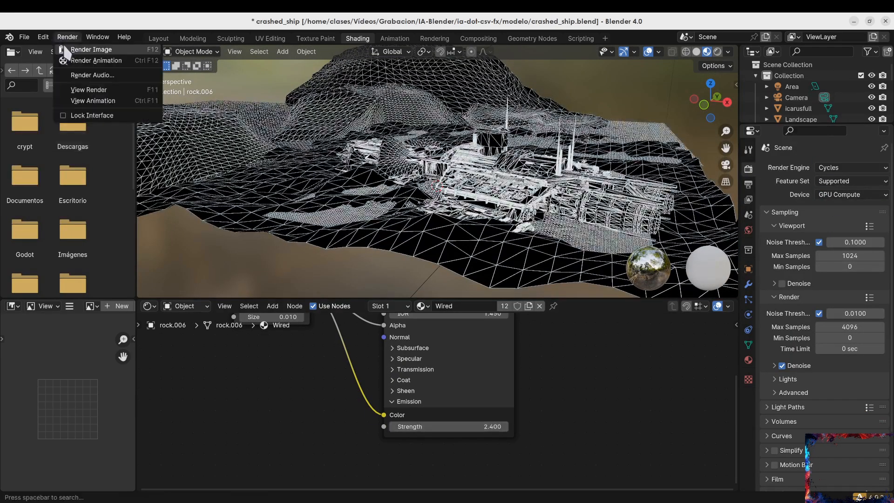
pyautogui.click(77, 48)
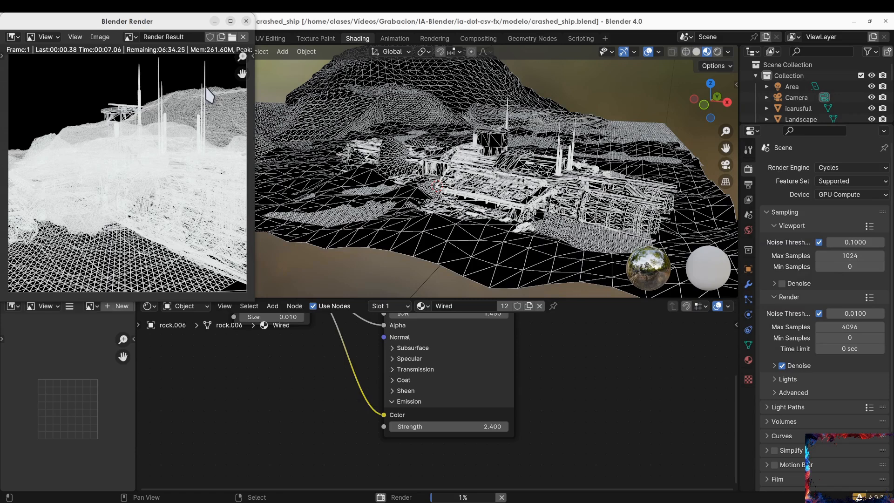
# Cancel the running render and disconnect the Wireframe node from the Principled BSDF's Emission Color
pyautogui.press('Escape')
pyautogui.press('Escape')
pyautogui.moveTo(383, 415); pyautogui.dragTo(370, 417)
pyautogui.scroll(1, 370, 417)
pyautogui.moveTo(370, 418); pyautogui.dragTo(425, 319, button='middle')
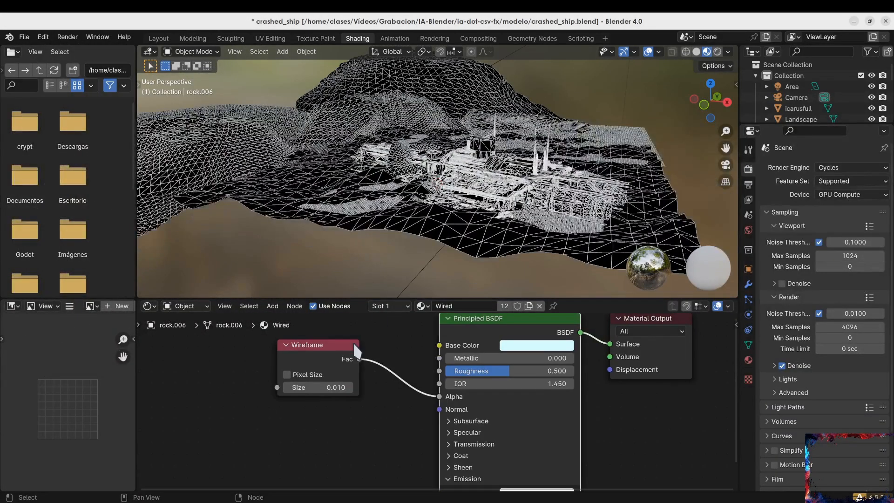
# Enable Pixel Size on the Wireframe node and inspect the ship's wires up close
pyautogui.click(283, 373)
pyautogui.moveTo(469, 196); pyautogui.dragTo(445, 190, button='middle')
pyautogui.scroll(7, 445, 190)
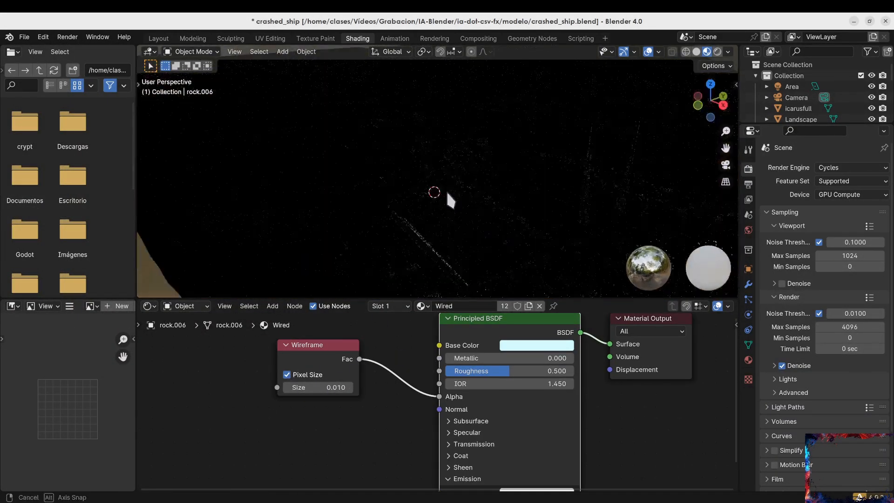
pyautogui.scroll(-3, 445, 189)
pyautogui.scroll(-2, 426, 395)
# Connect the Wireframe node's Fac output to the Principled BSDF's emission again and render the image
pyautogui.moveTo(426, 395); pyautogui.dragTo(427, 352, button='middle')
pyautogui.moveTo(374, 324); pyautogui.dragTo(436, 430)
pyautogui.click(68, 36)
pyautogui.click(74, 49)
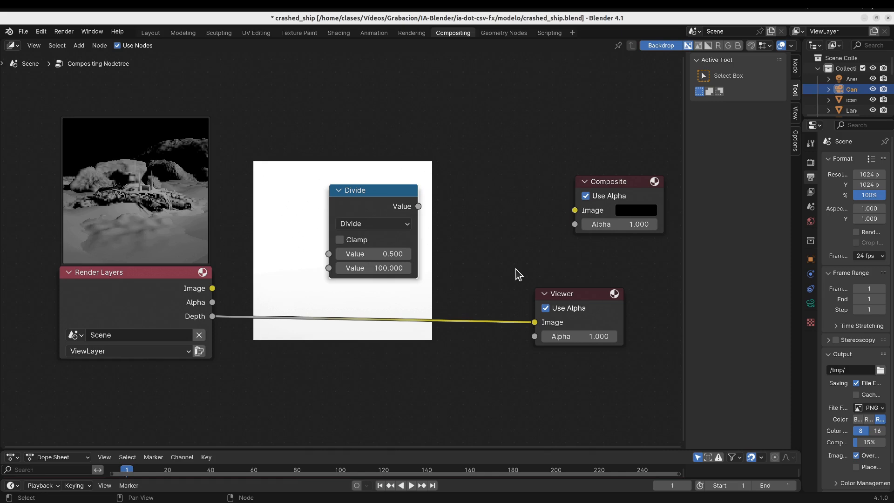
# Insert the Divide node between the Render Layers Depth output and the Viewer in the compositor, and adjust its divisor
pyautogui.moveTo(386, 190); pyautogui.dragTo(530, 104)
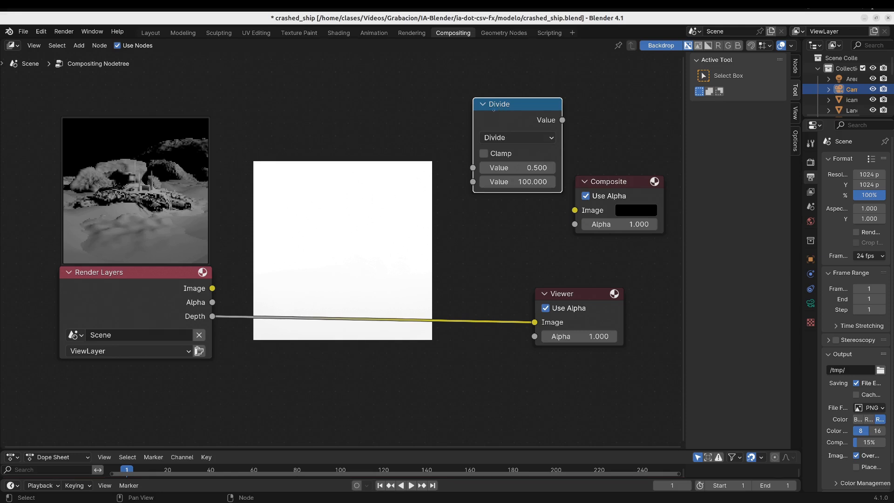
pyautogui.moveTo(500, 122); pyautogui.dragTo(315, 319)
pyautogui.scroll(3, 335, 249)
pyautogui.scroll(-2, 334, 249)
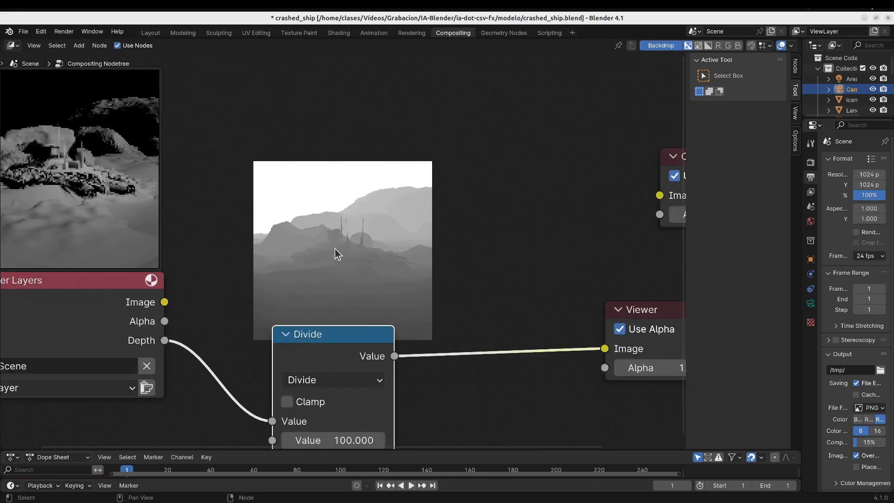
pyautogui.scroll(-1, 328, 262)
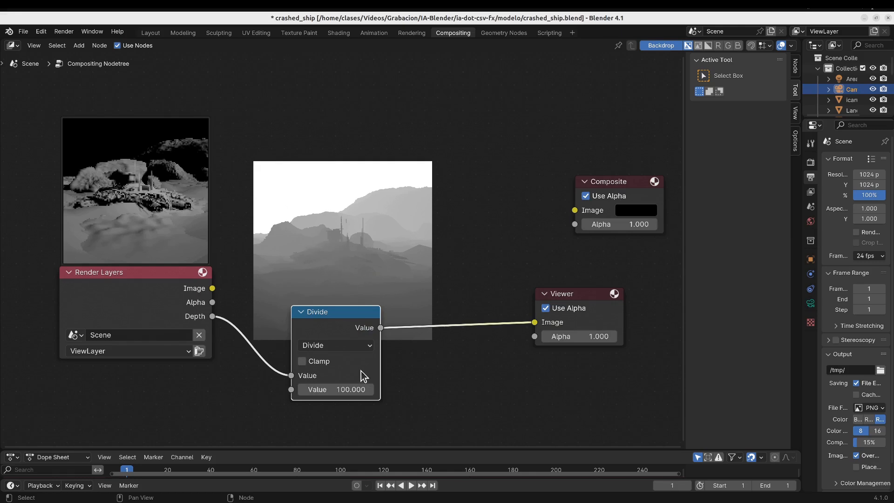
pyautogui.moveTo(350, 389)
pyautogui.mouseDown()
pyautogui.moveTo(316, 389)
pyautogui.moveTo(374, 389)
pyautogui.moveTo(252, 389)
pyautogui.moveTo(345, 390)
pyautogui.mouseUp()
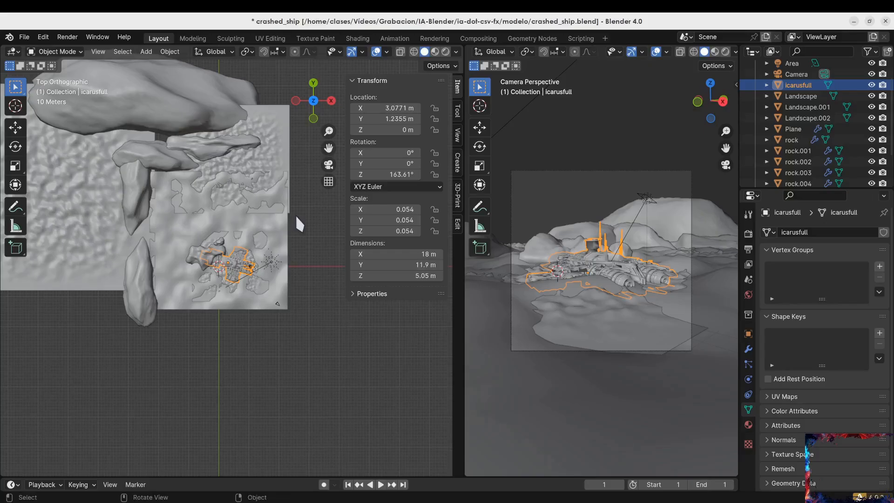
# Scale the crashed ship icarusfull up to about 1.78 times its size
pyautogui.press('s')
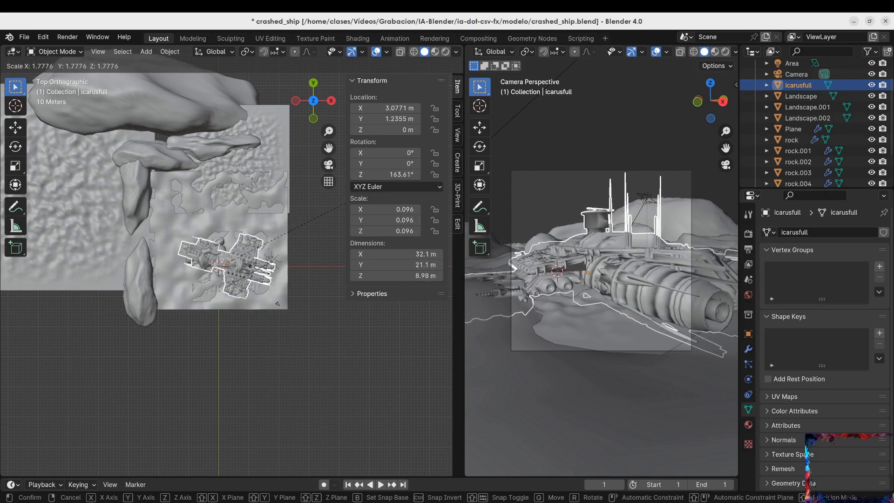
pyautogui.click(361, 206)
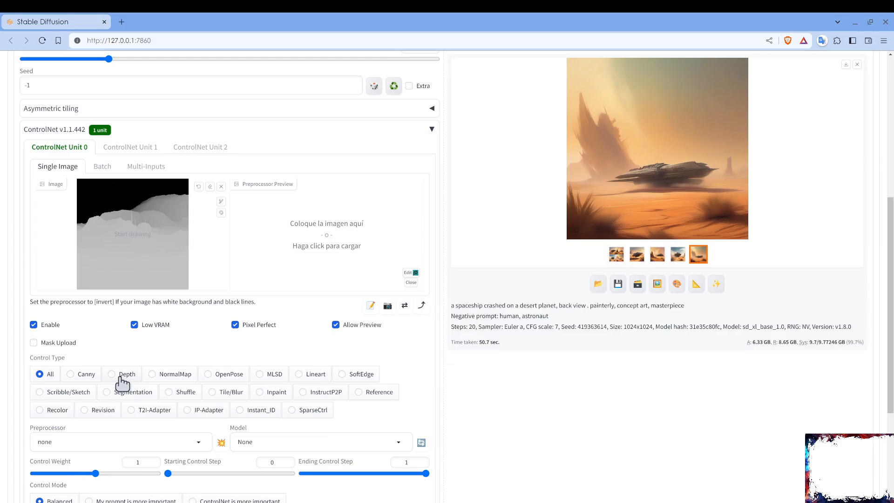
# In Stable Diffusion, set ControlNet Unit 0 to the Depth control type with the model t2i-adapter_diffusers_xl_depth_midas
pyautogui.click(122, 377)
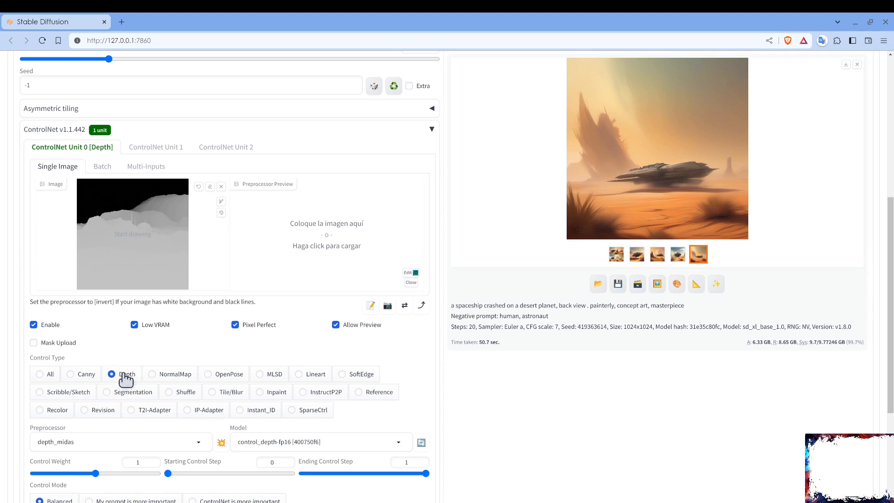
pyautogui.scroll(-1, 235, 309)
pyautogui.scroll(-3, 235, 310)
pyautogui.click(282, 275)
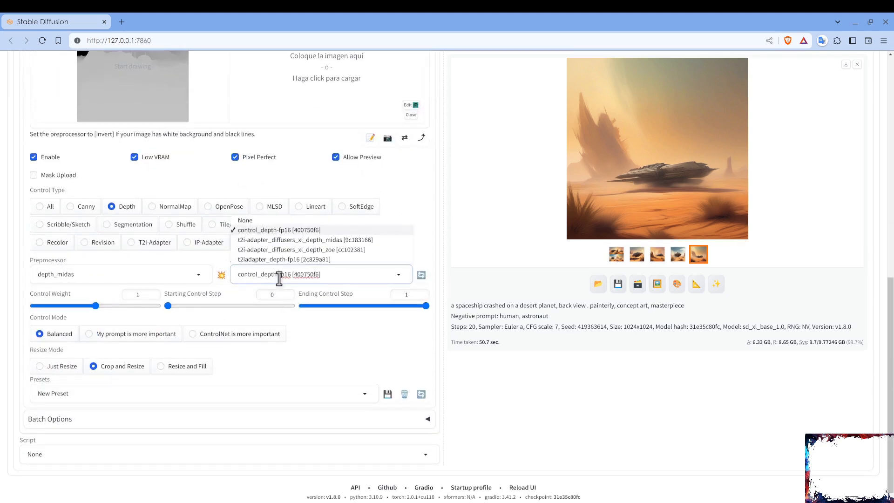
pyautogui.click(279, 240)
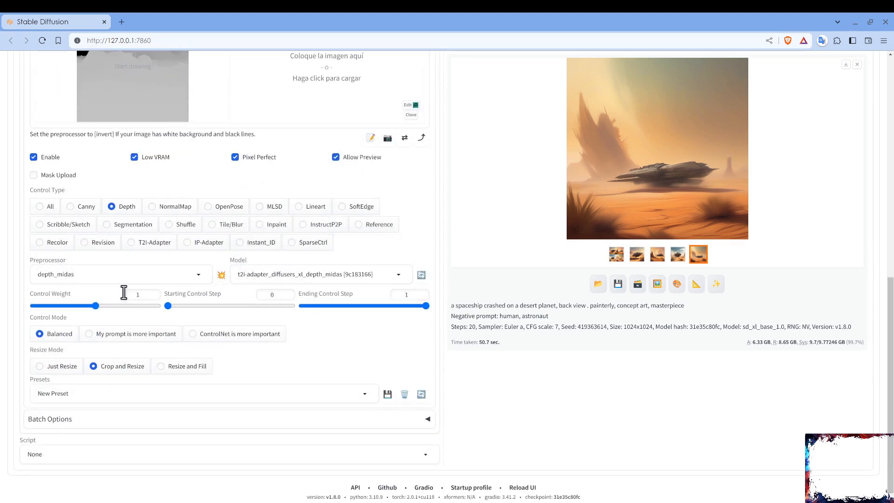